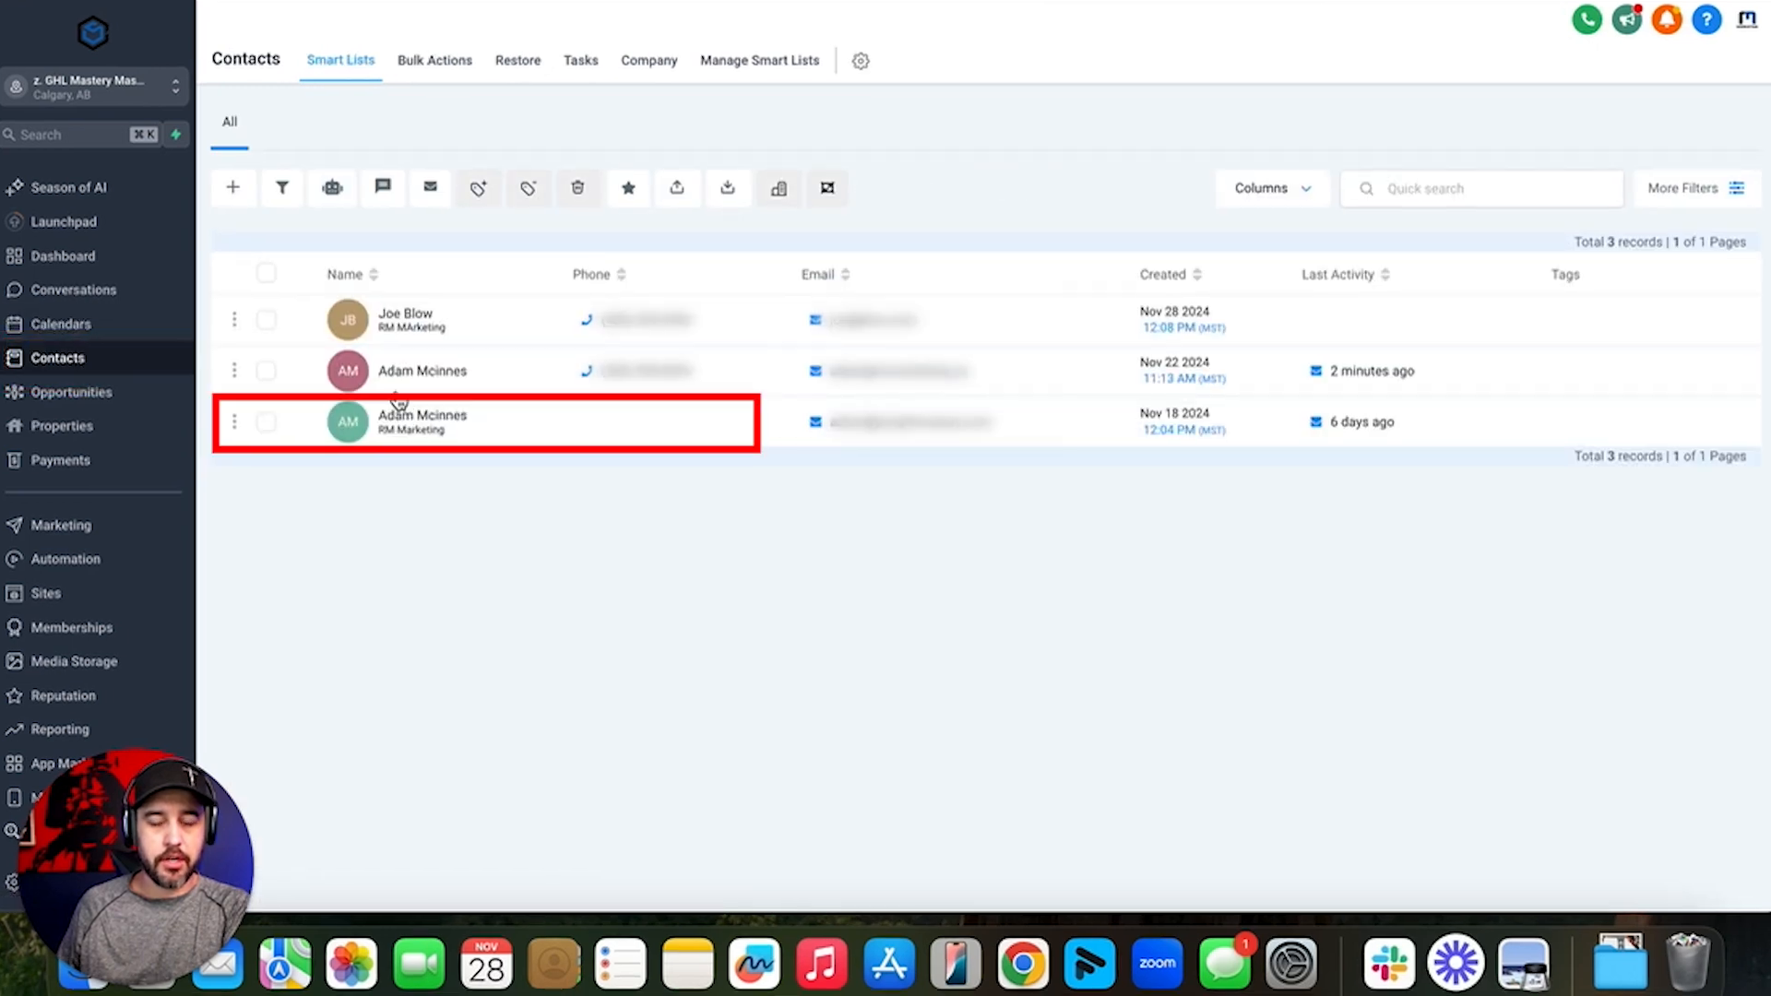
# - Open the contact's record from the Contacts list
pyautogui.click(399, 397)
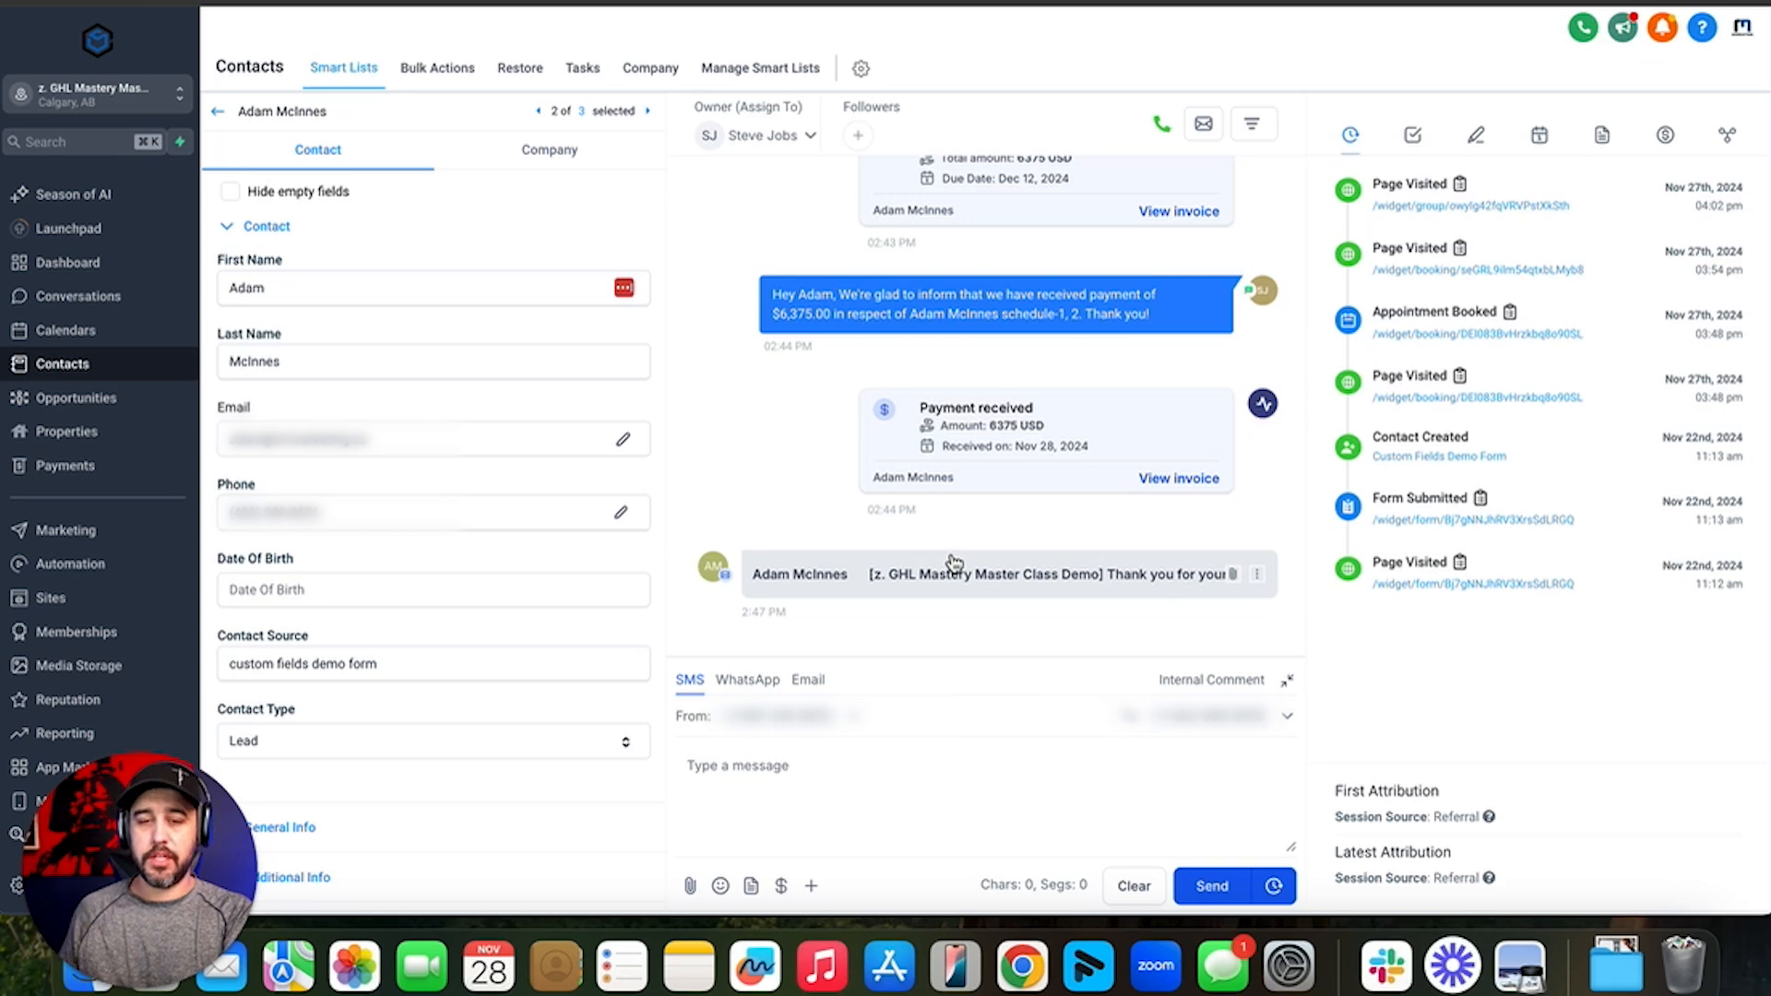
# - Start a payment request with a single line item, TEST ITEM, priced at 500 USD
pyautogui.click(782, 886)
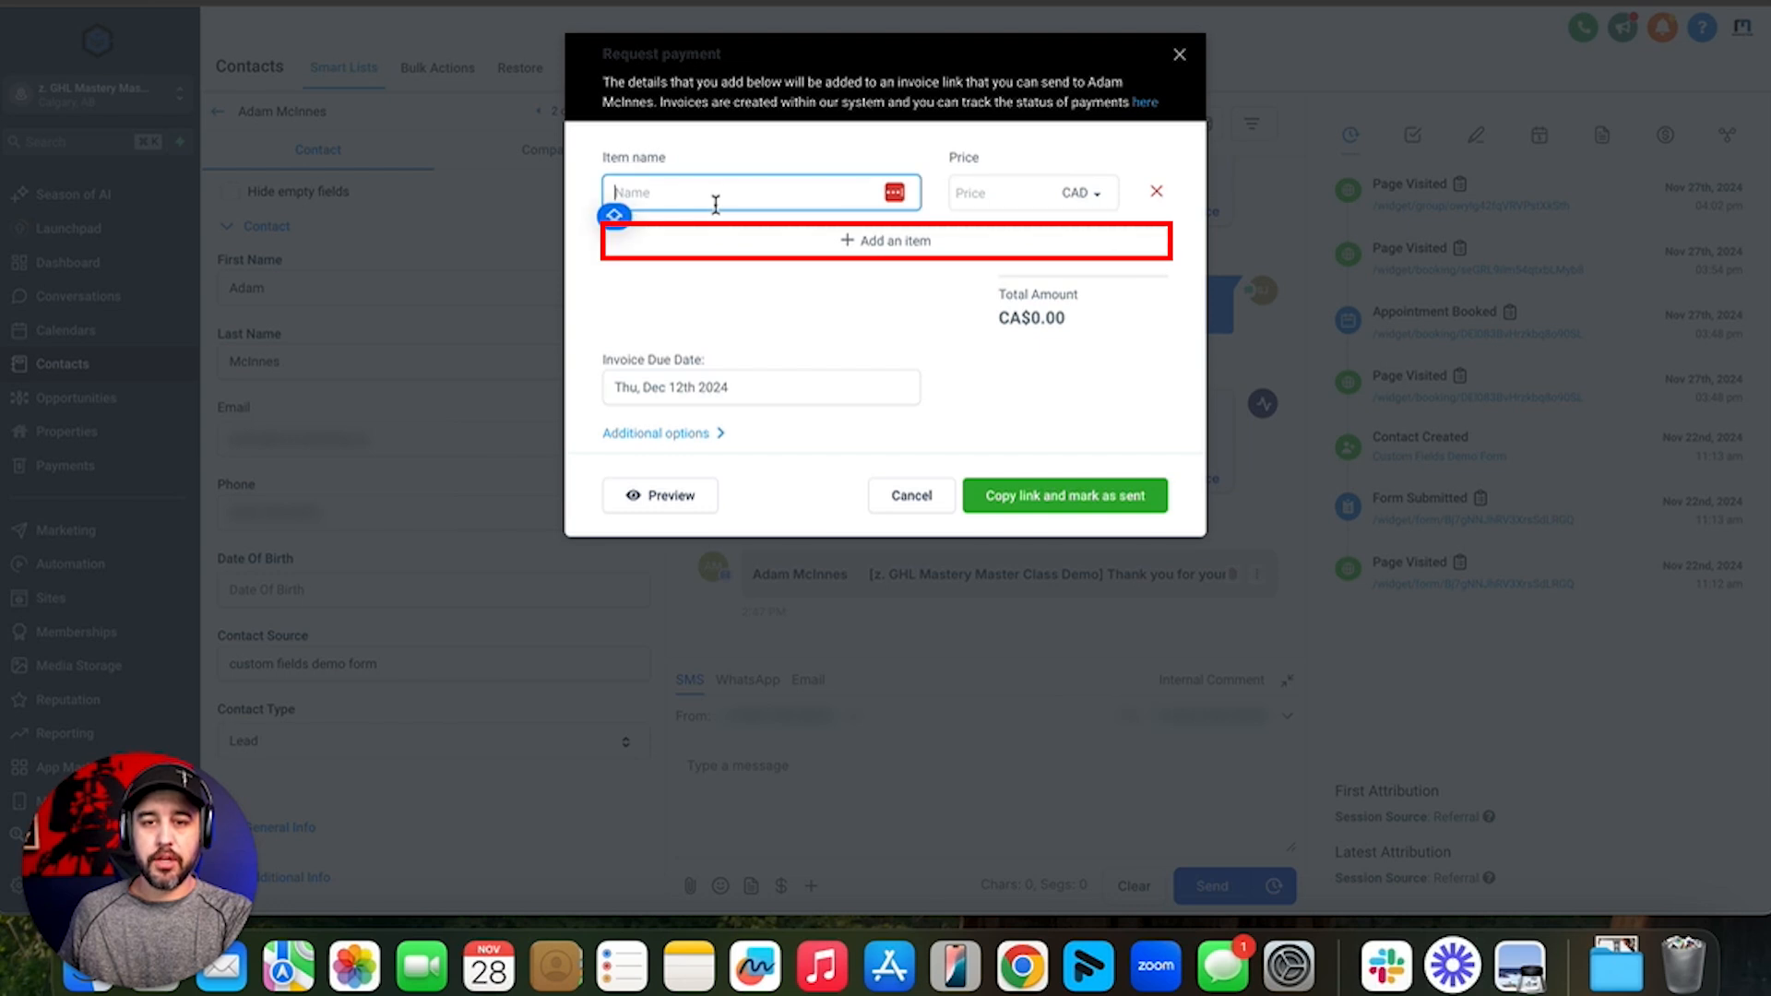
pyautogui.click(827, 247)
pyautogui.click(785, 206)
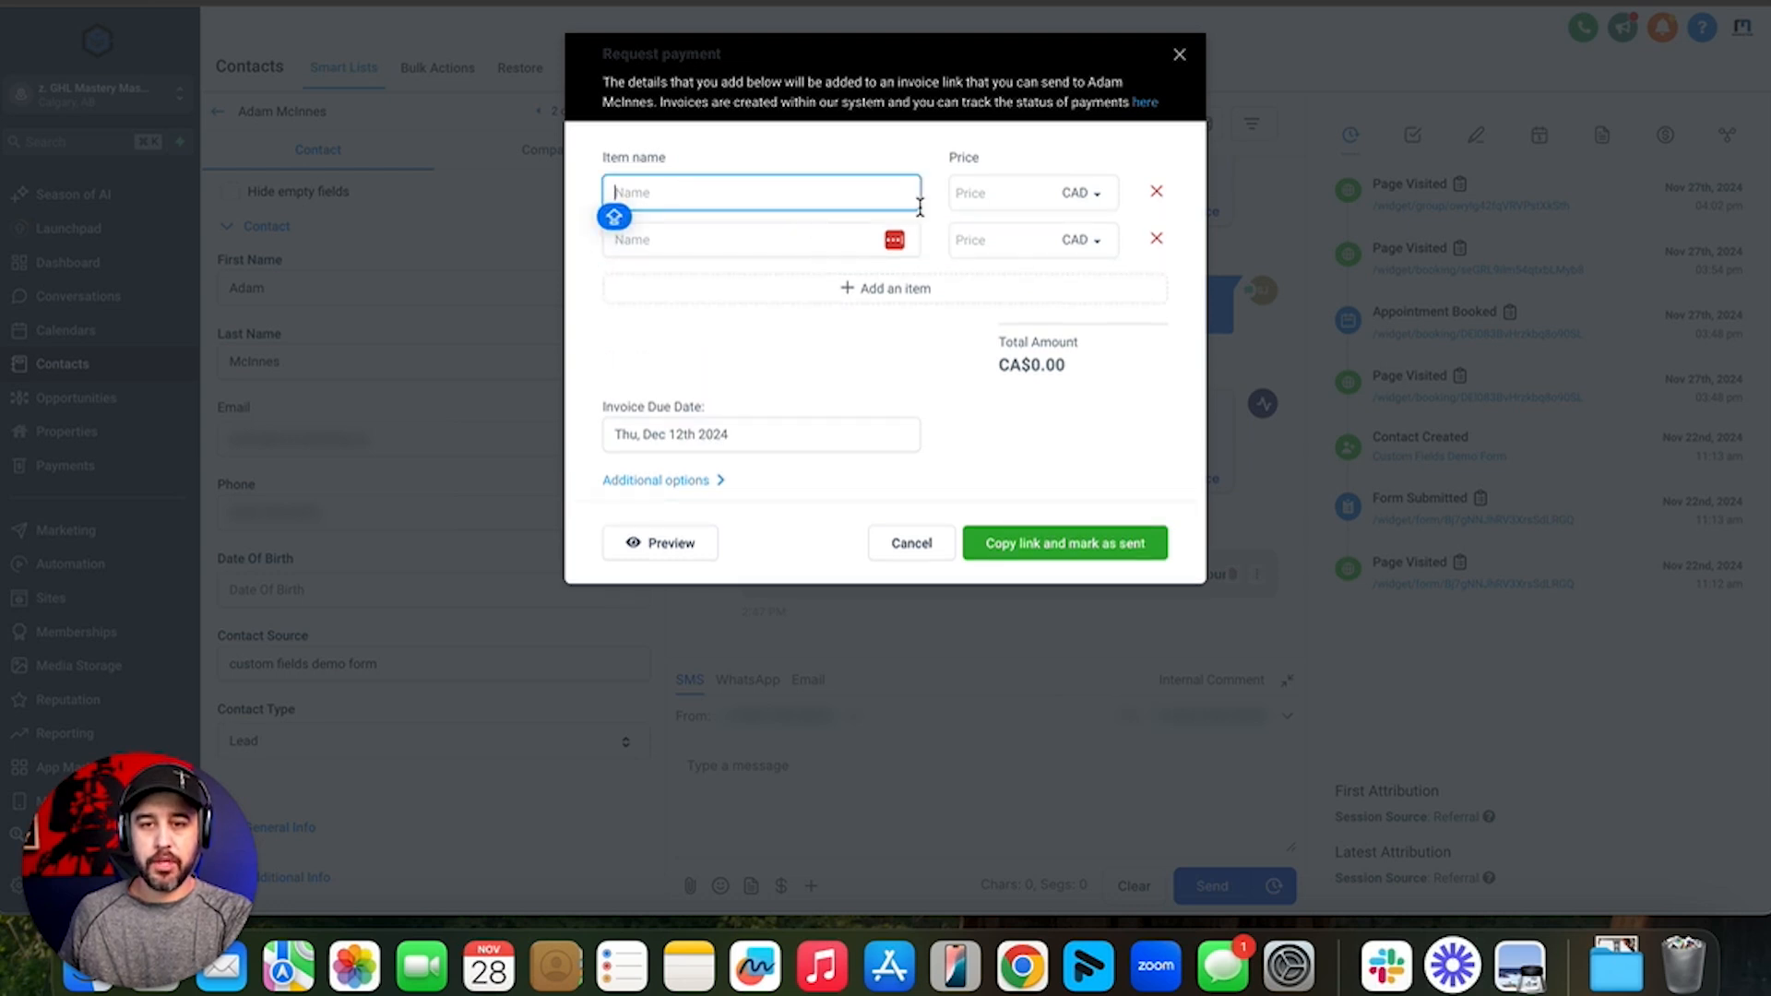
pyautogui.write('TEST ITEM')
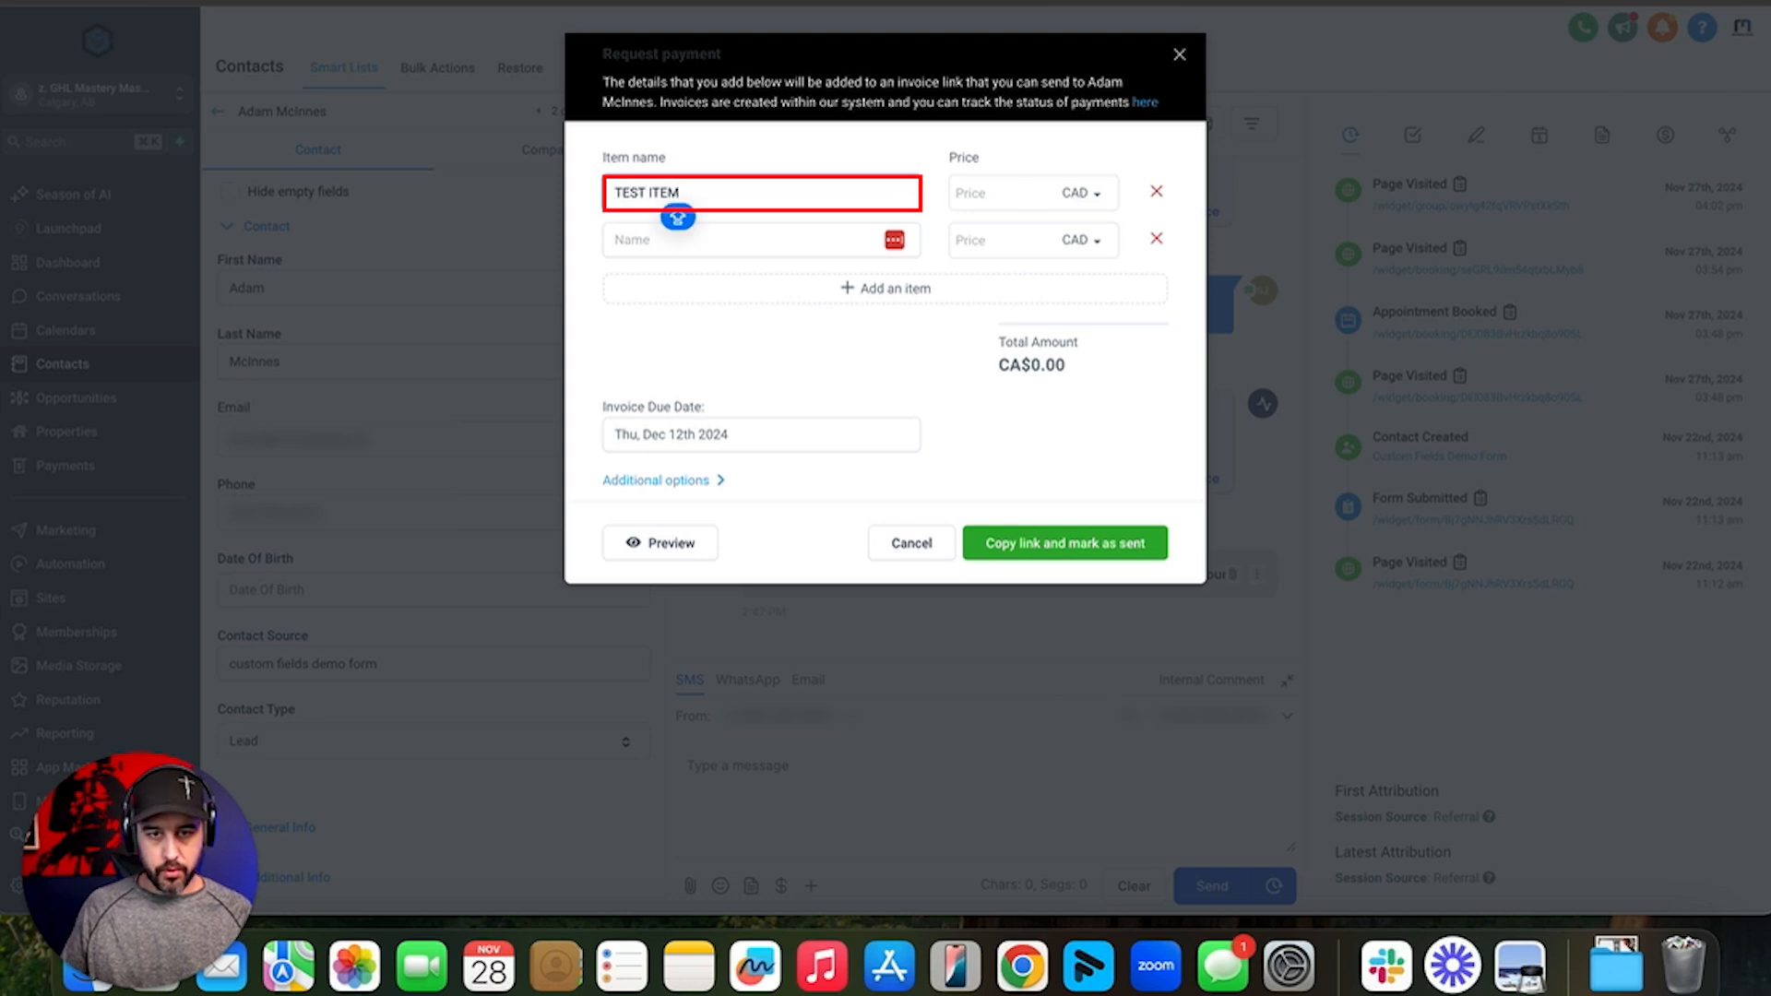
pyautogui.click(1084, 193)
pyautogui.click(1085, 236)
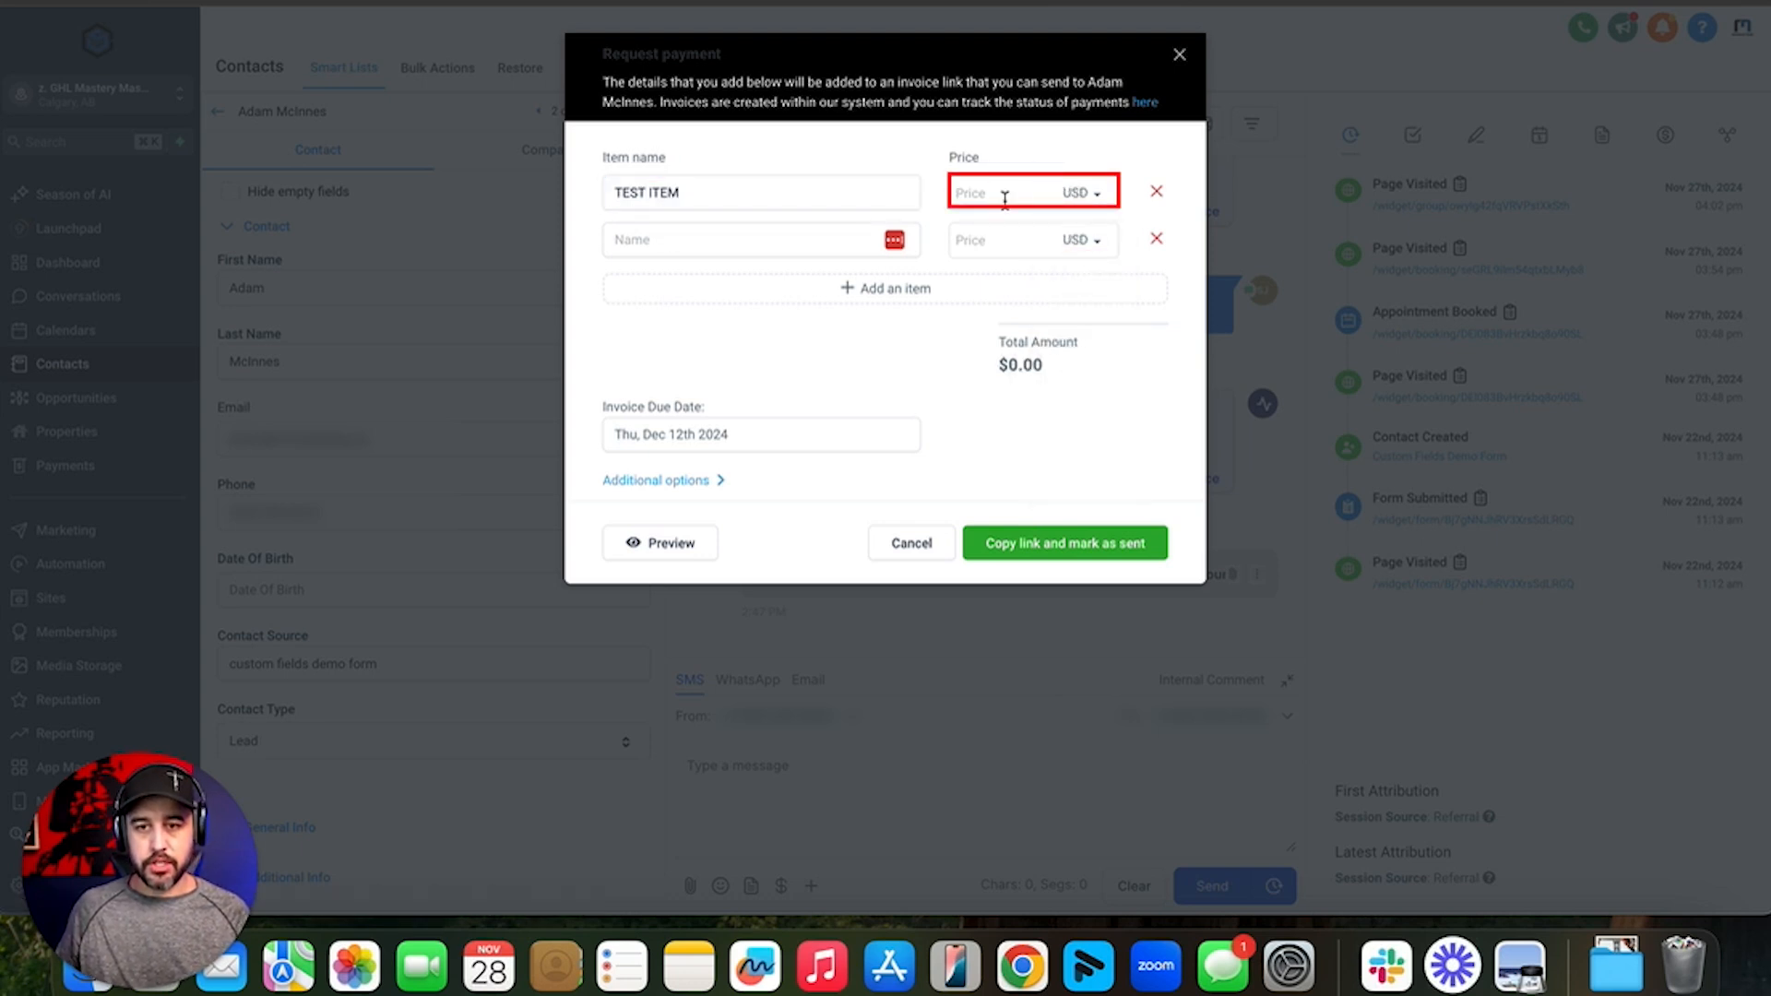
pyautogui.click(987, 191)
pyautogui.write('500')
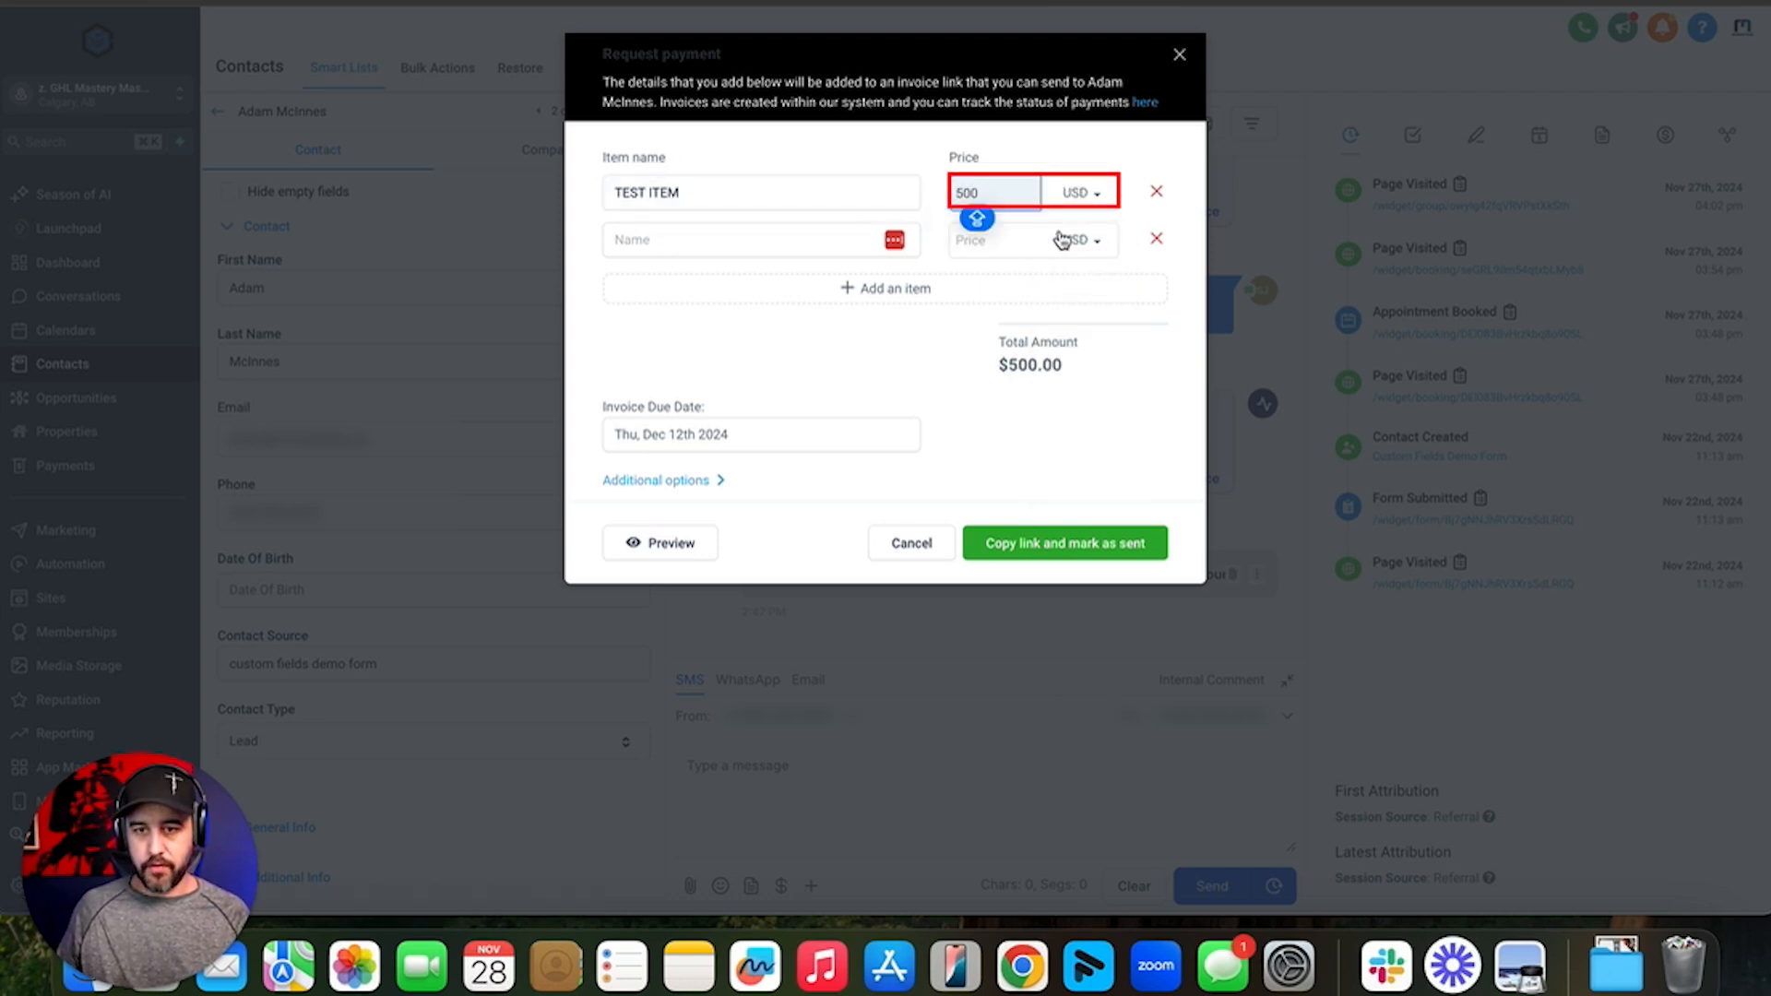
pyautogui.click(1156, 239)
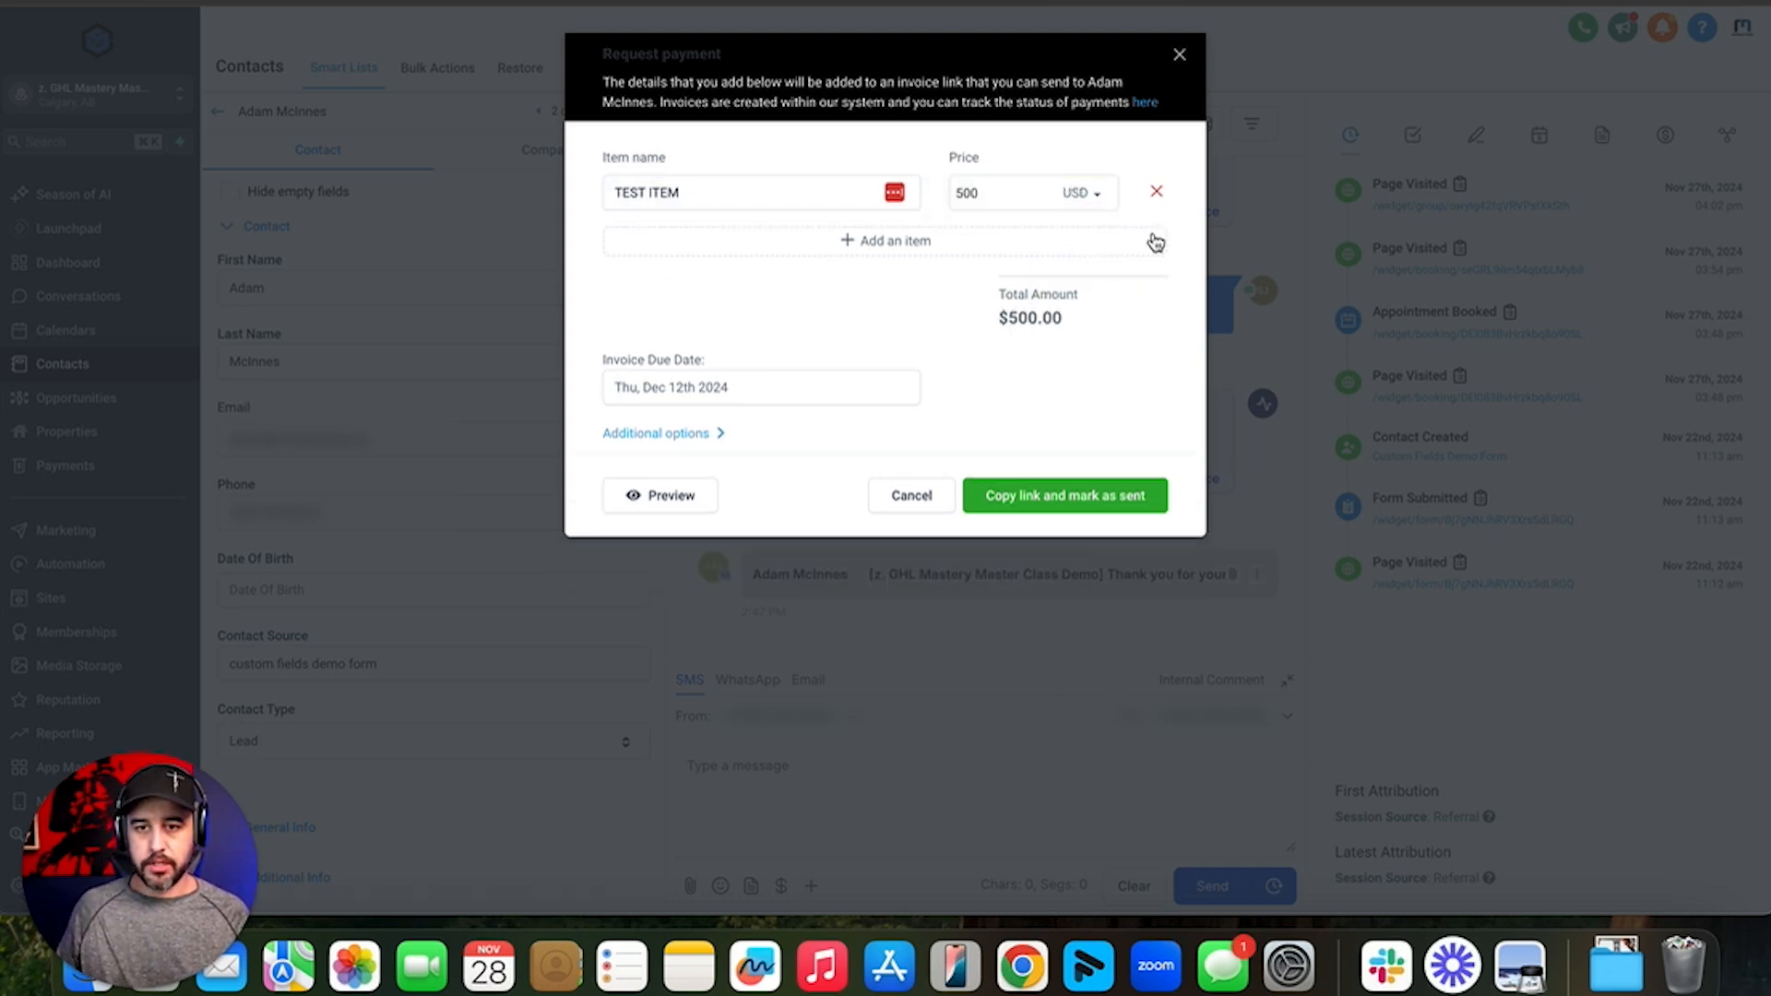
# - Set the due date to December 5, 2024 and the payment mode to Test
pyautogui.click(772, 391)
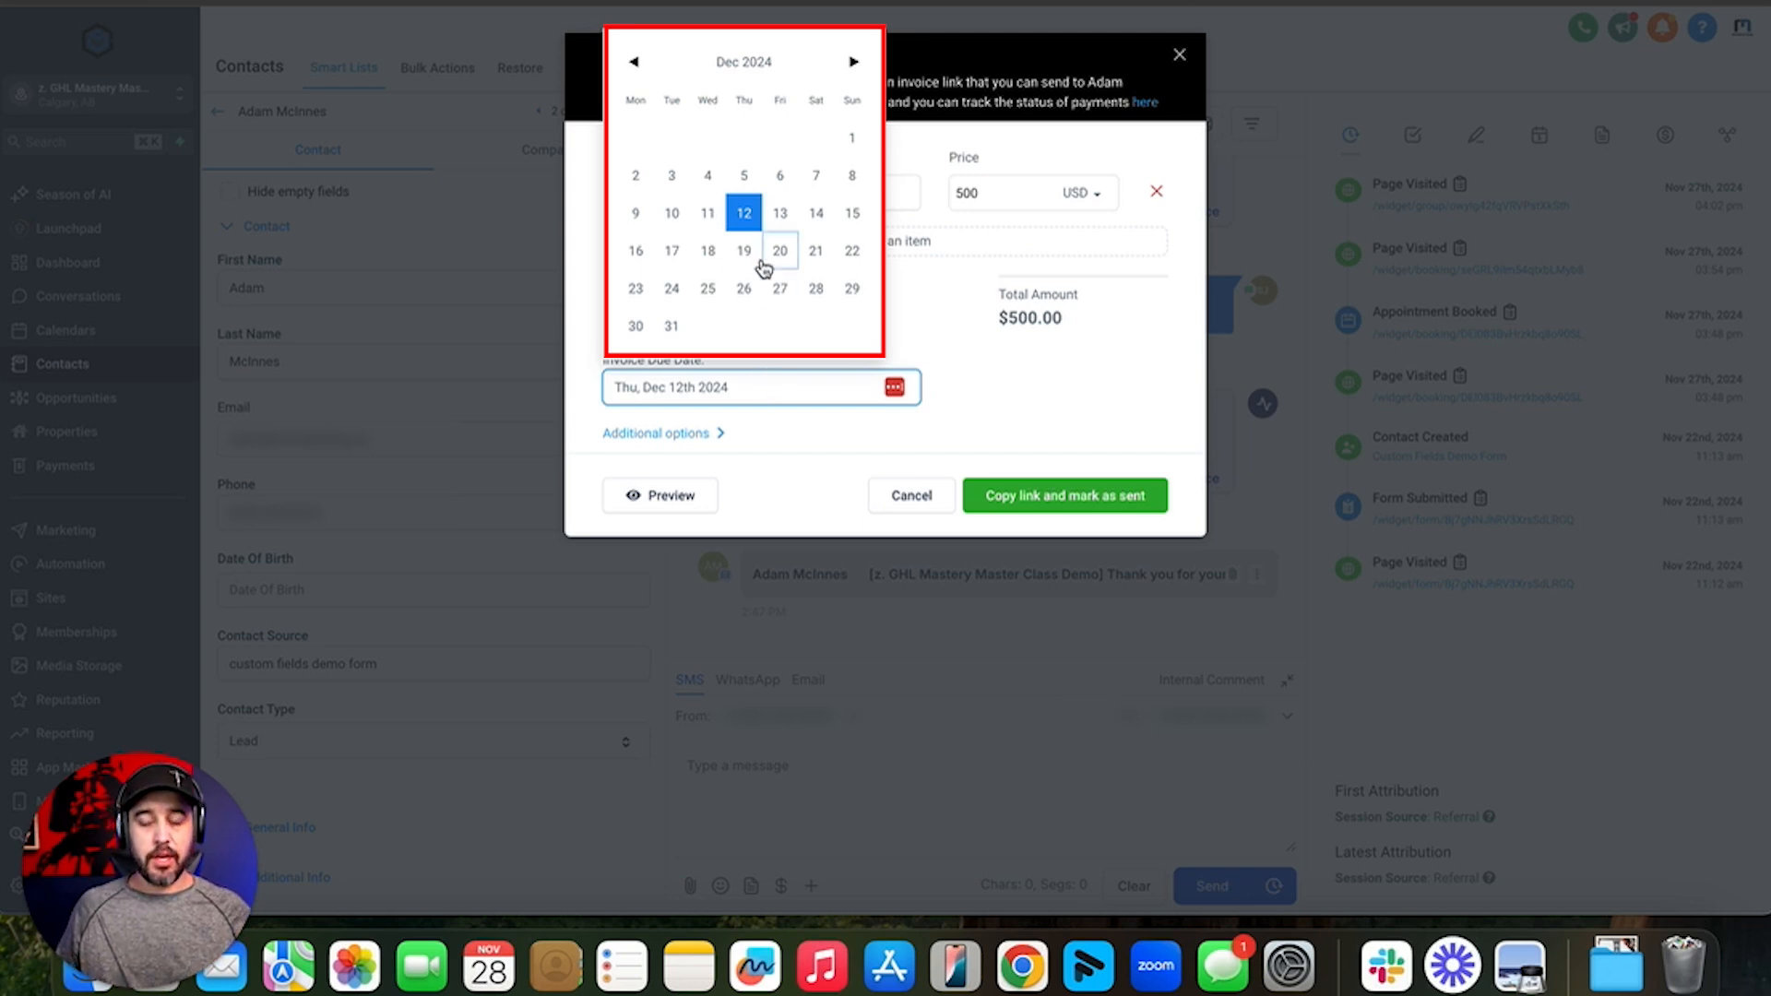
pyautogui.click(745, 177)
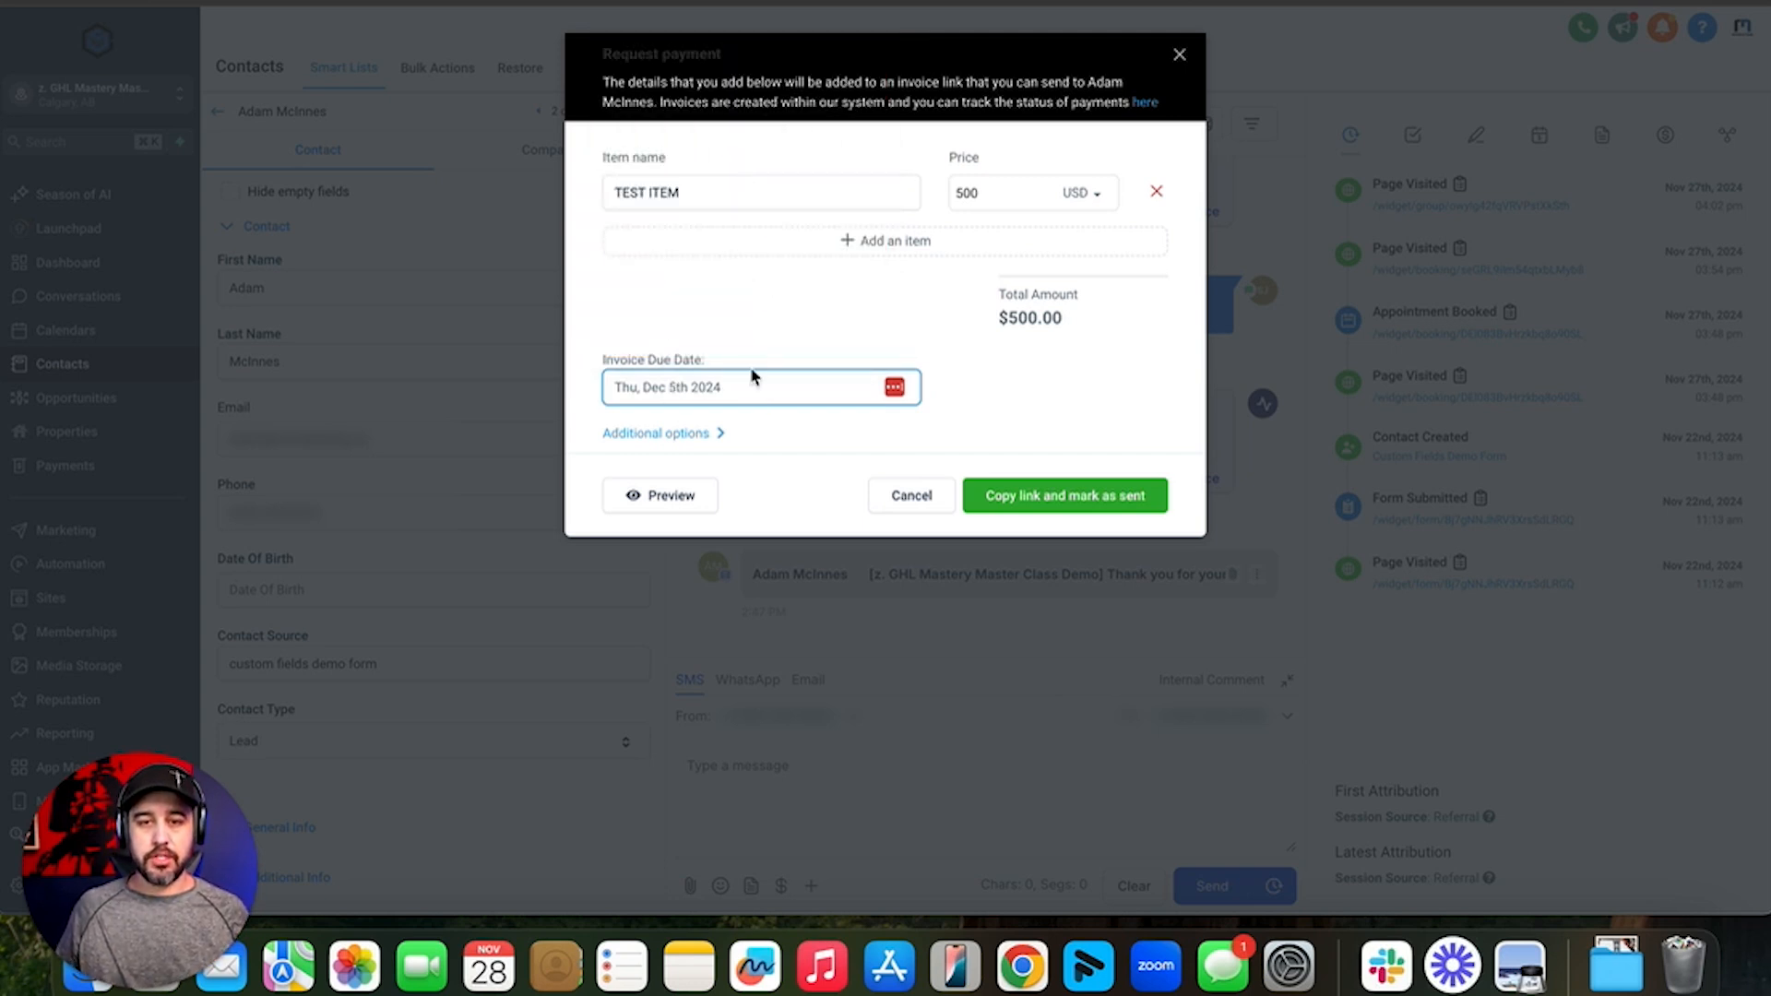
pyautogui.click(699, 434)
pyautogui.click(763, 472)
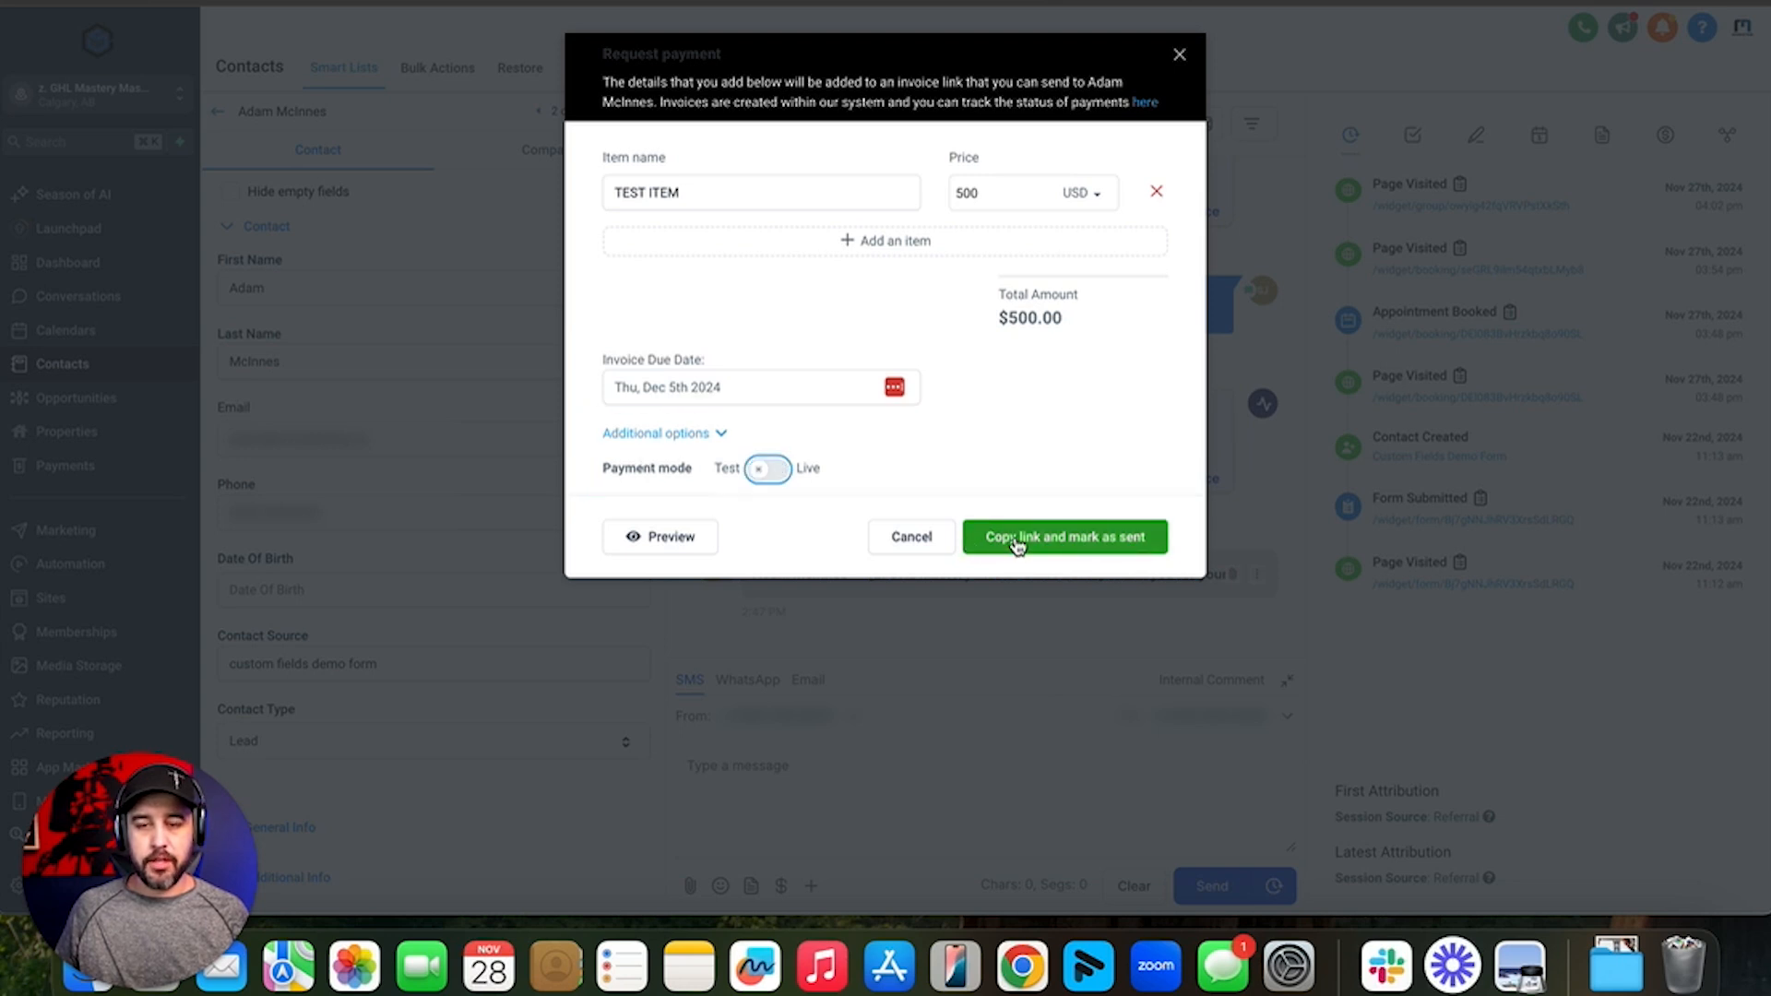
# - Preview the $500 invoice, then copy its payment link and mark it as sent
pyautogui.click(678, 541)
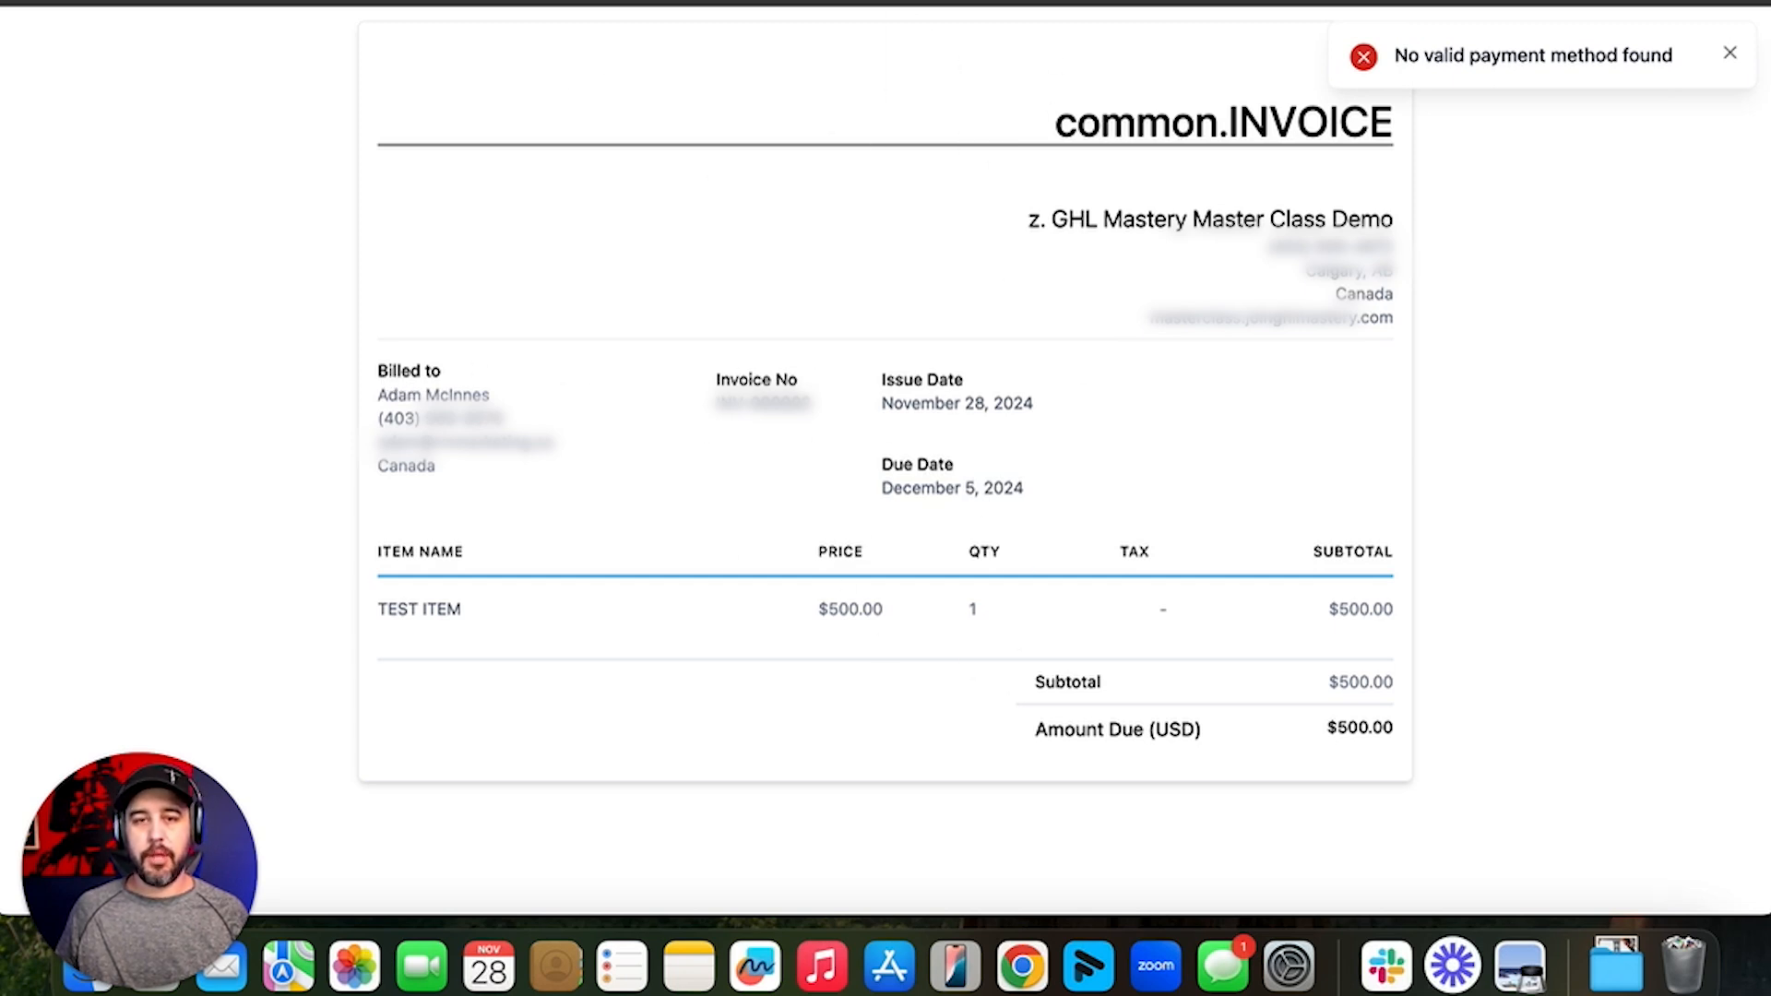
pyautogui.press('super+w')
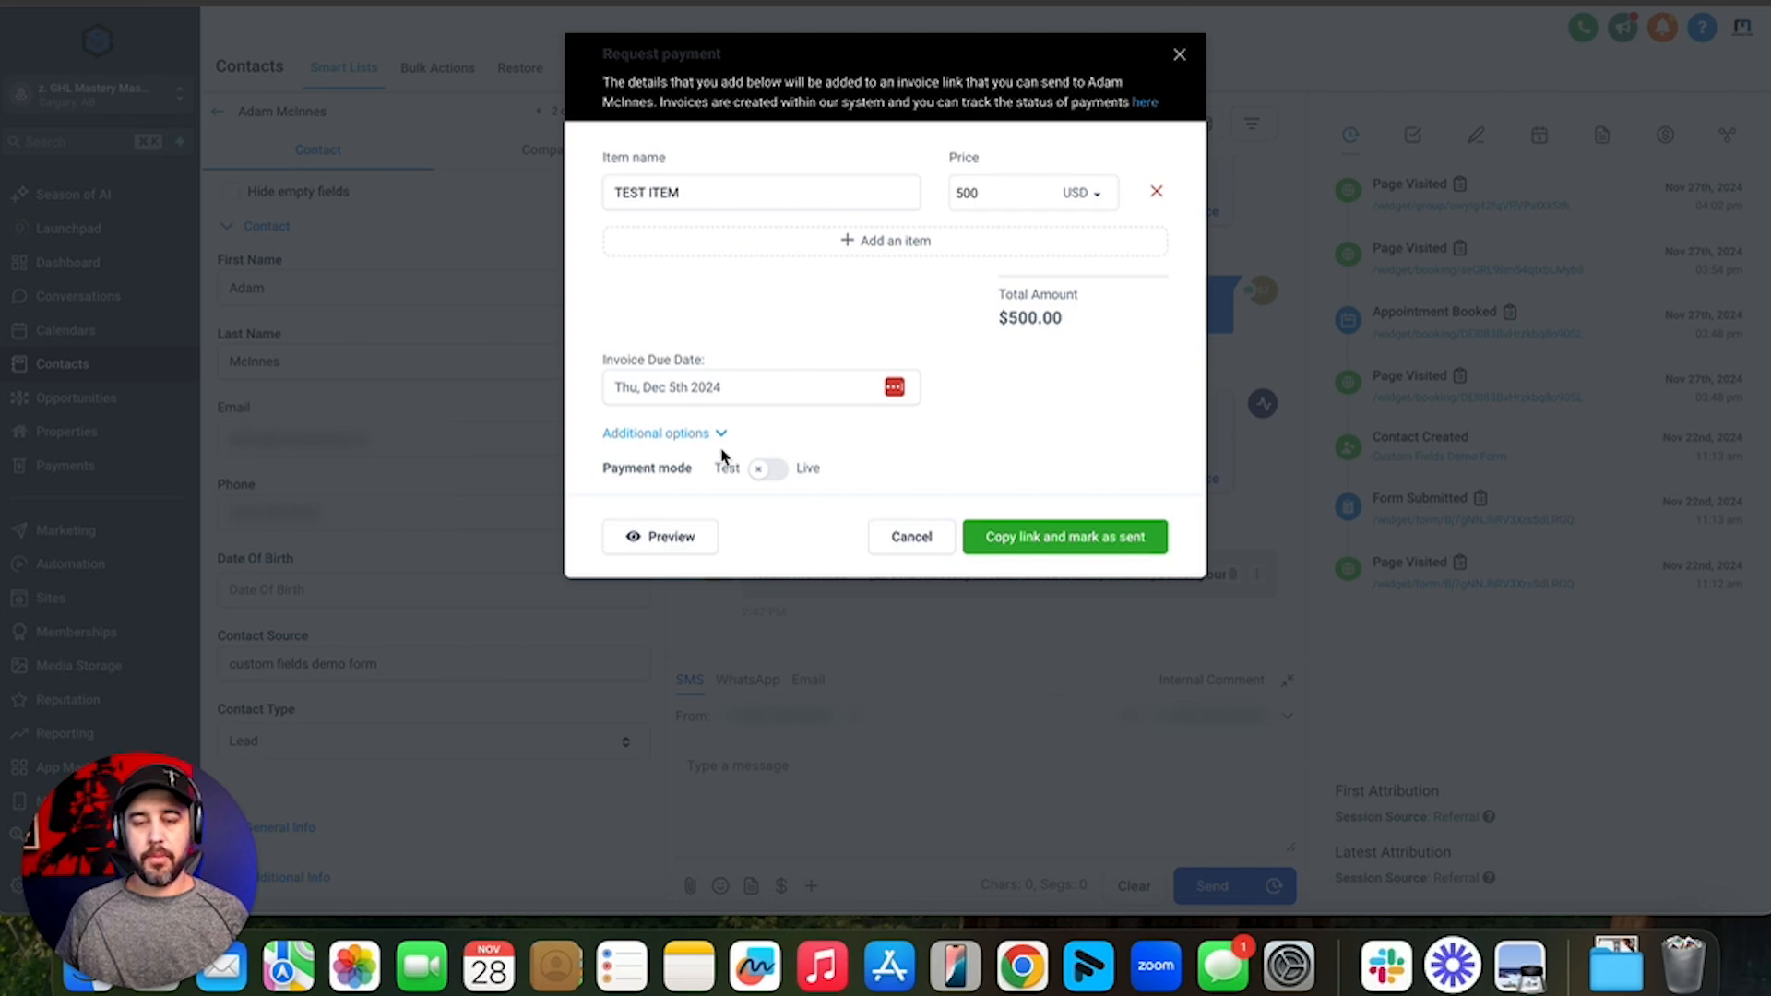
pyautogui.click(1086, 533)
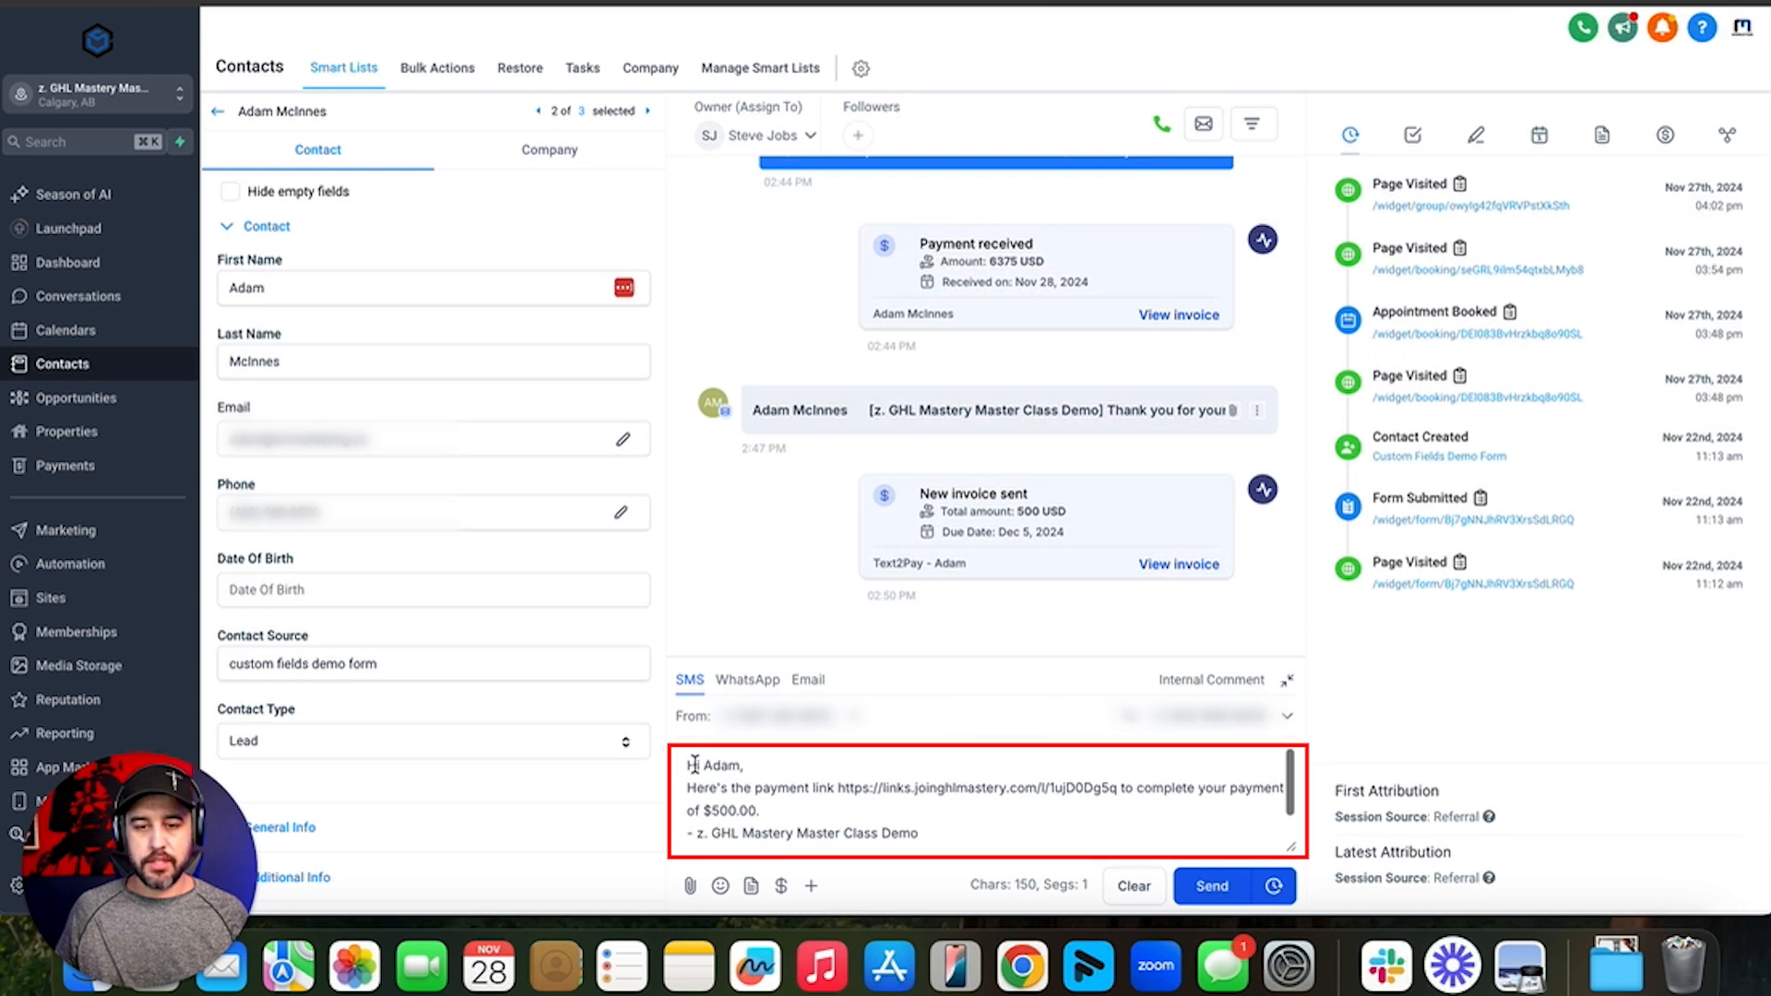
pyautogui.moveTo(708, 765); pyautogui.dragTo(1006, 833)
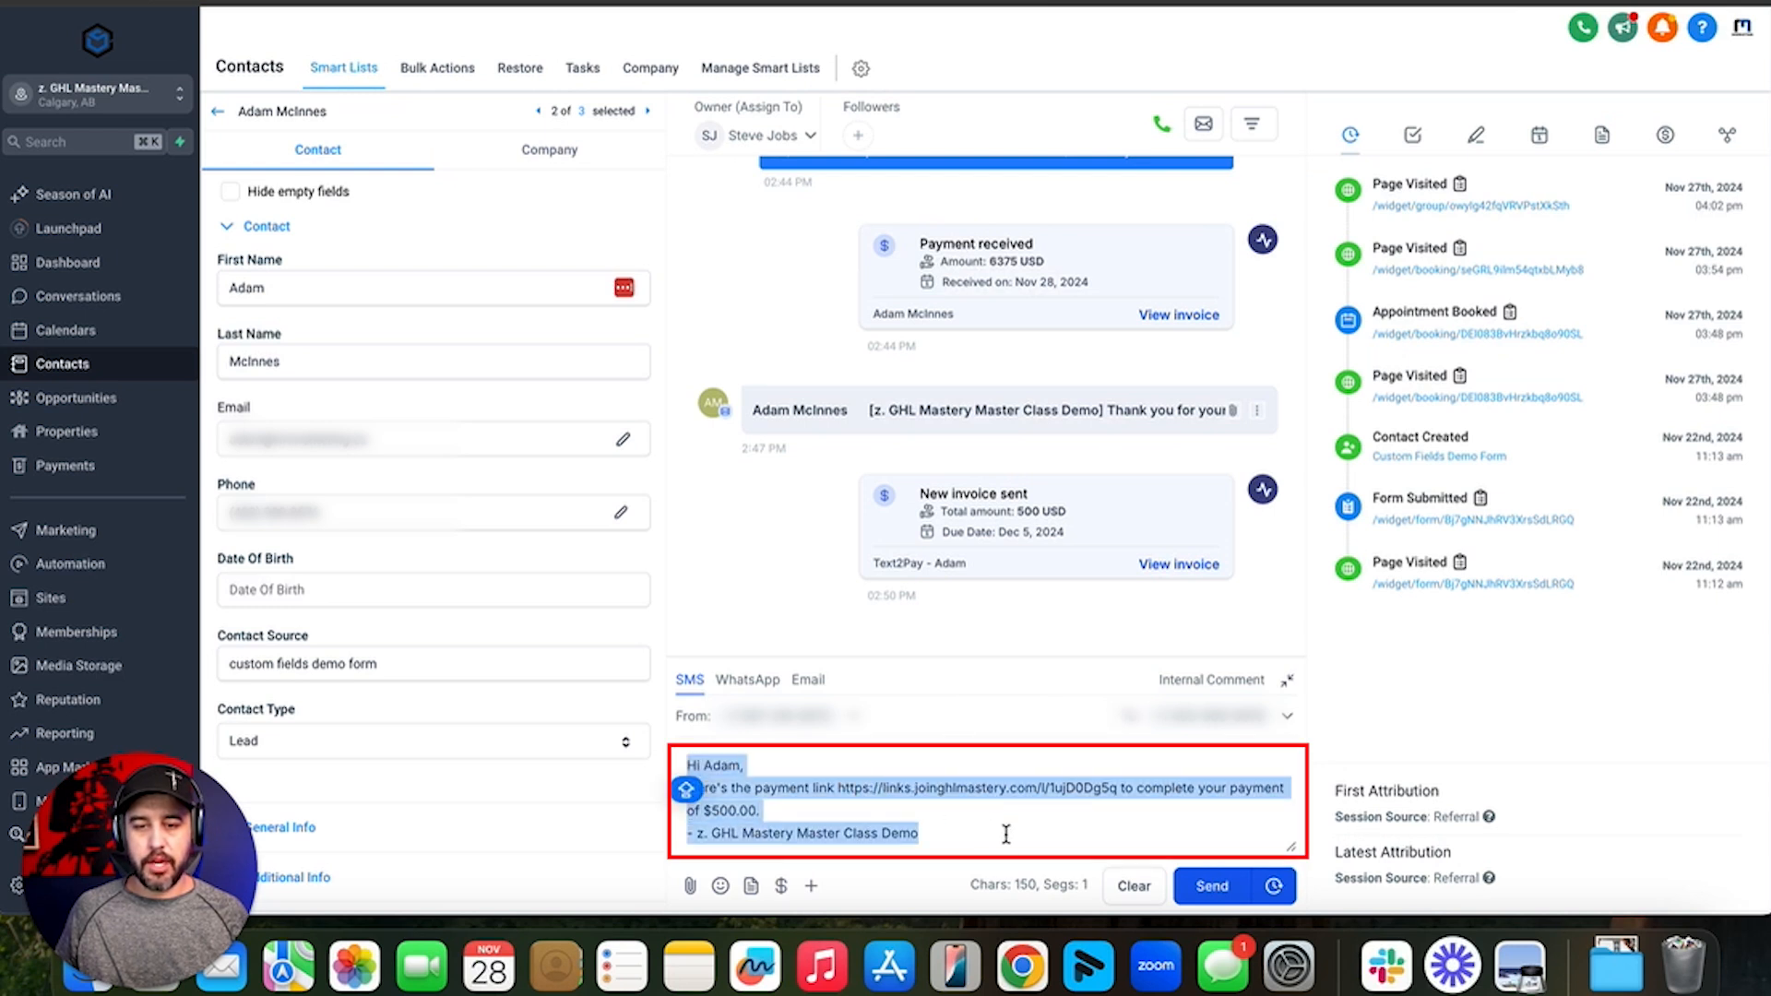
pyautogui.click(1006, 842)
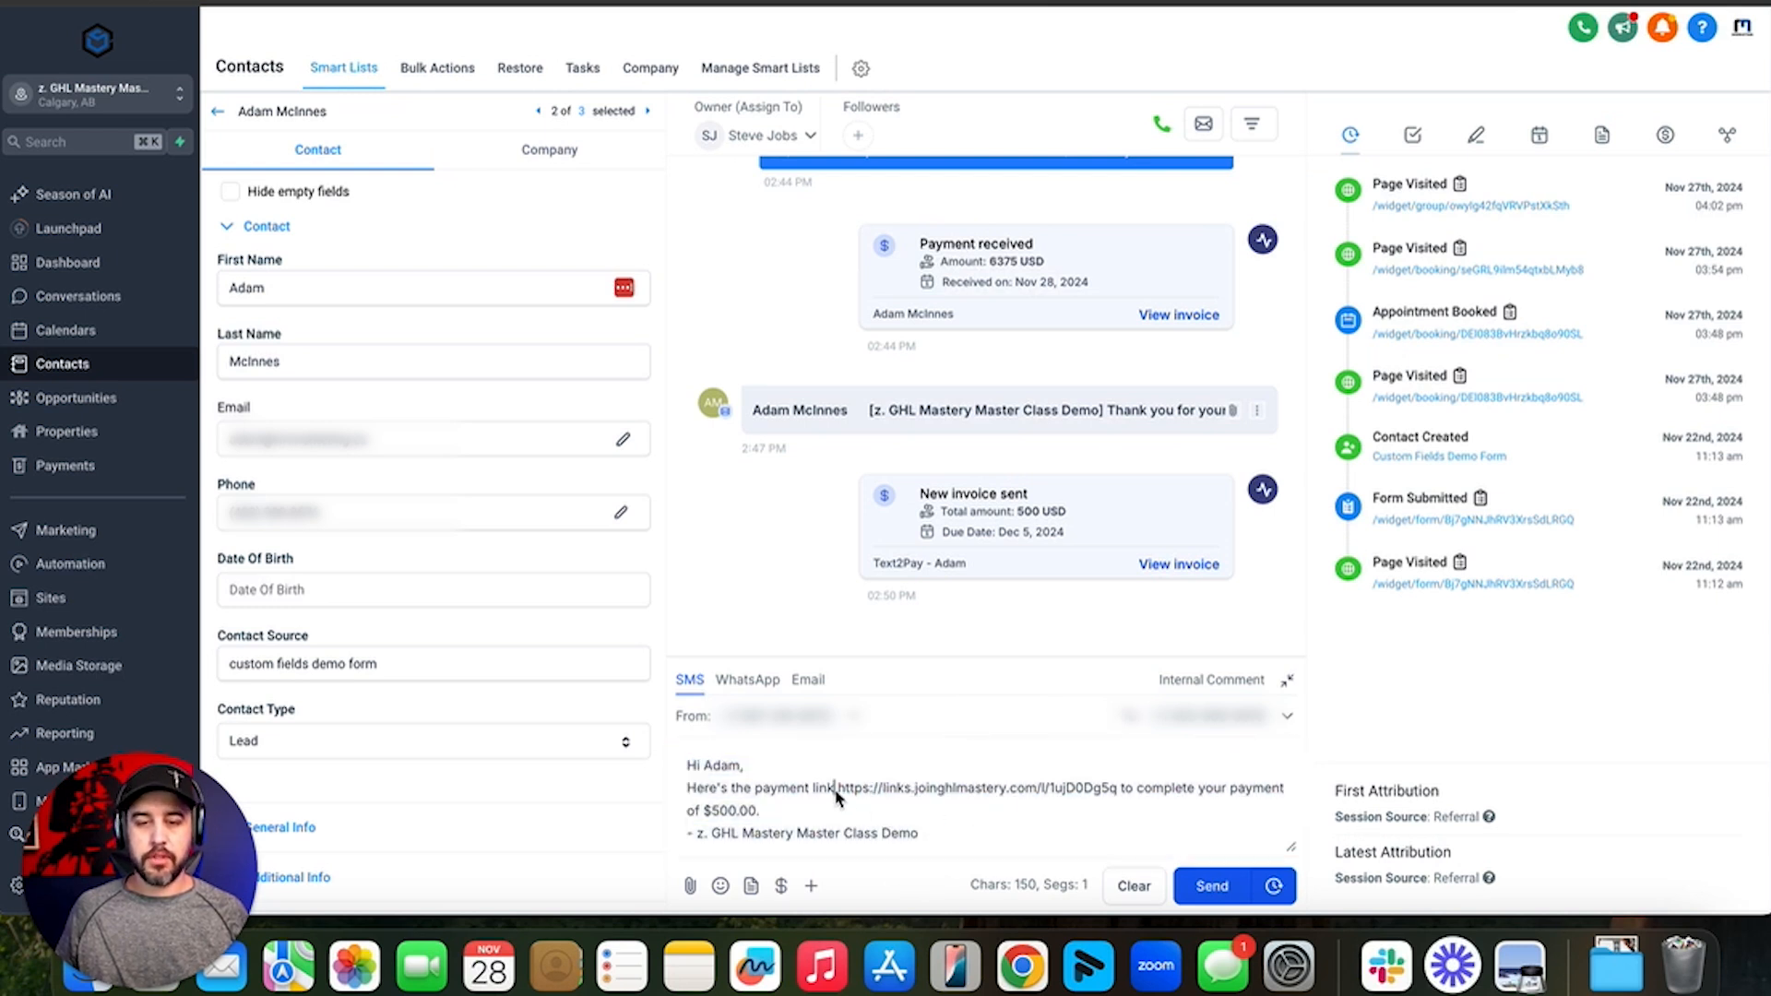
pyautogui.moveTo(835, 788); pyautogui.dragTo(1124, 795)
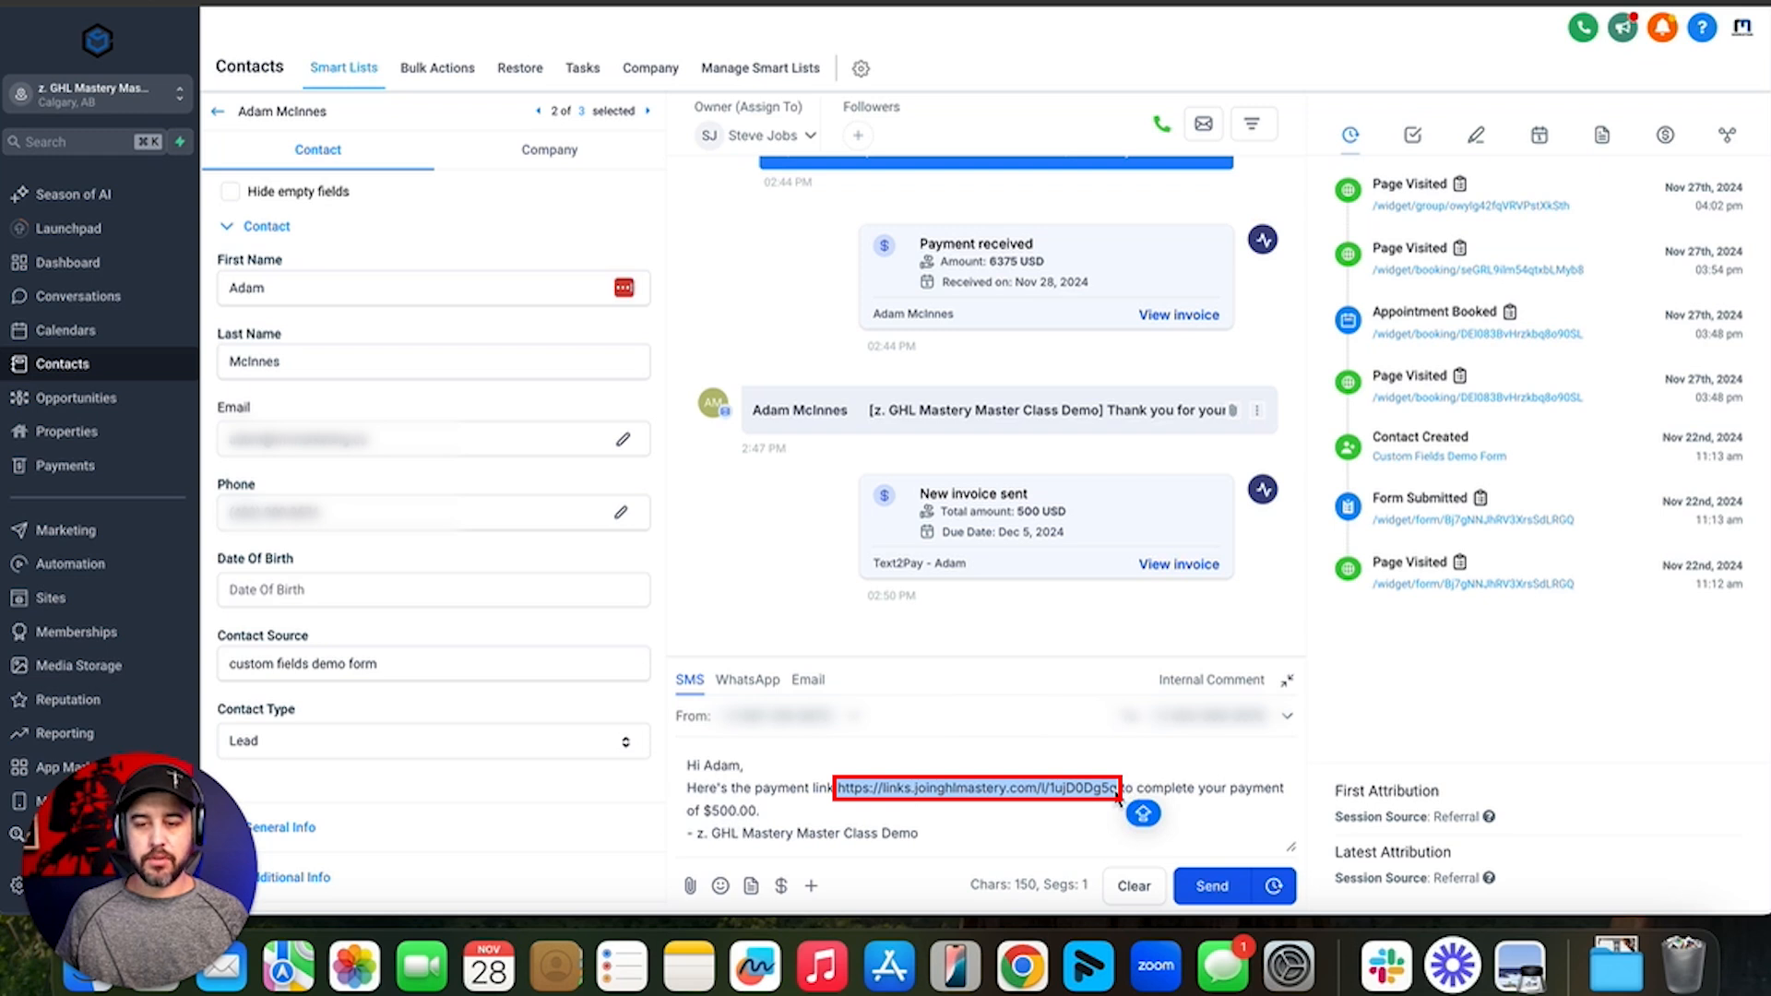
pyautogui.click(946, 779)
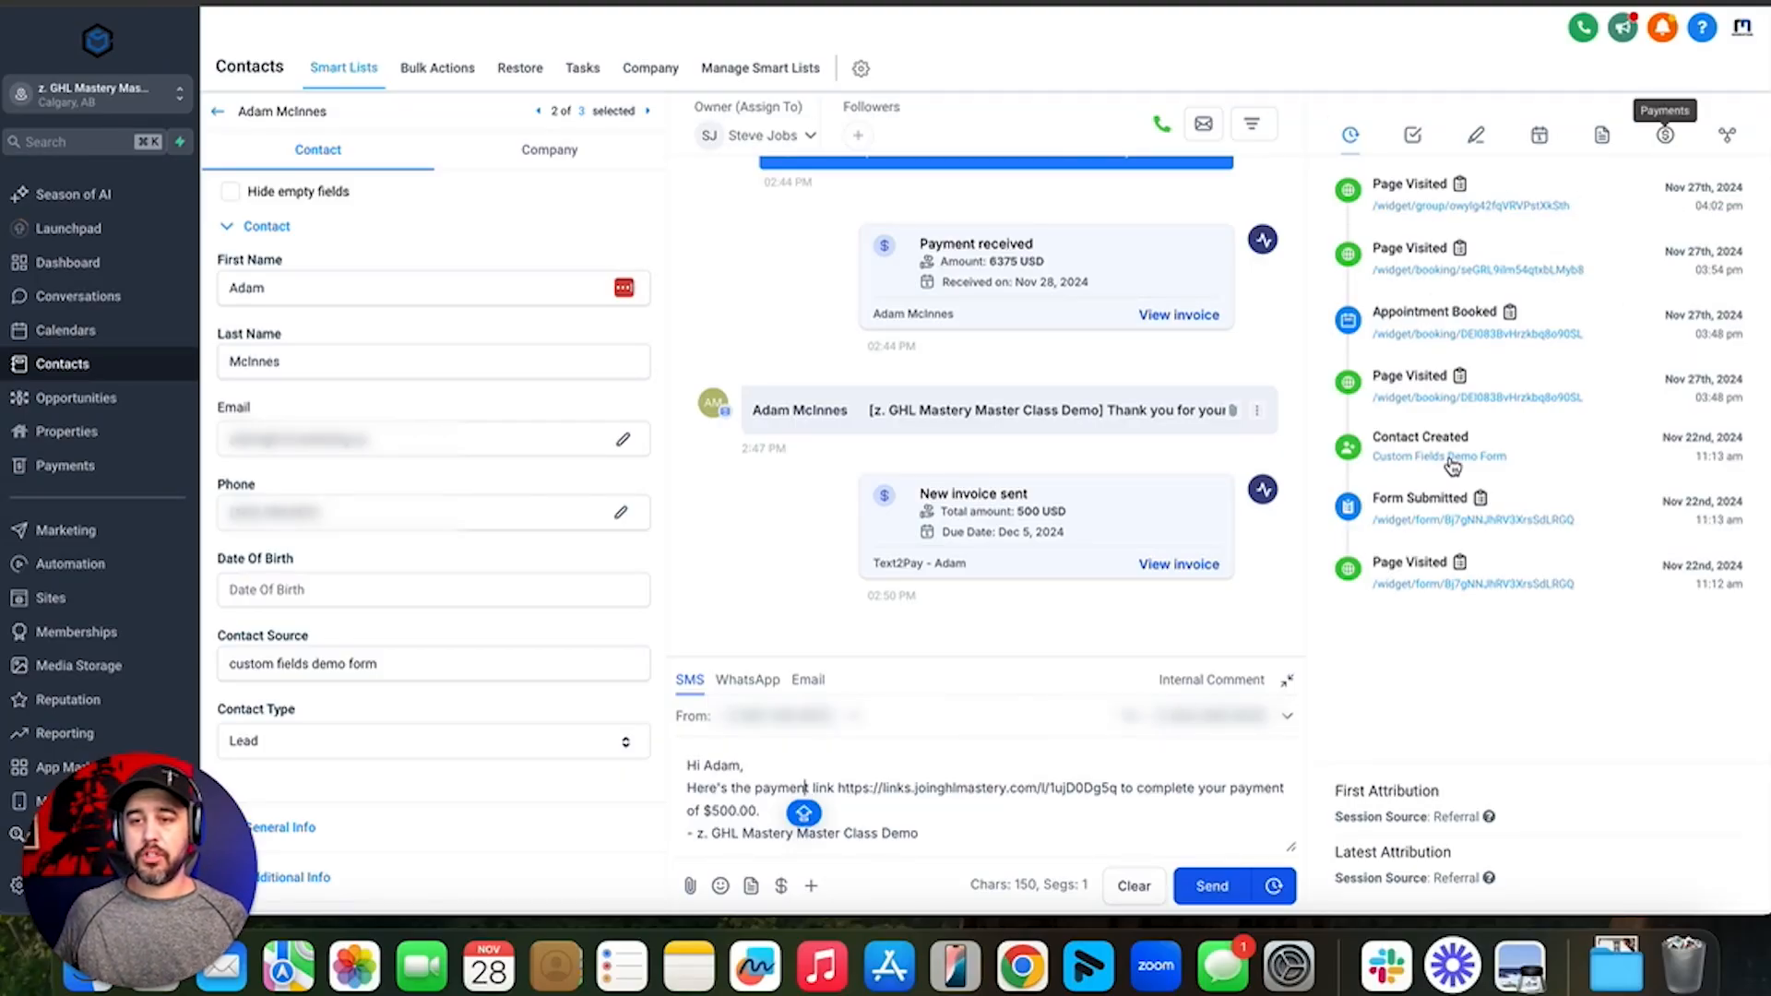
# - Show the contact's payments overview with the $6,375.00 transaction and open the Actions list
pyautogui.click(1665, 138)
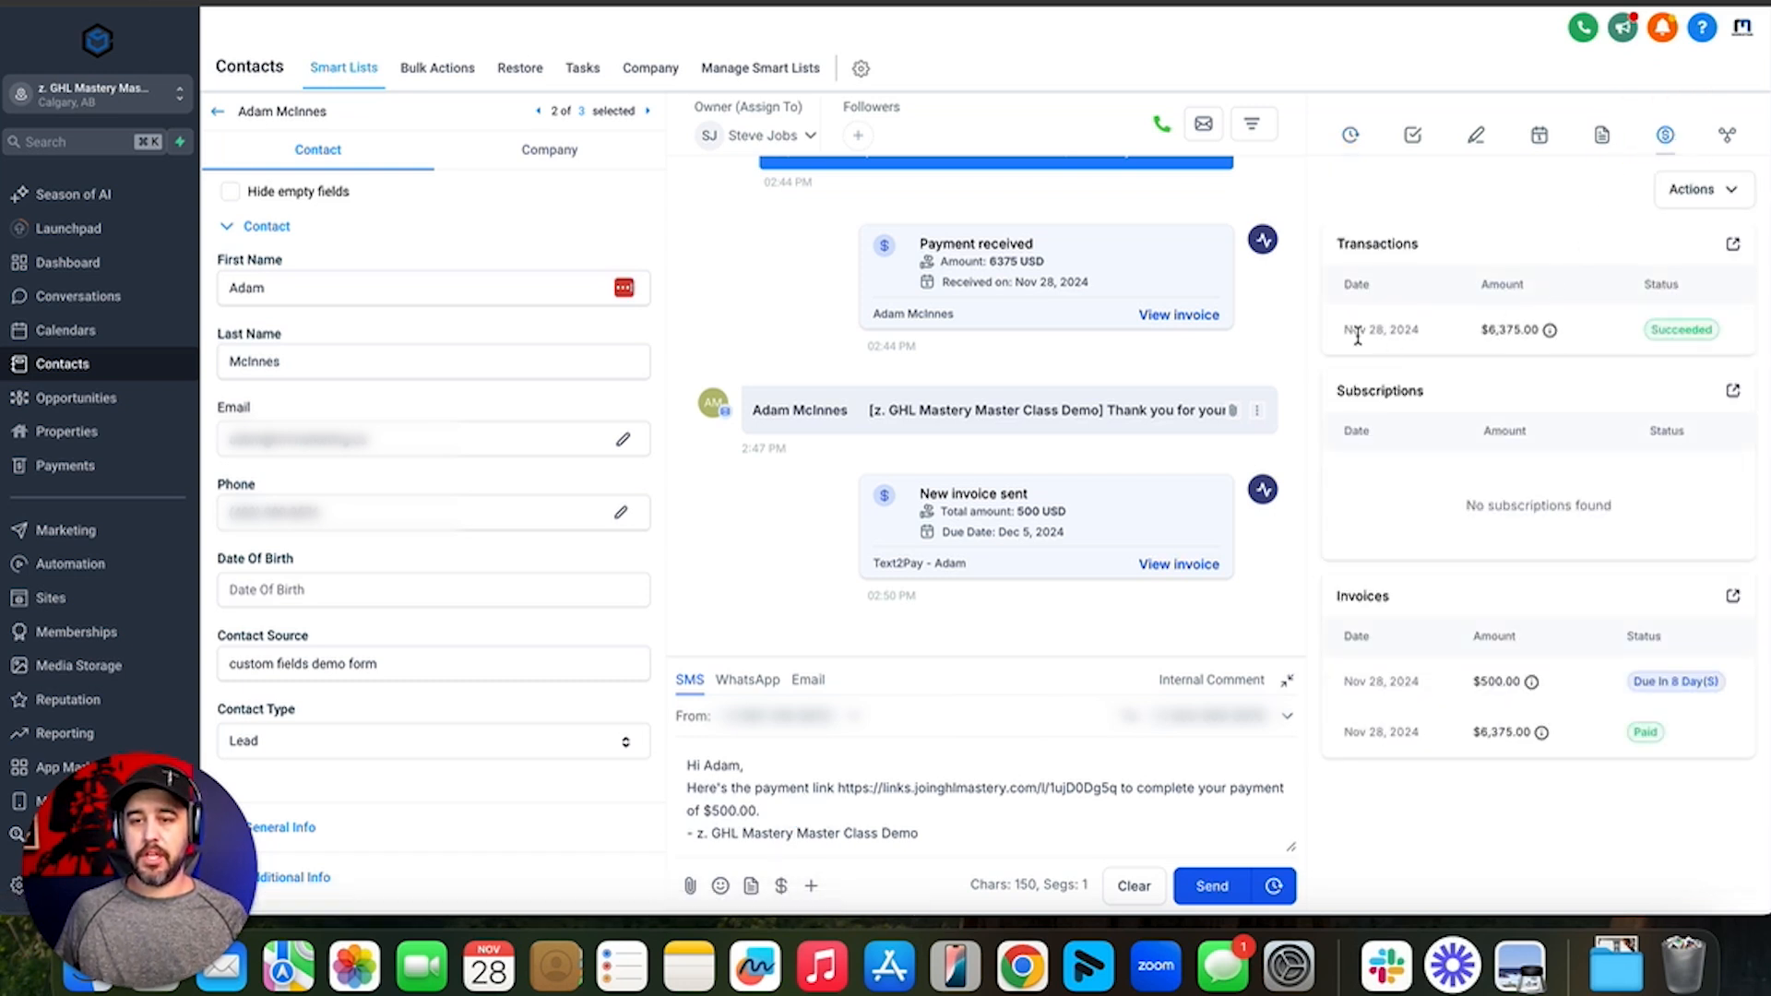
pyautogui.moveTo(1345, 330); pyautogui.dragTo(1572, 341)
pyautogui.click(1573, 341)
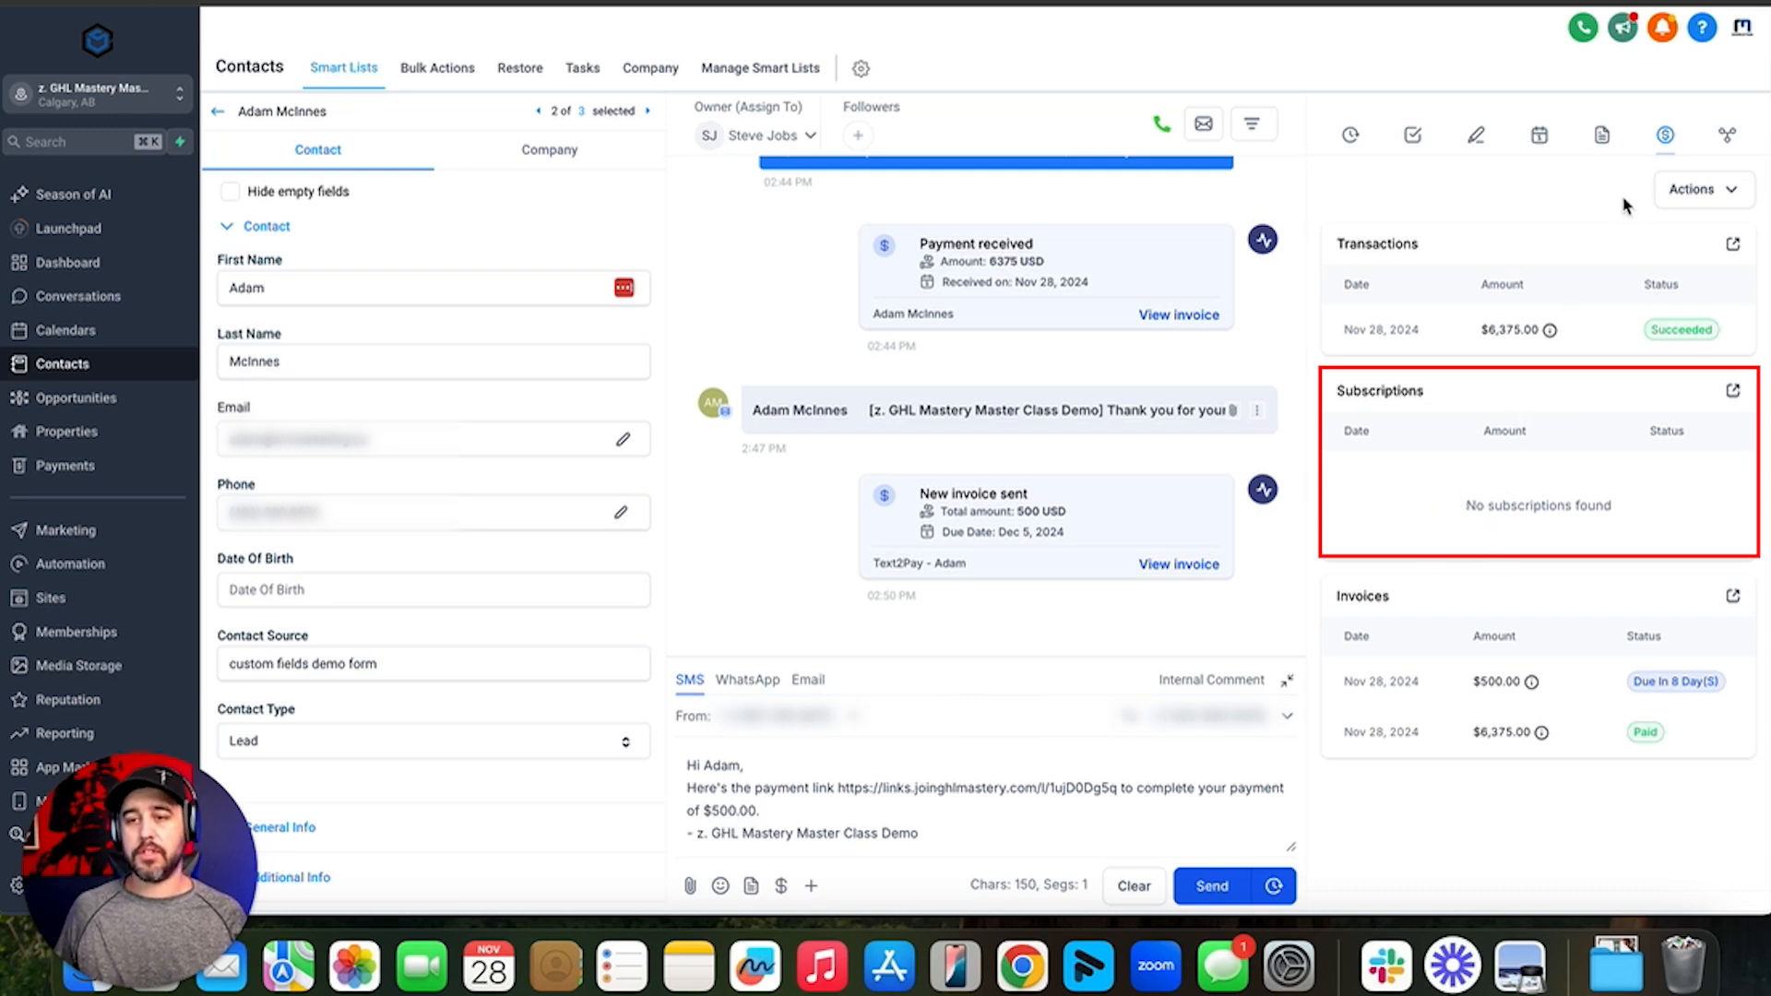
pyautogui.click(1728, 195)
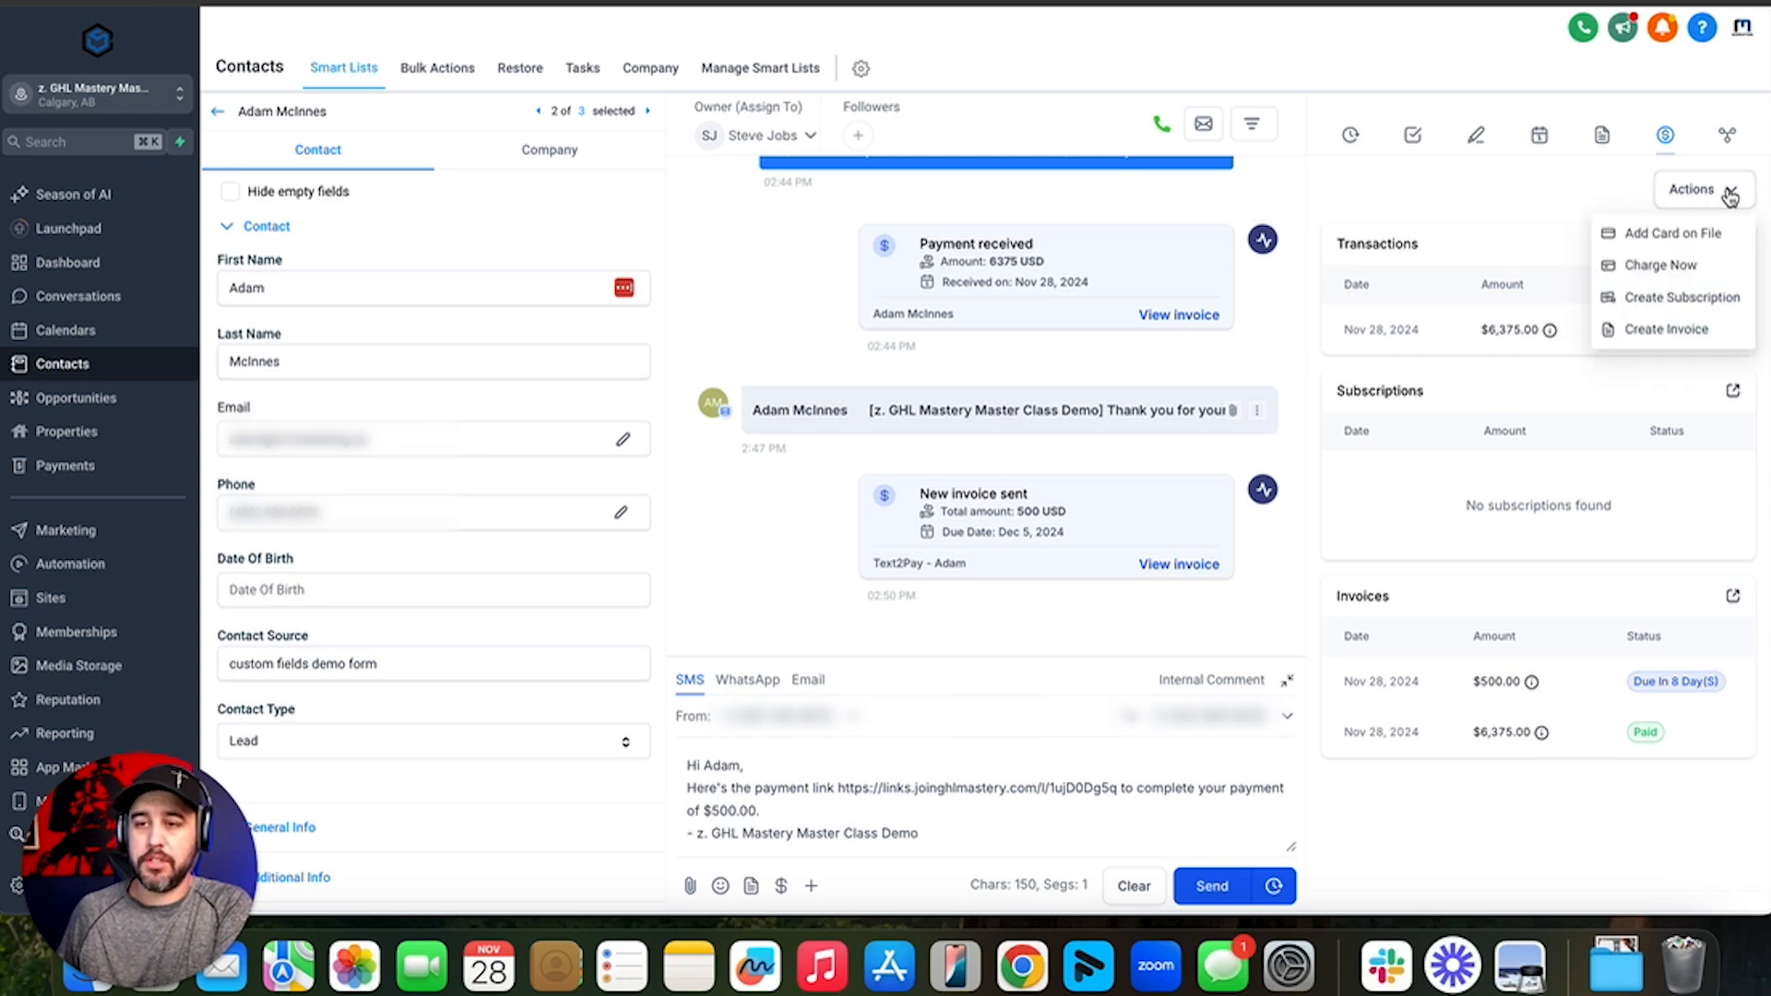
# - Start adding a card on file and set its payment mode to Test
pyautogui.click(1671, 235)
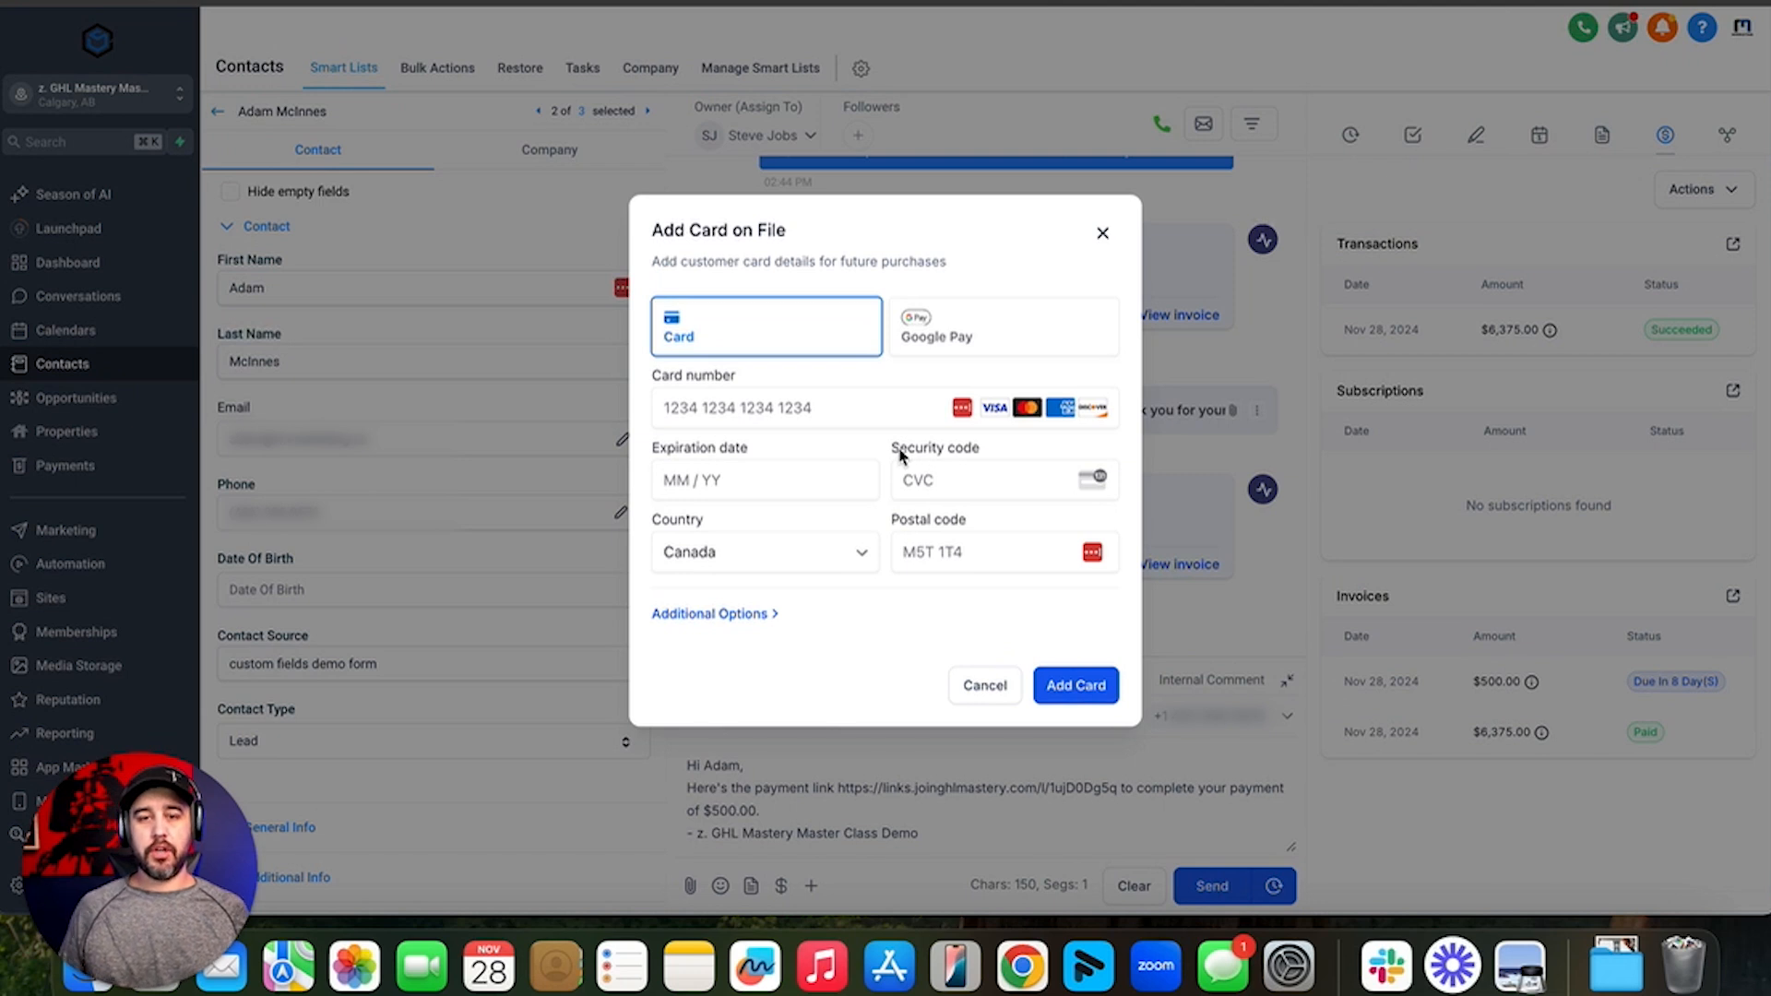
pyautogui.click(733, 613)
pyautogui.click(711, 648)
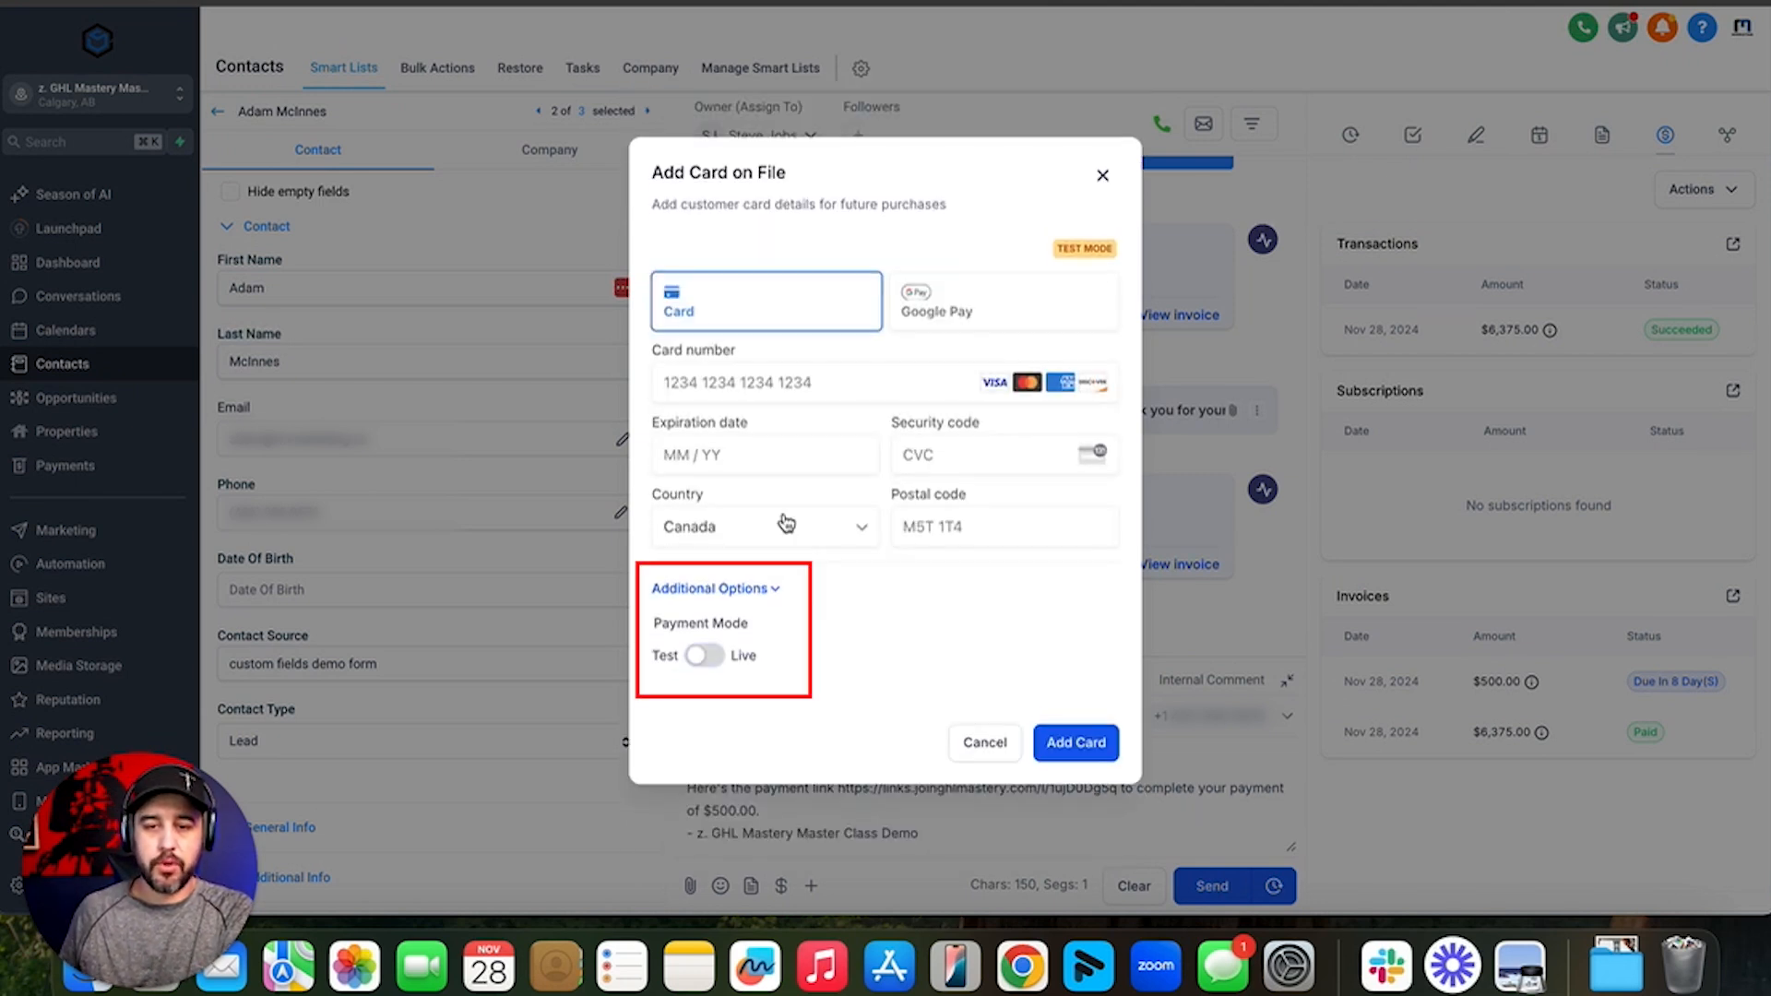
pyautogui.click(711, 656)
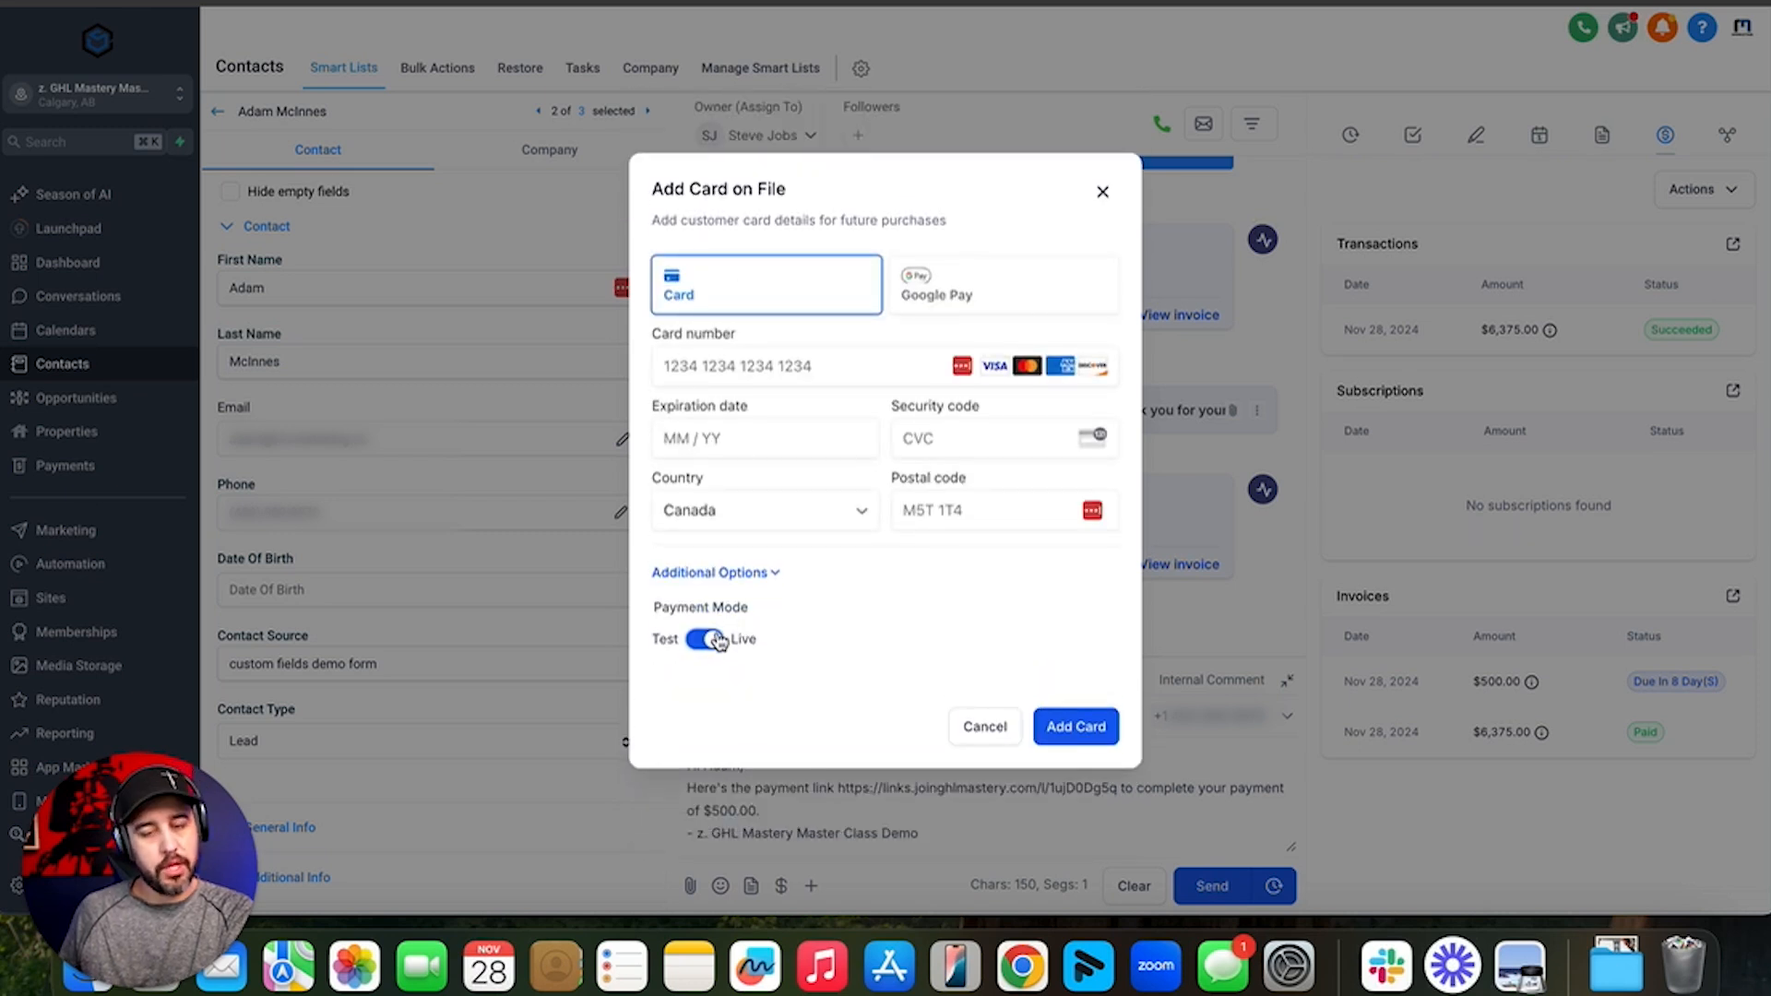
pyautogui.click(716, 639)
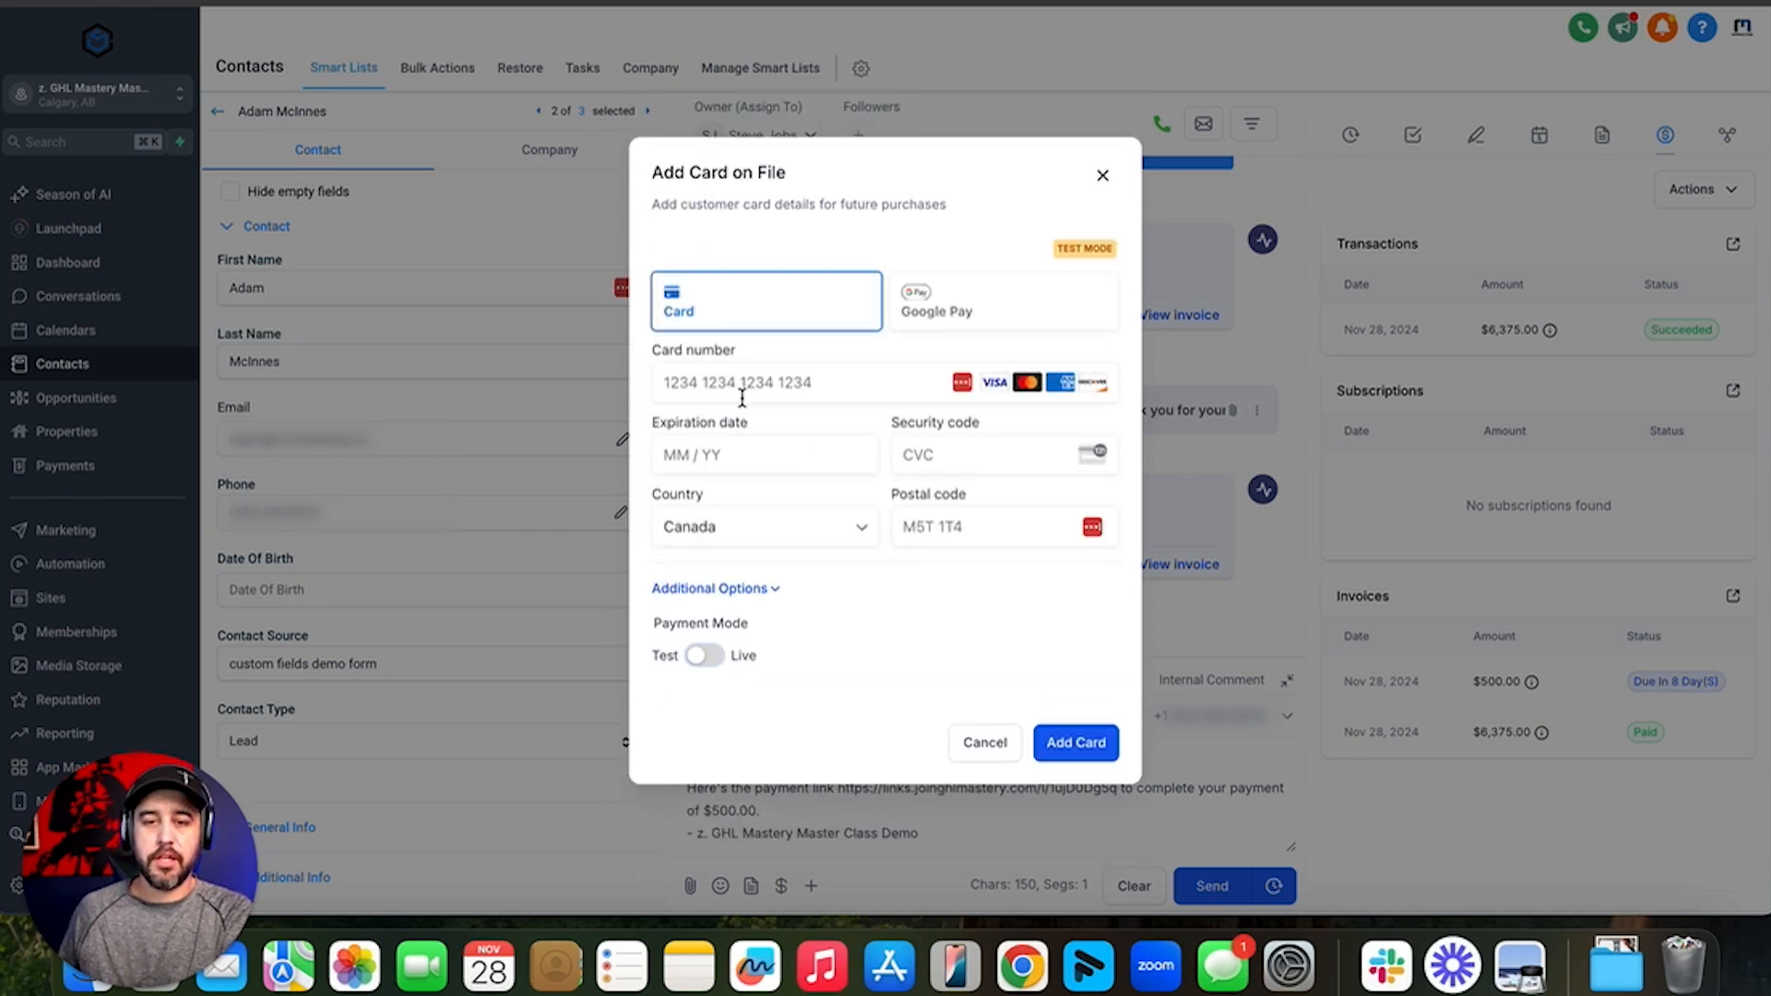
# - Enter the test Visa card number and postal code, then save the card
pyautogui.click(682, 385)
pyautogui.write('4242 4242 4242 4242')
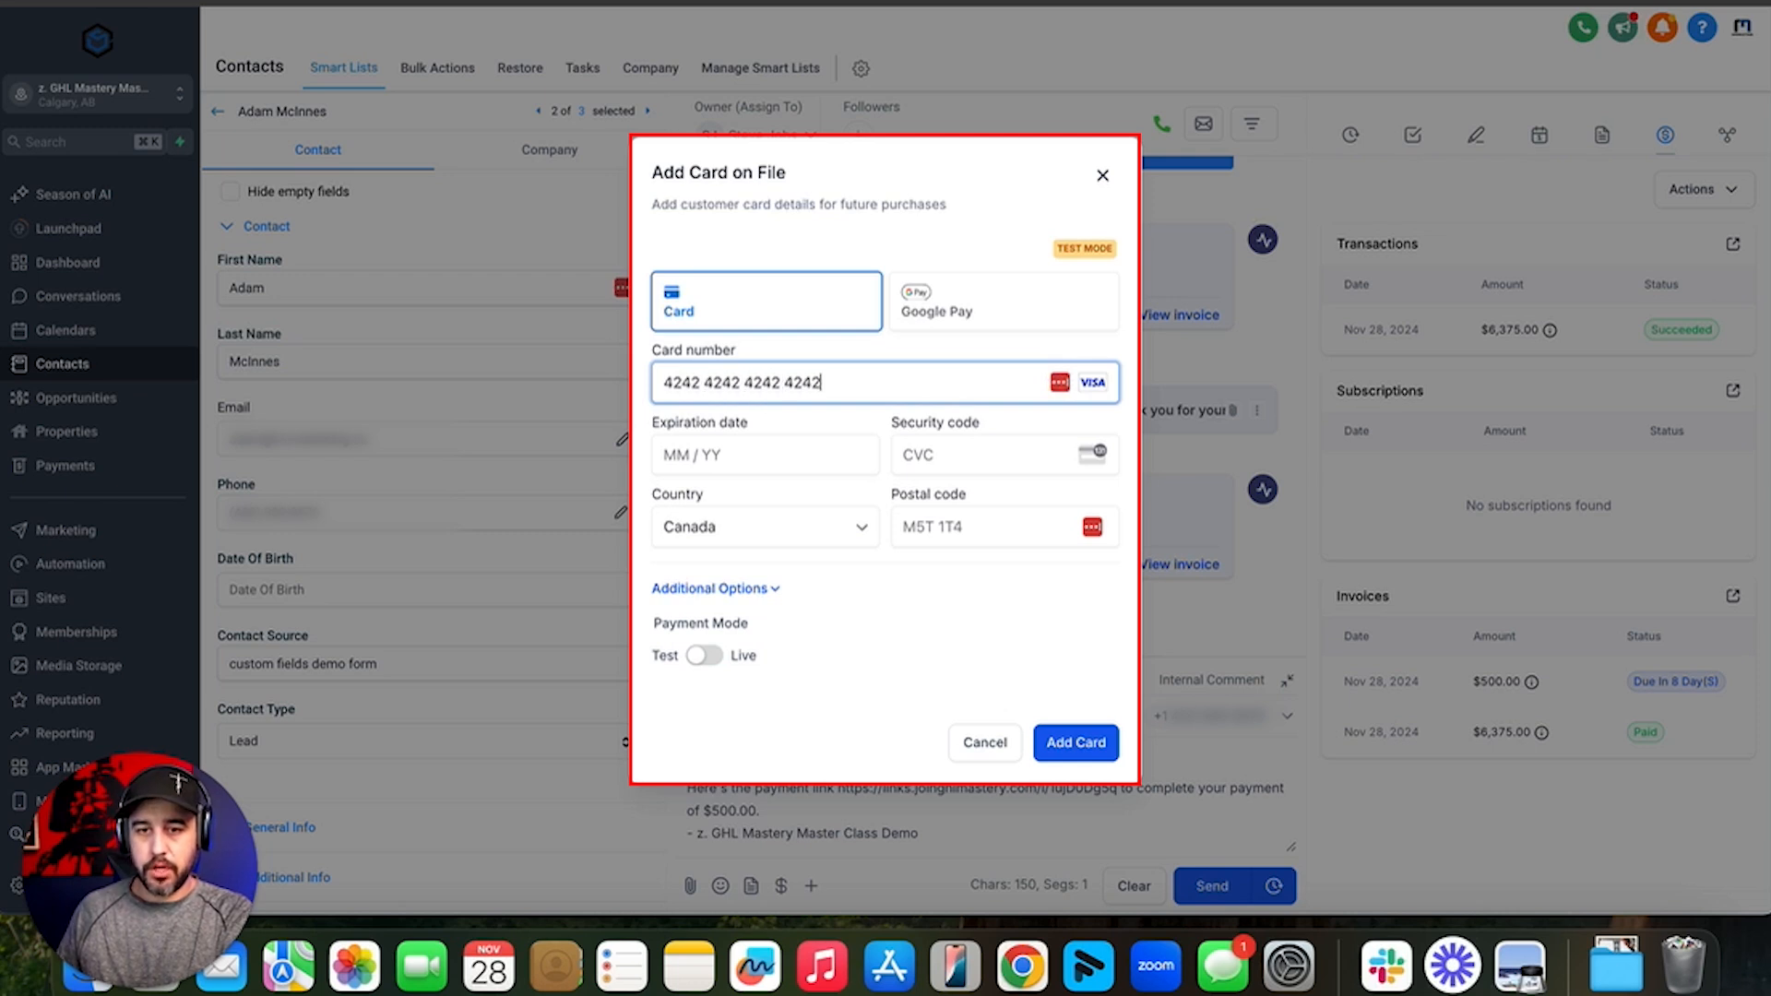
pyautogui.write('02 / 25')
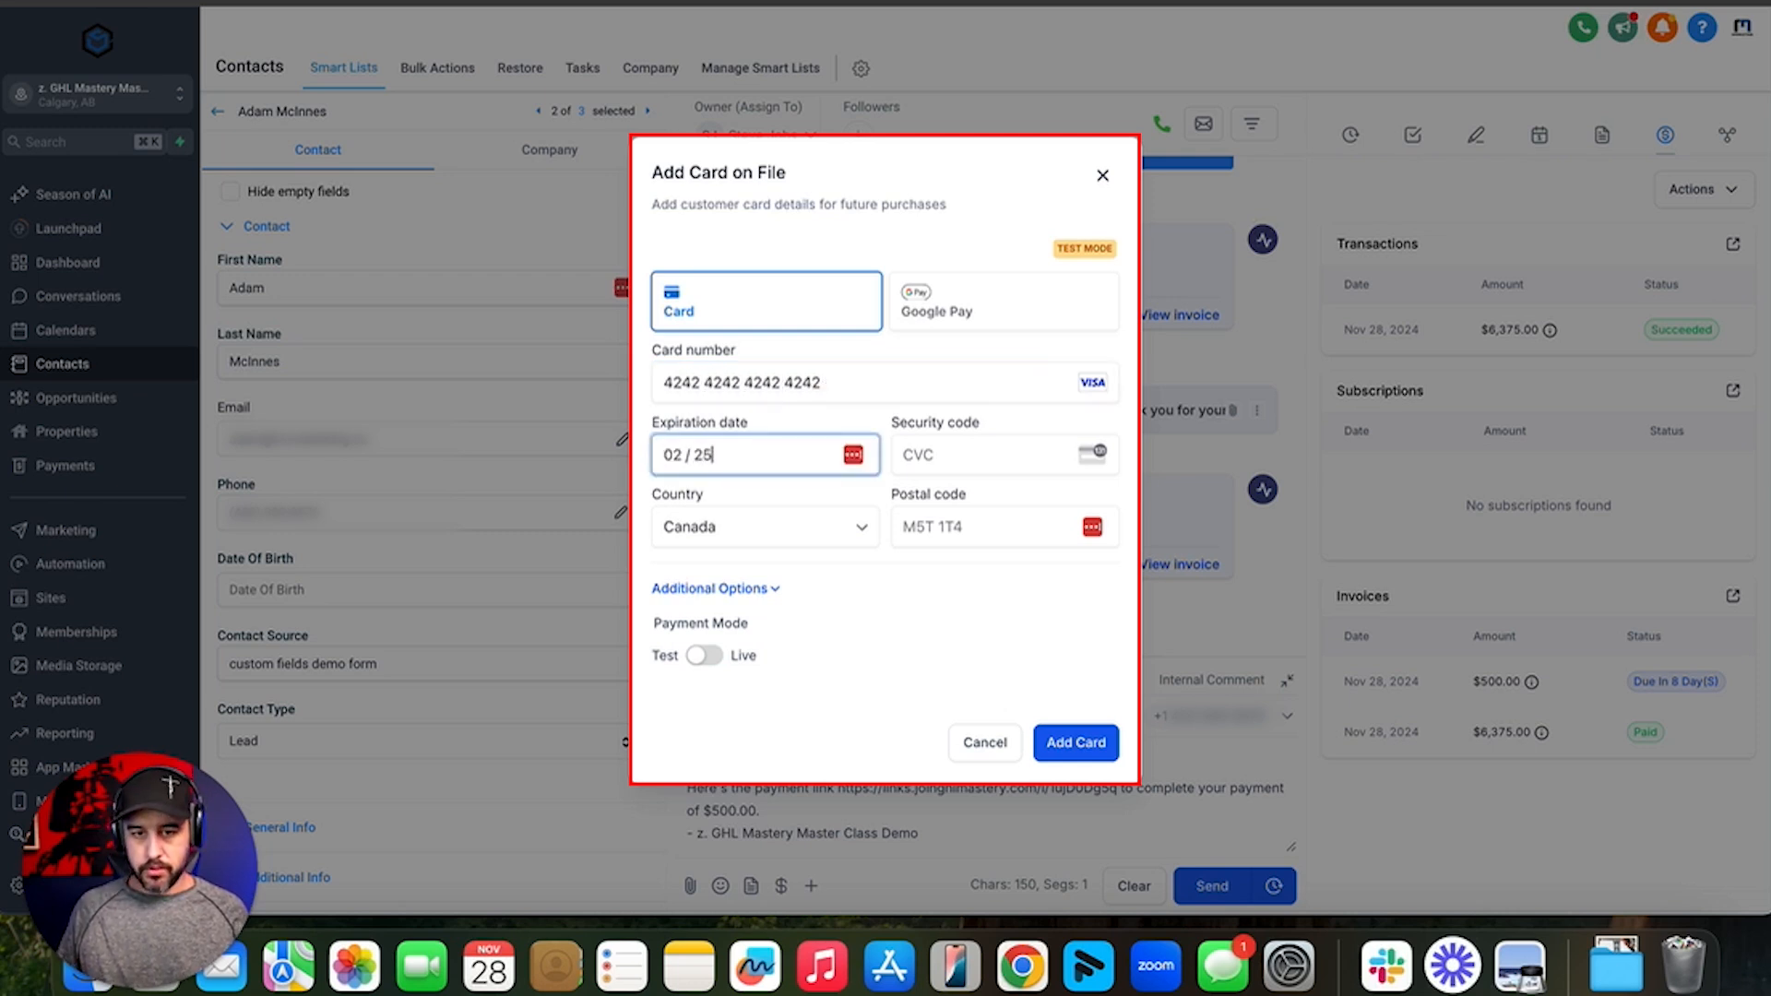
pyautogui.press('Tab')
pyautogui.press('Tab')
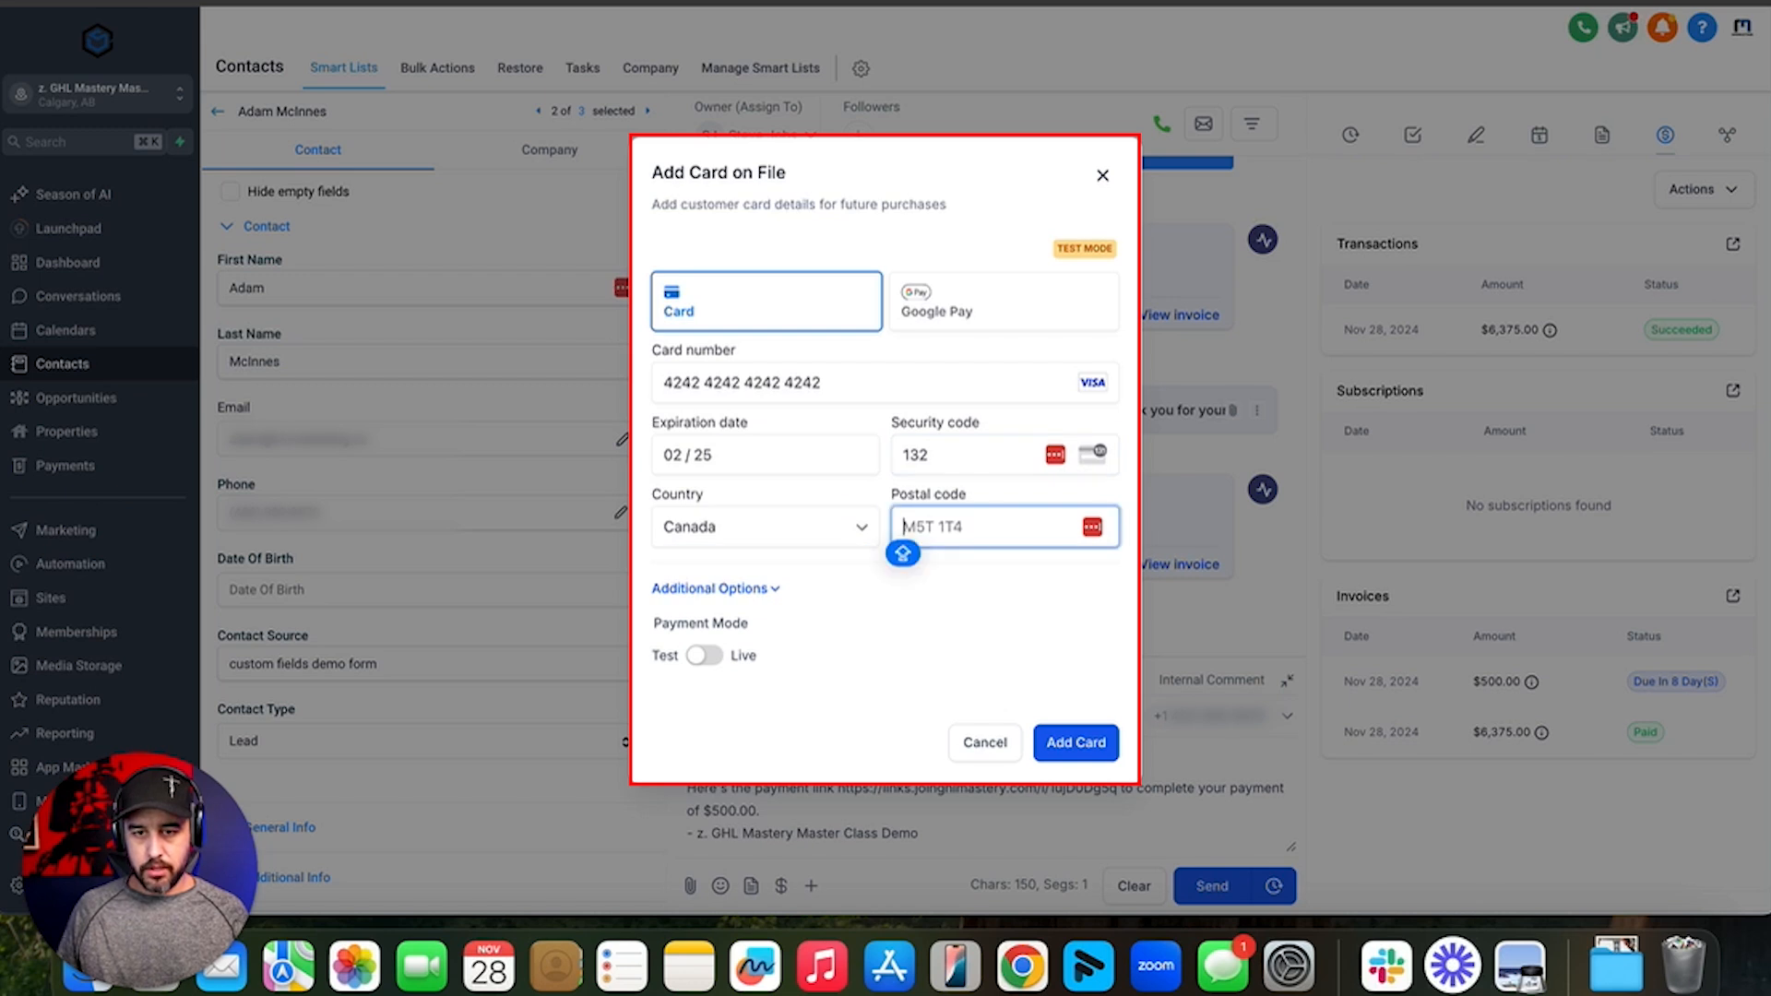
pyautogui.write('T2X 1M0')
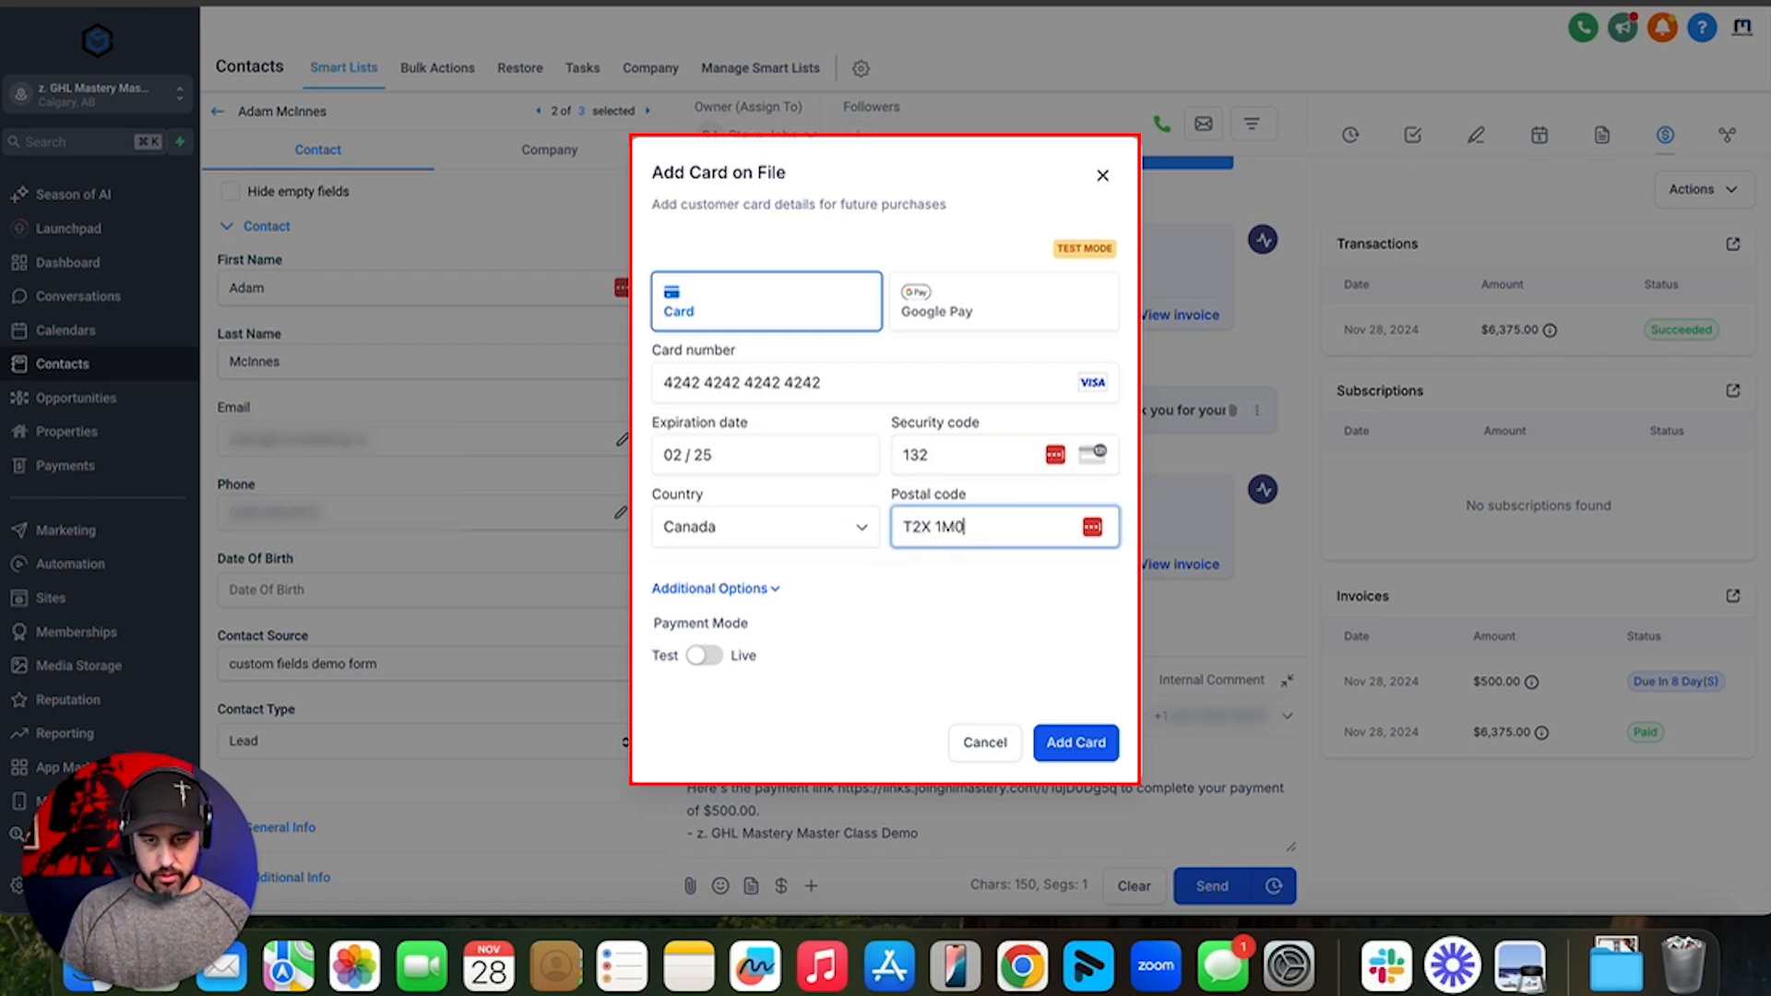
pyautogui.click(1093, 744)
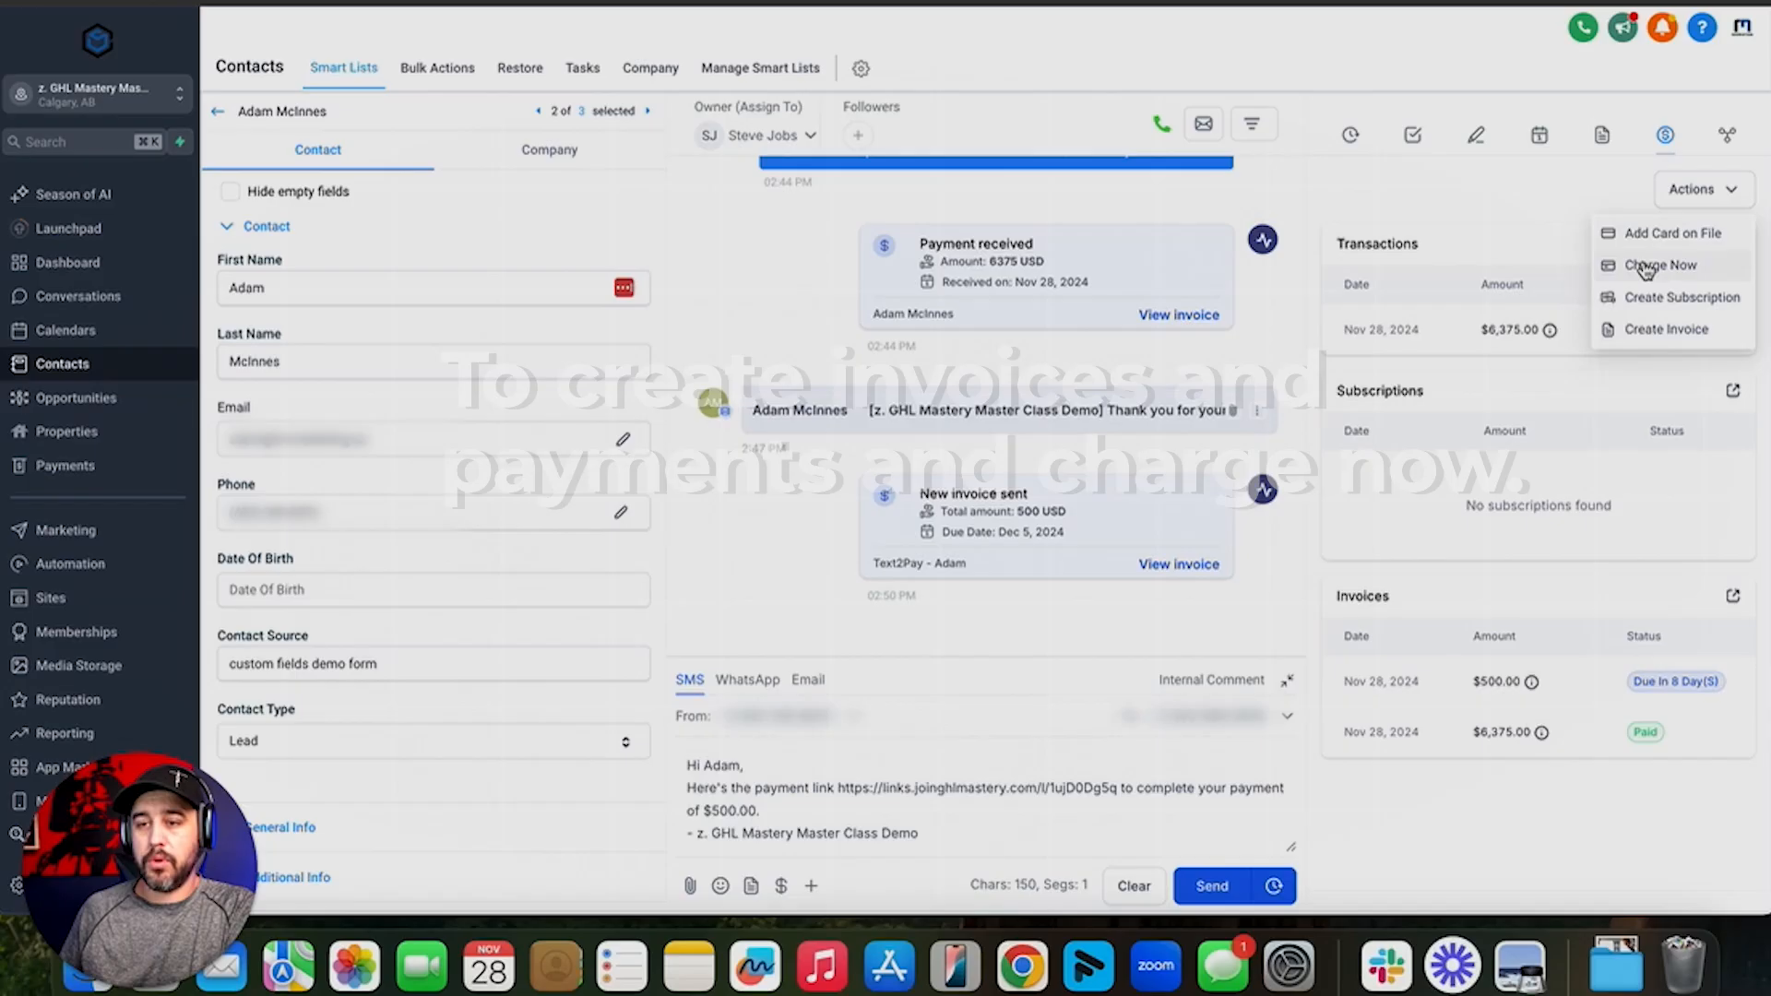
# - Set up a one-off charge of 500 USD in test mode
pyautogui.click(1647, 261)
pyautogui.click(739, 176)
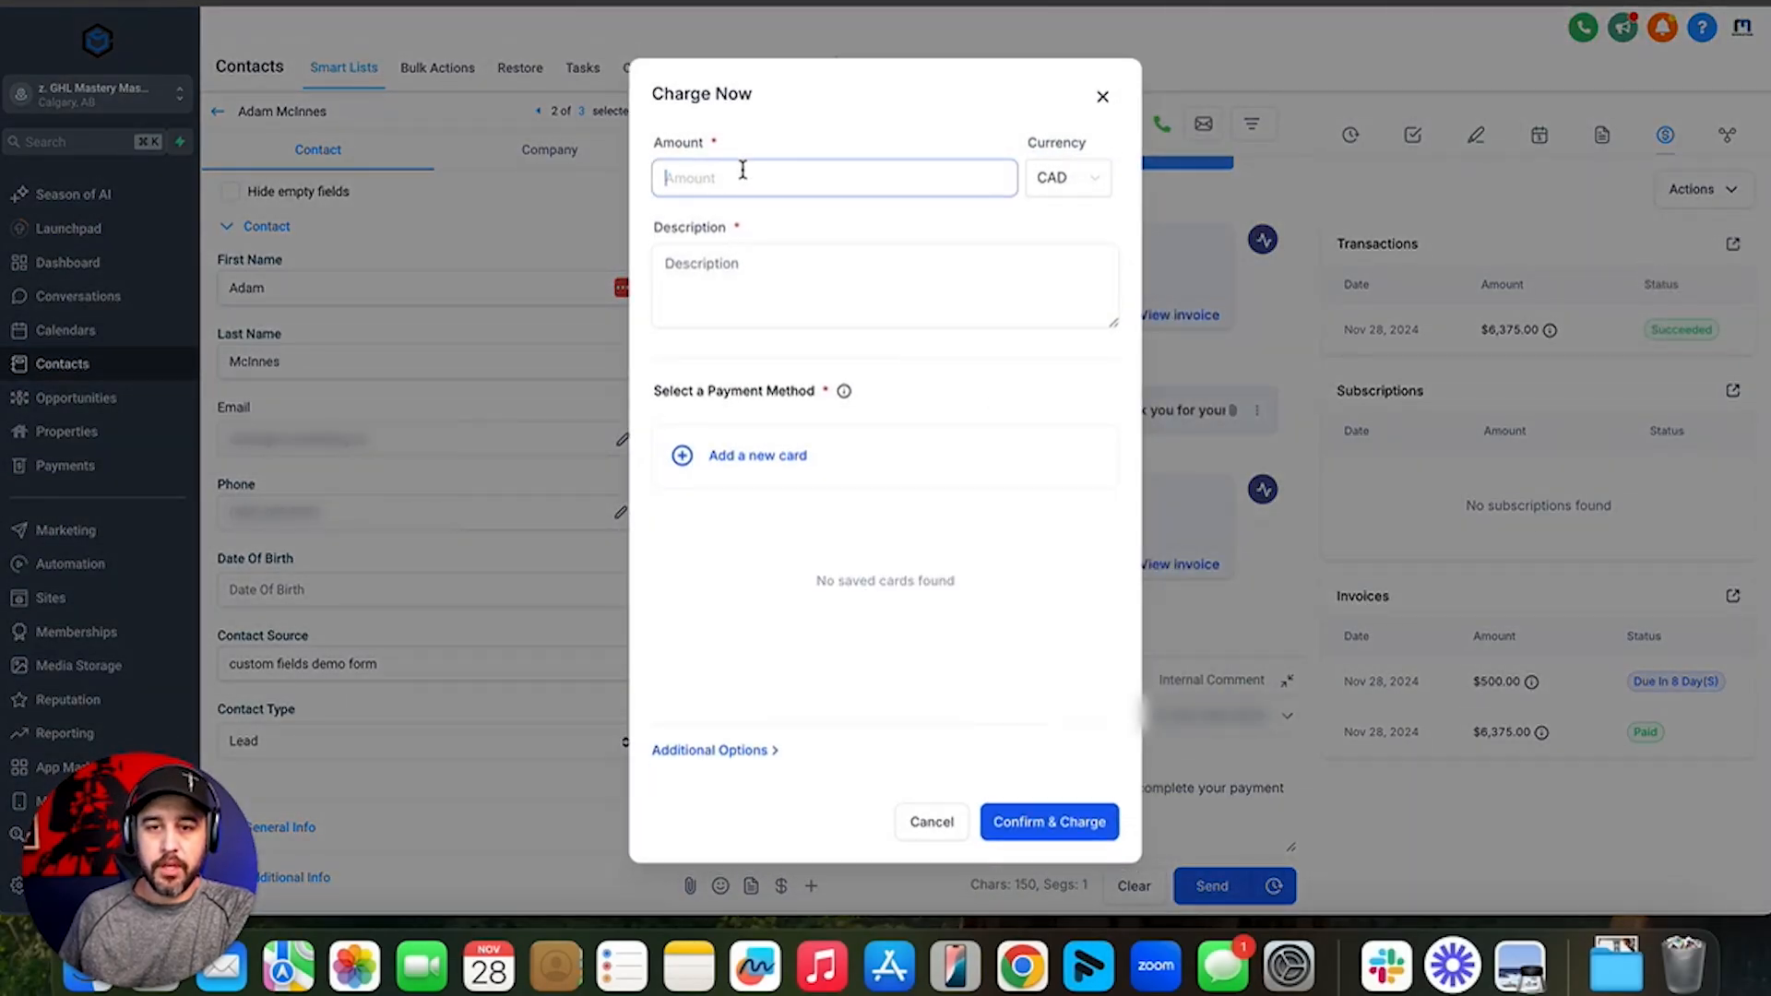
pyautogui.write('500')
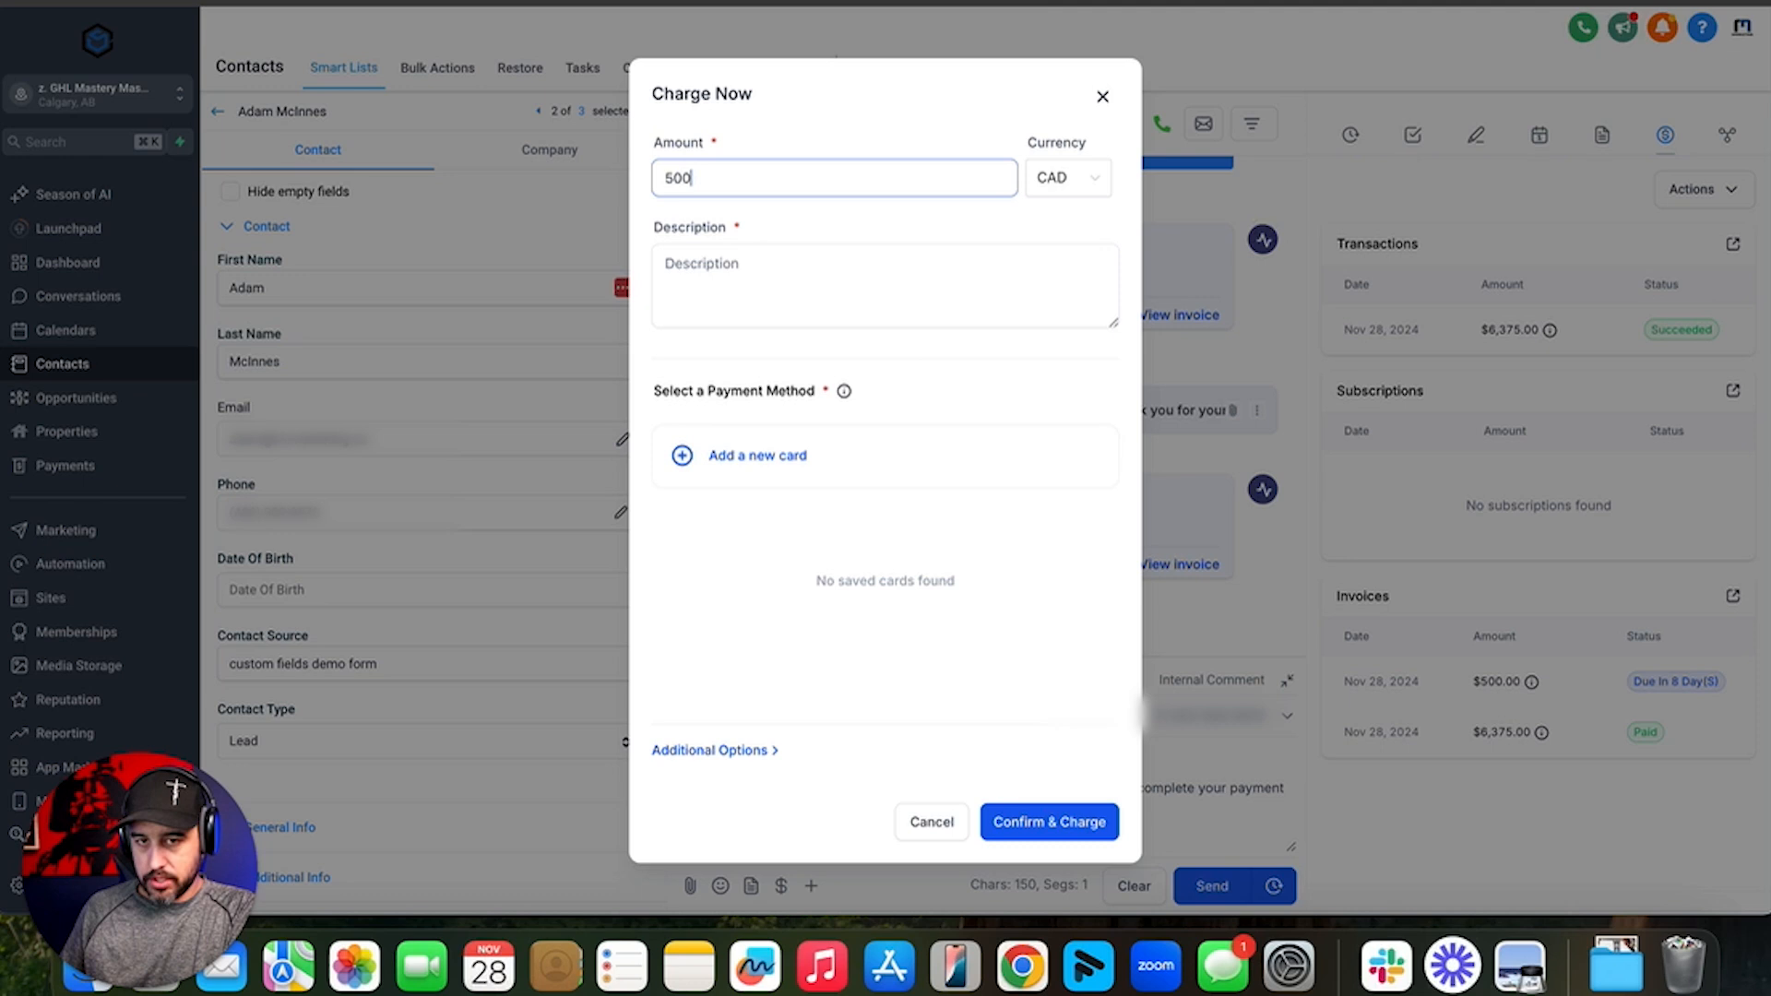
pyautogui.click(1067, 189)
pyautogui.click(1067, 221)
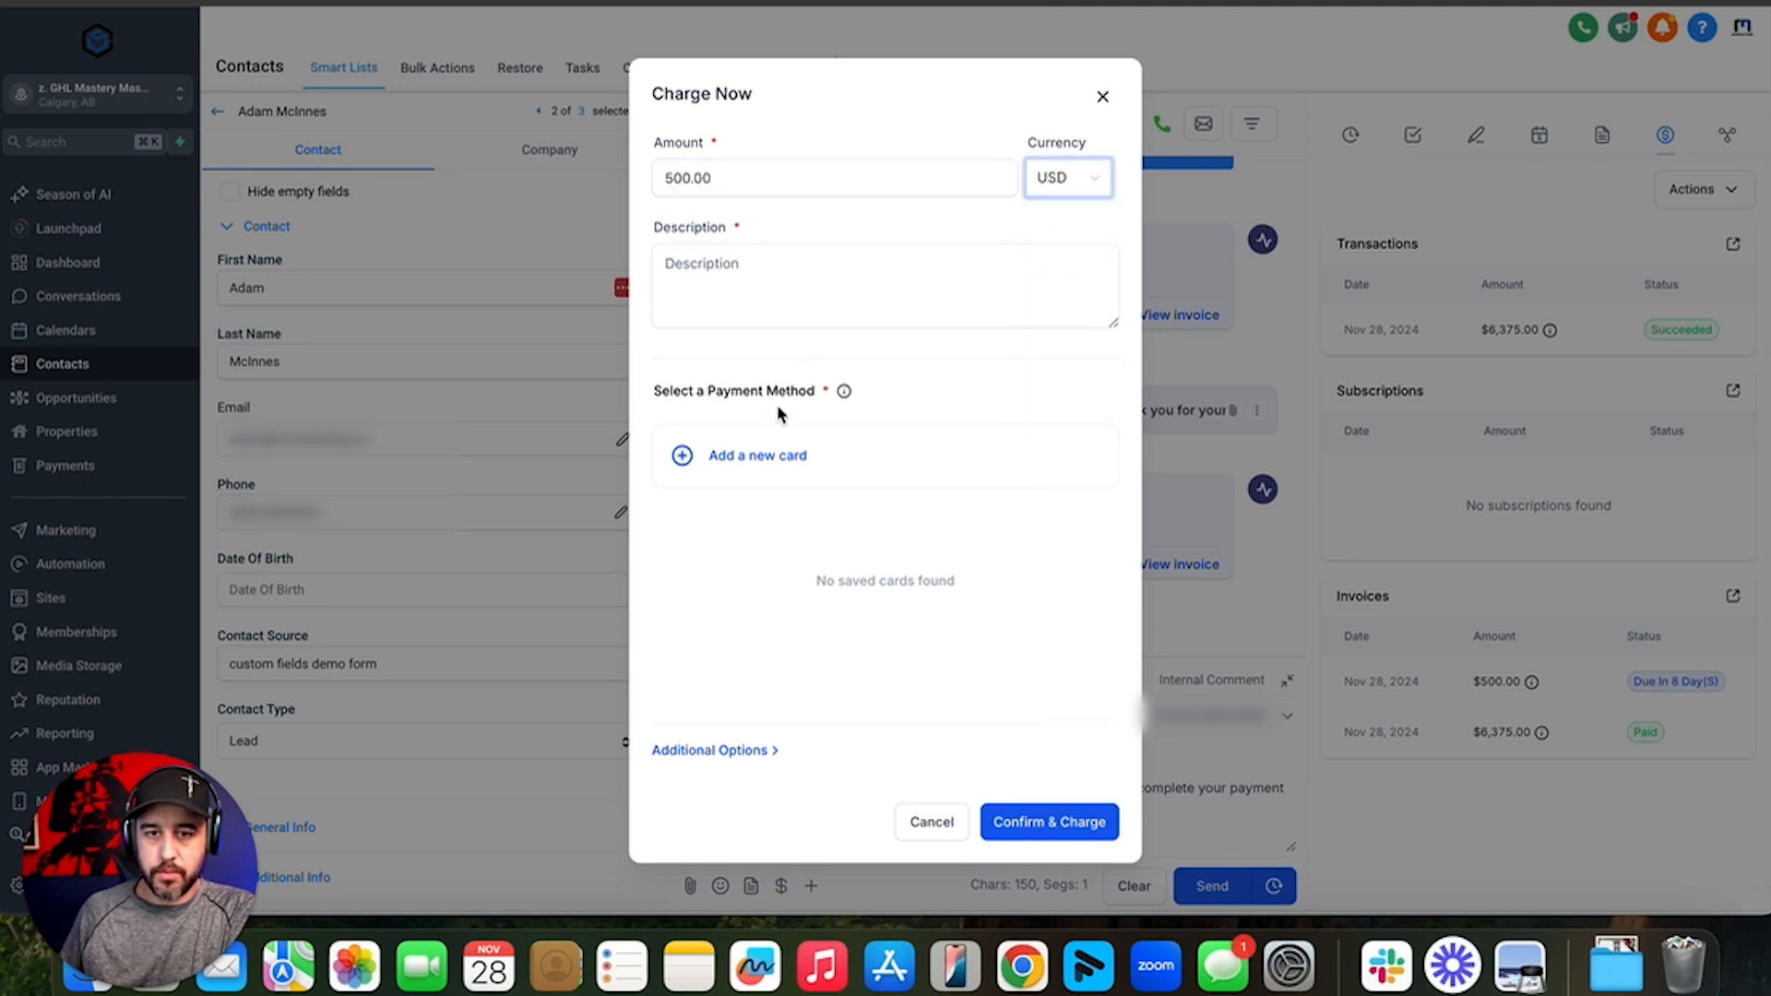
pyautogui.click(708, 752)
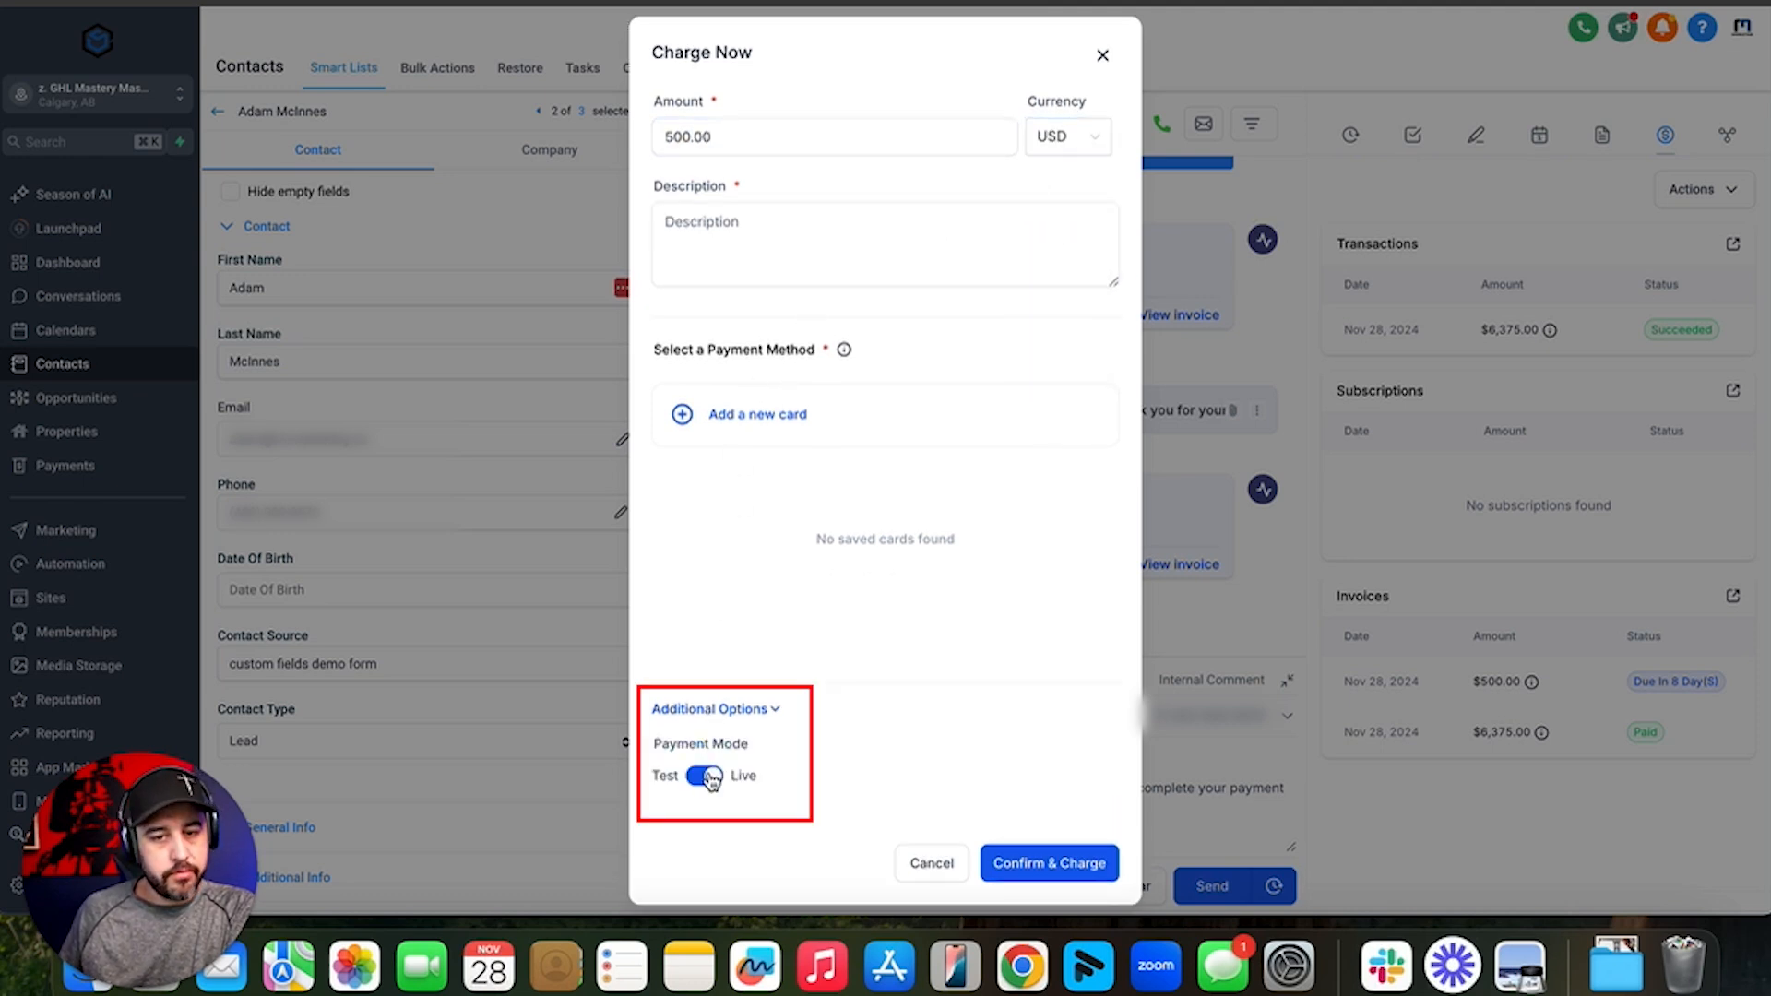
pyautogui.click(706, 776)
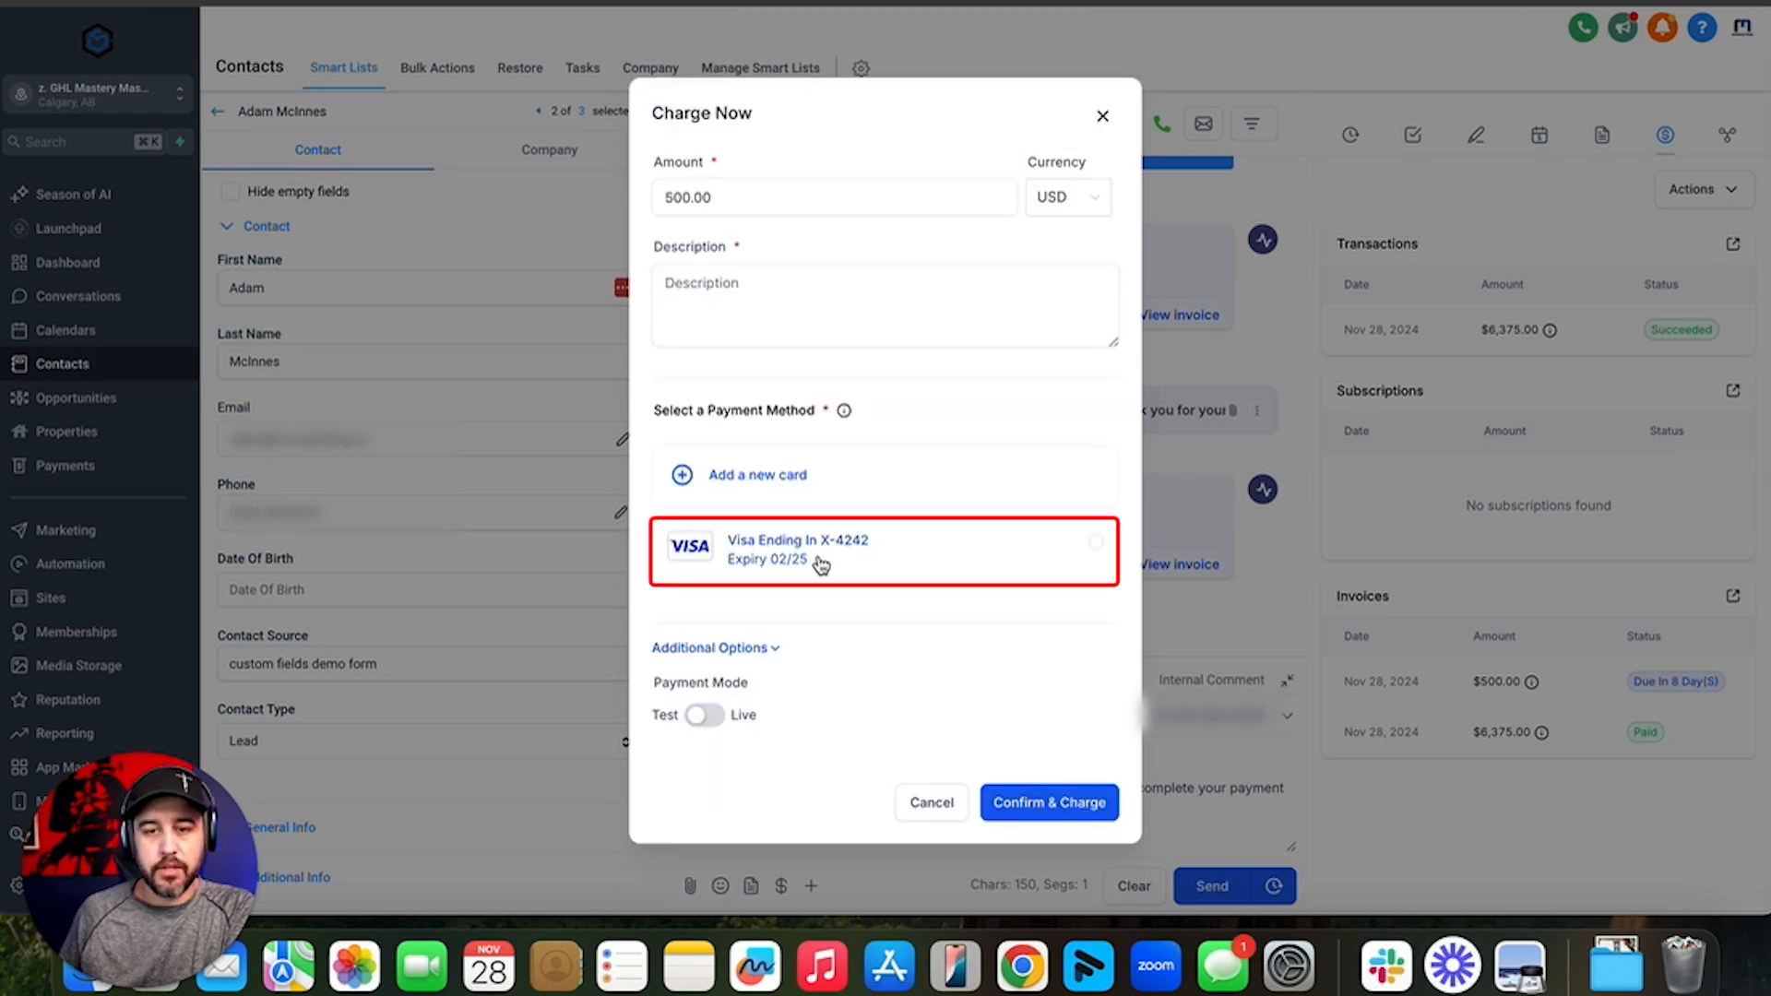
# - Charge the saved Visa card with description 'THIS IS A TEST' and confirm
pyautogui.click(821, 562)
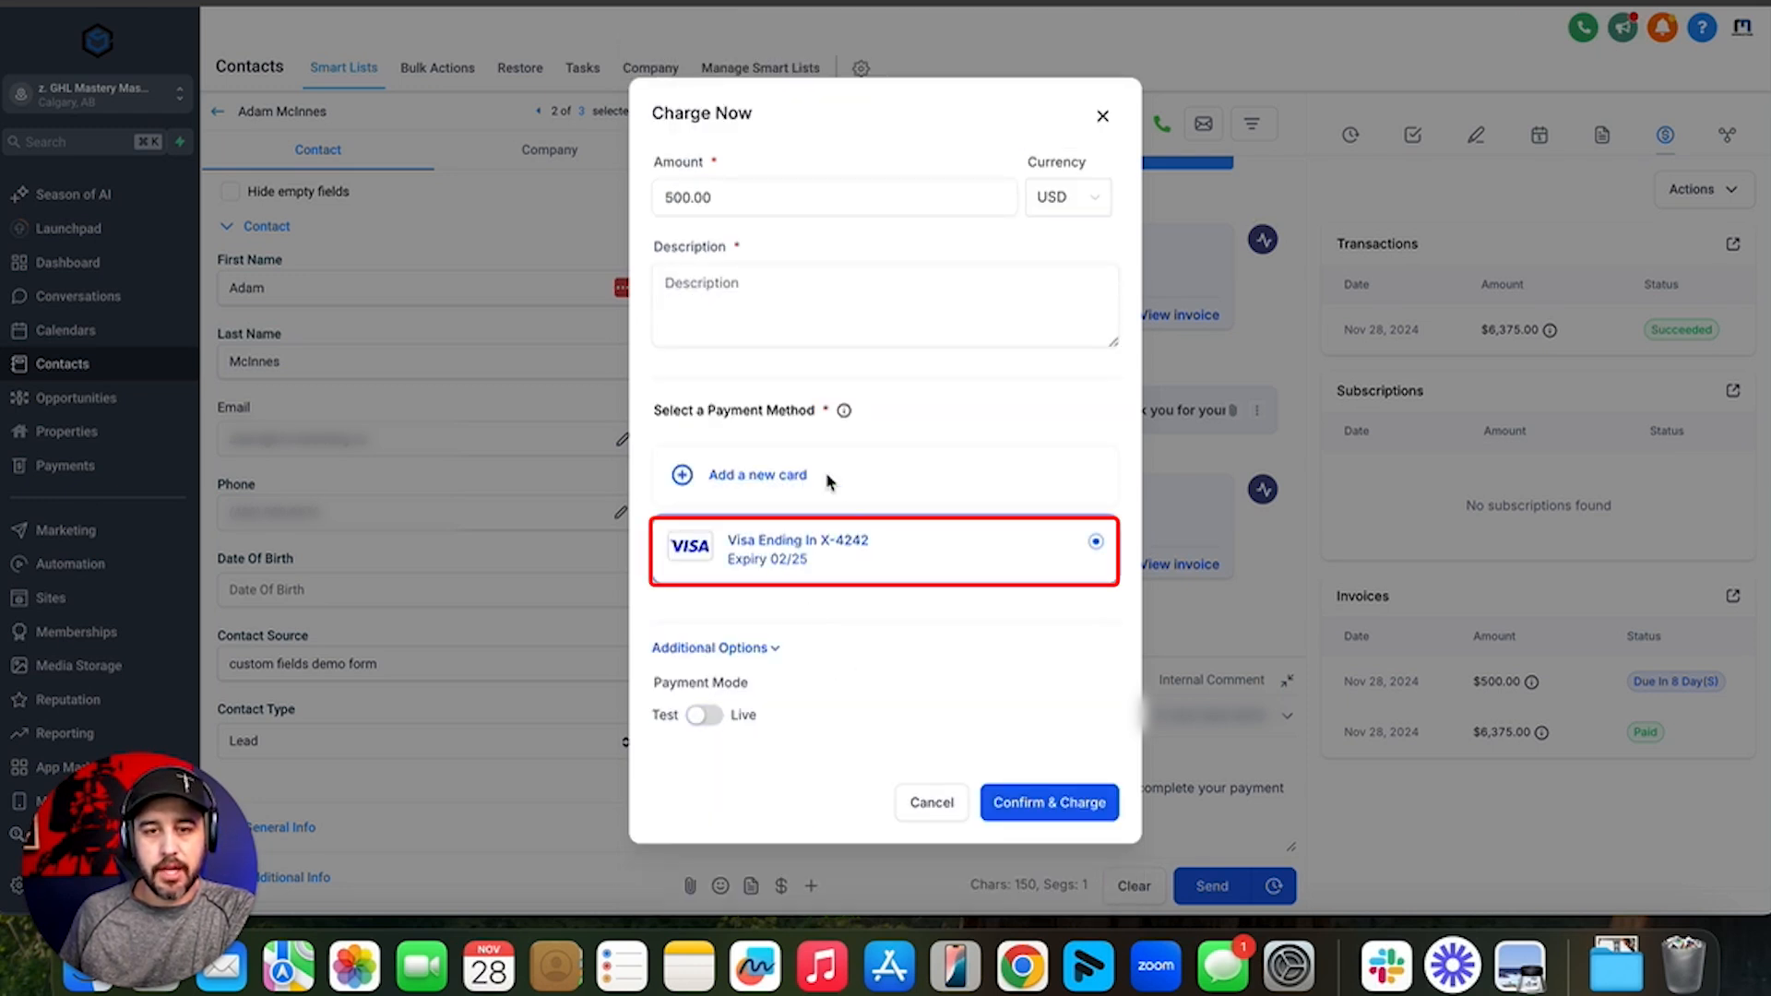
pyautogui.click(1049, 809)
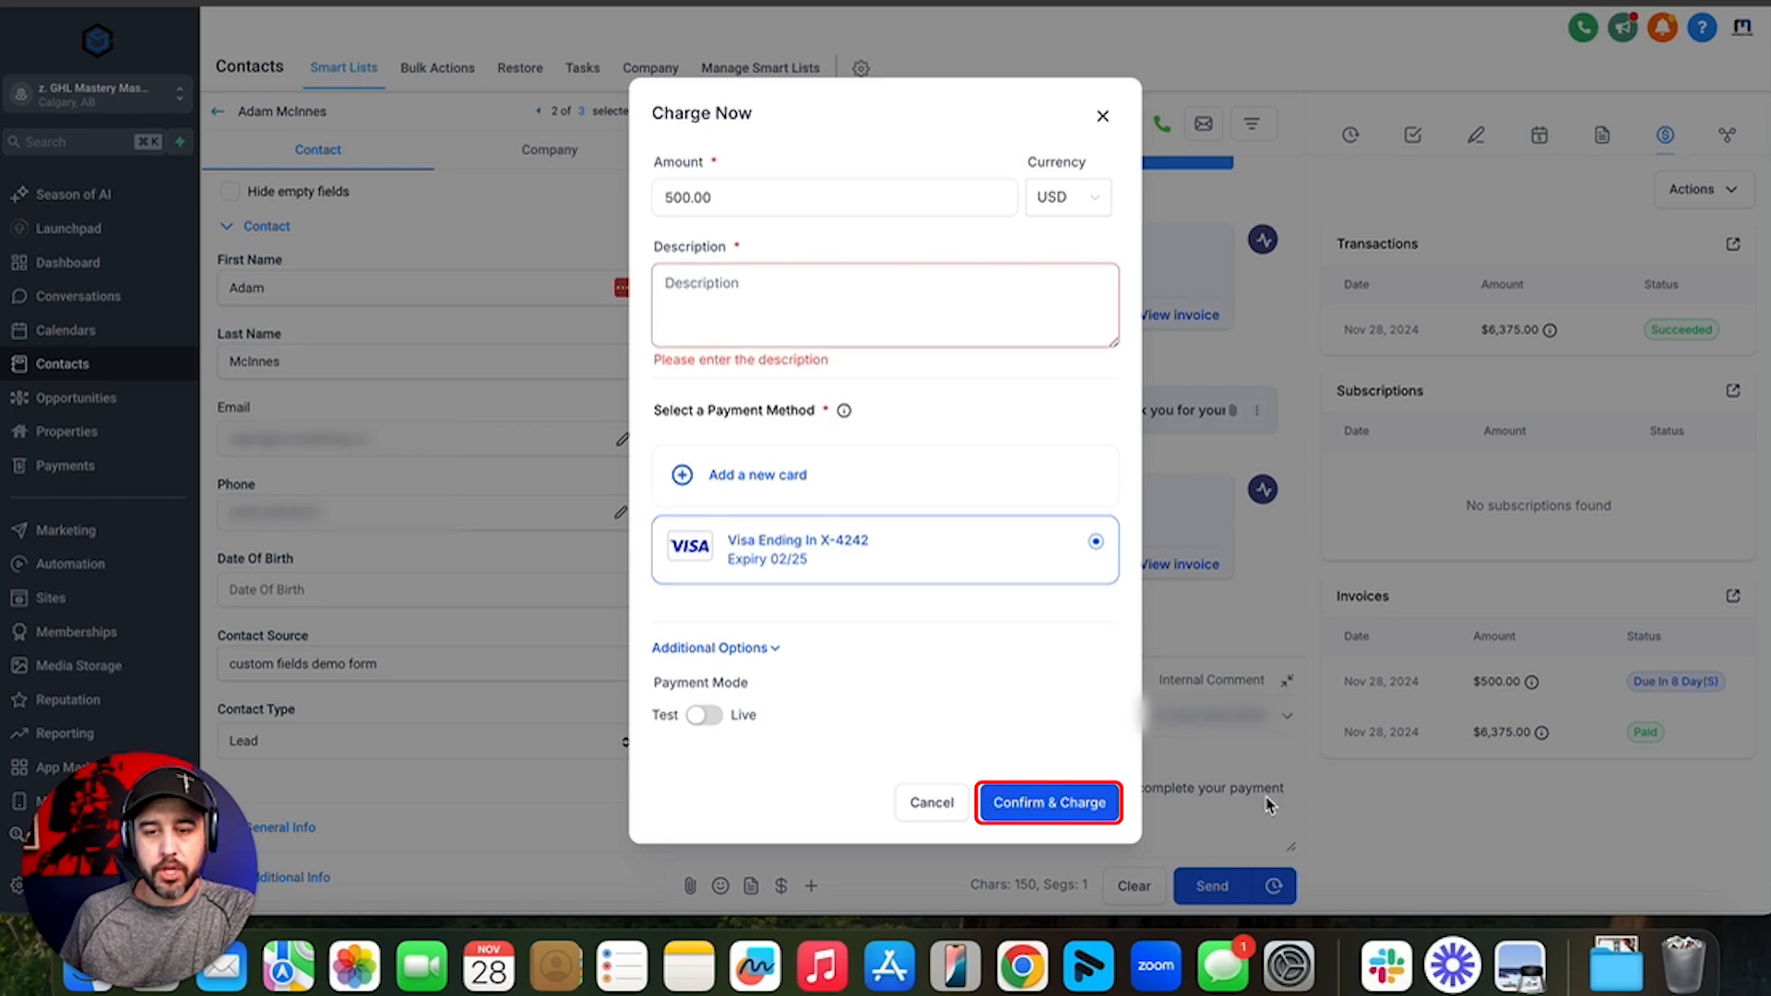
pyautogui.click(802, 293)
pyautogui.write('THIS ')
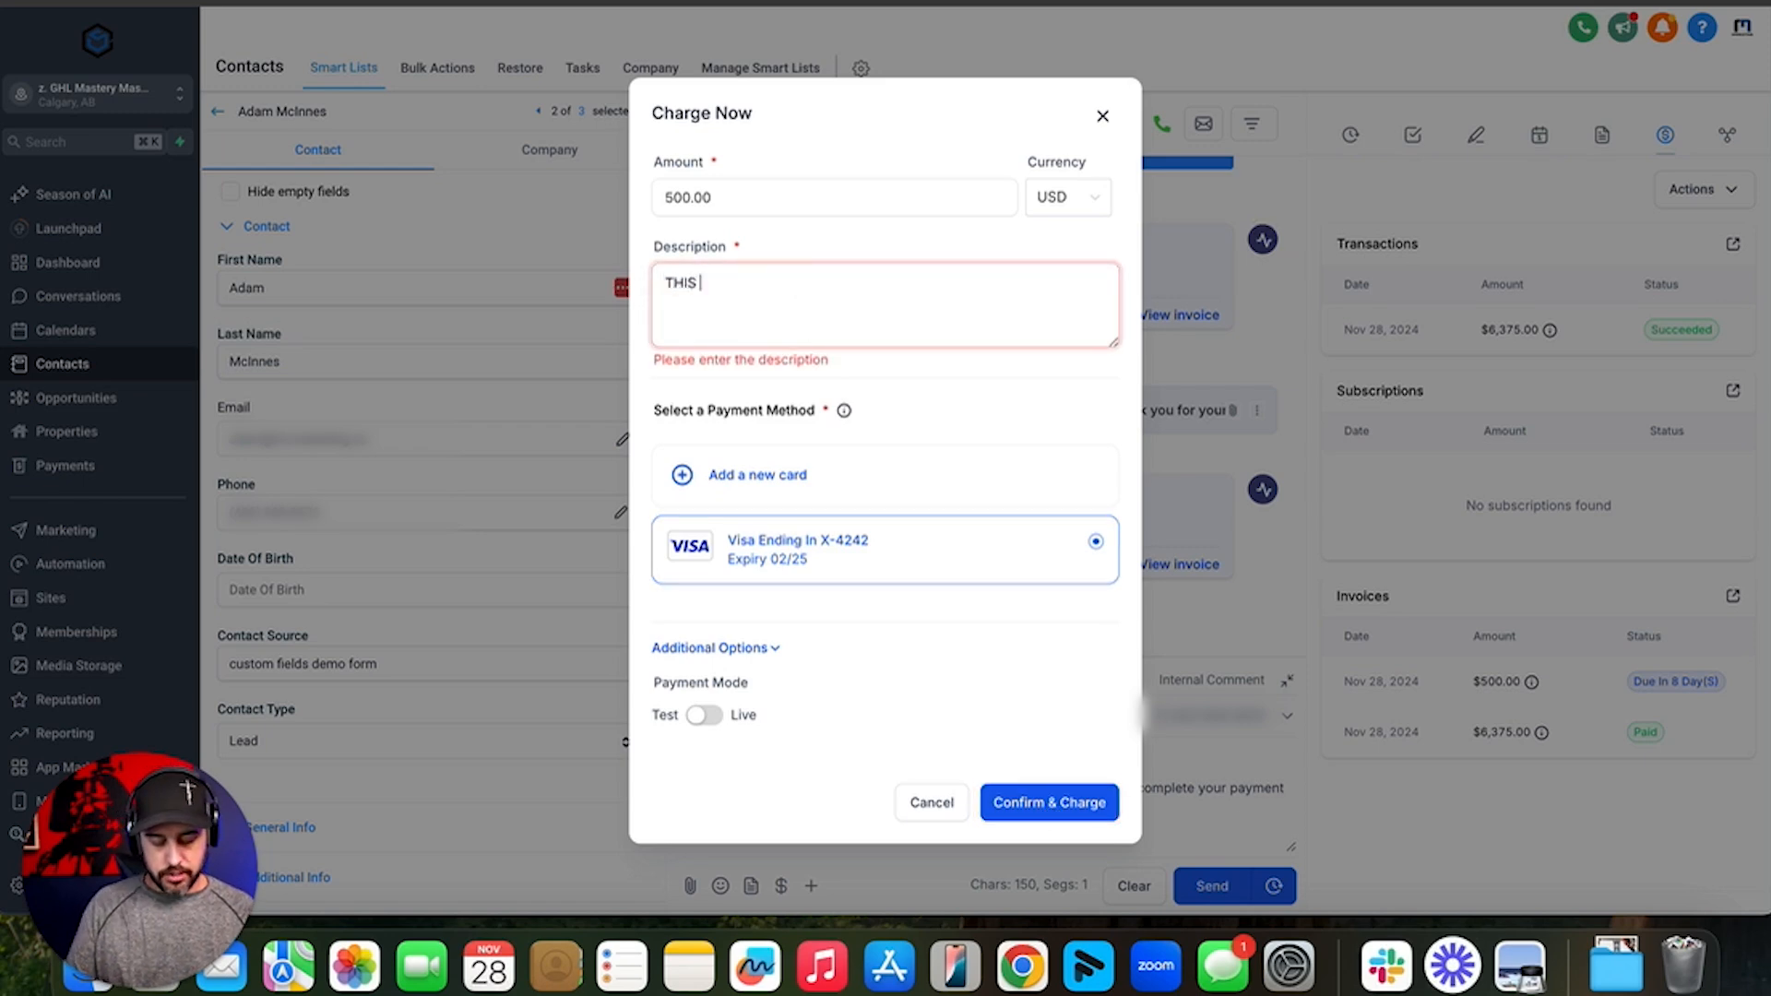
pyautogui.write('IS A TEST')
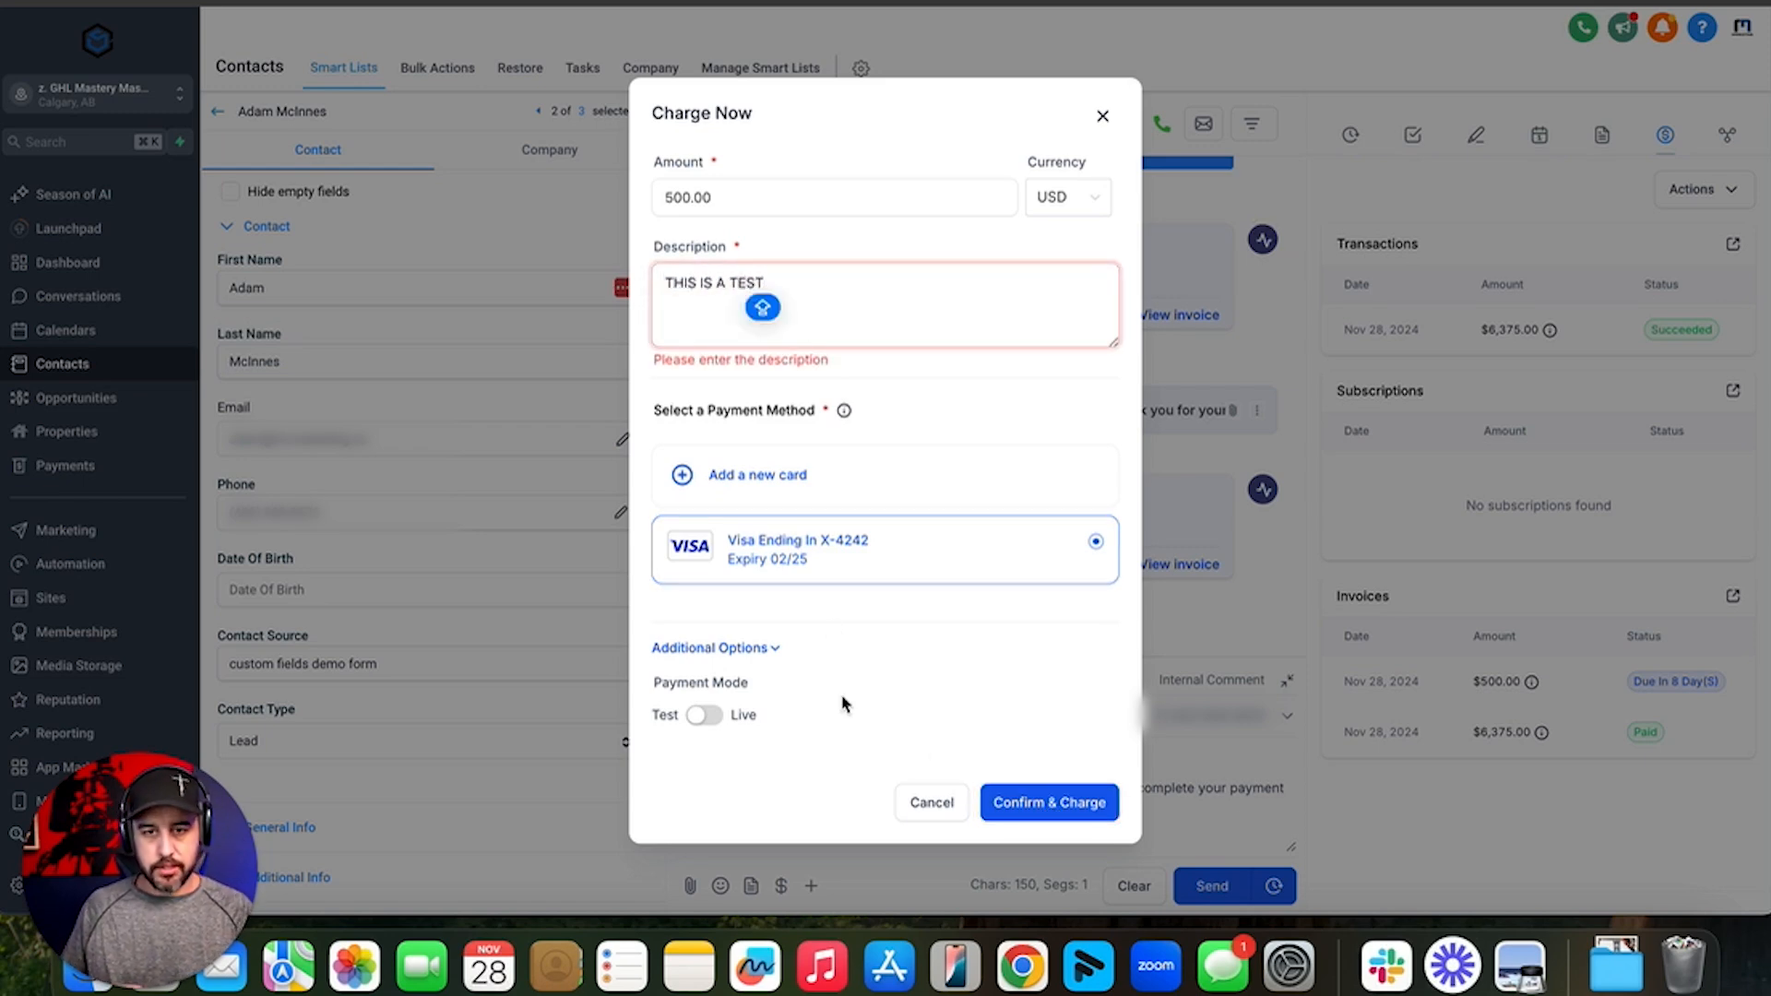
pyautogui.click(1033, 808)
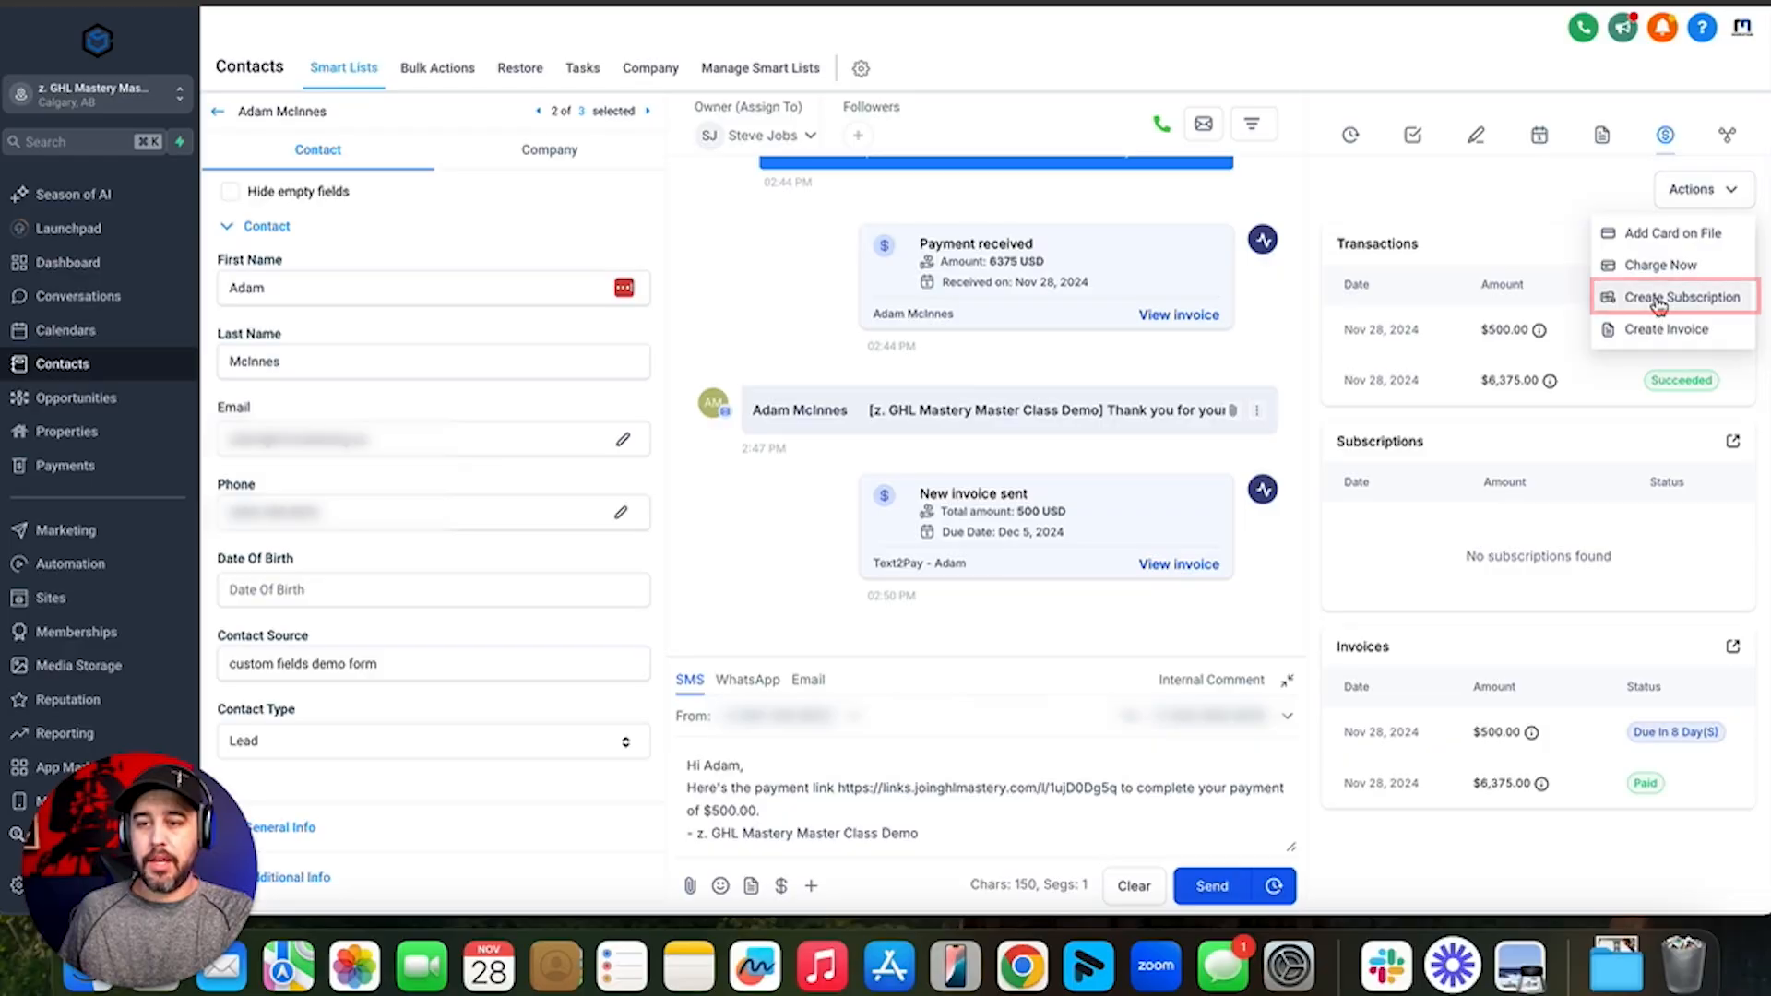
# - Create a Custom CRM Split Pay Option subscription starting November 28, 2024
pyautogui.click(1684, 292)
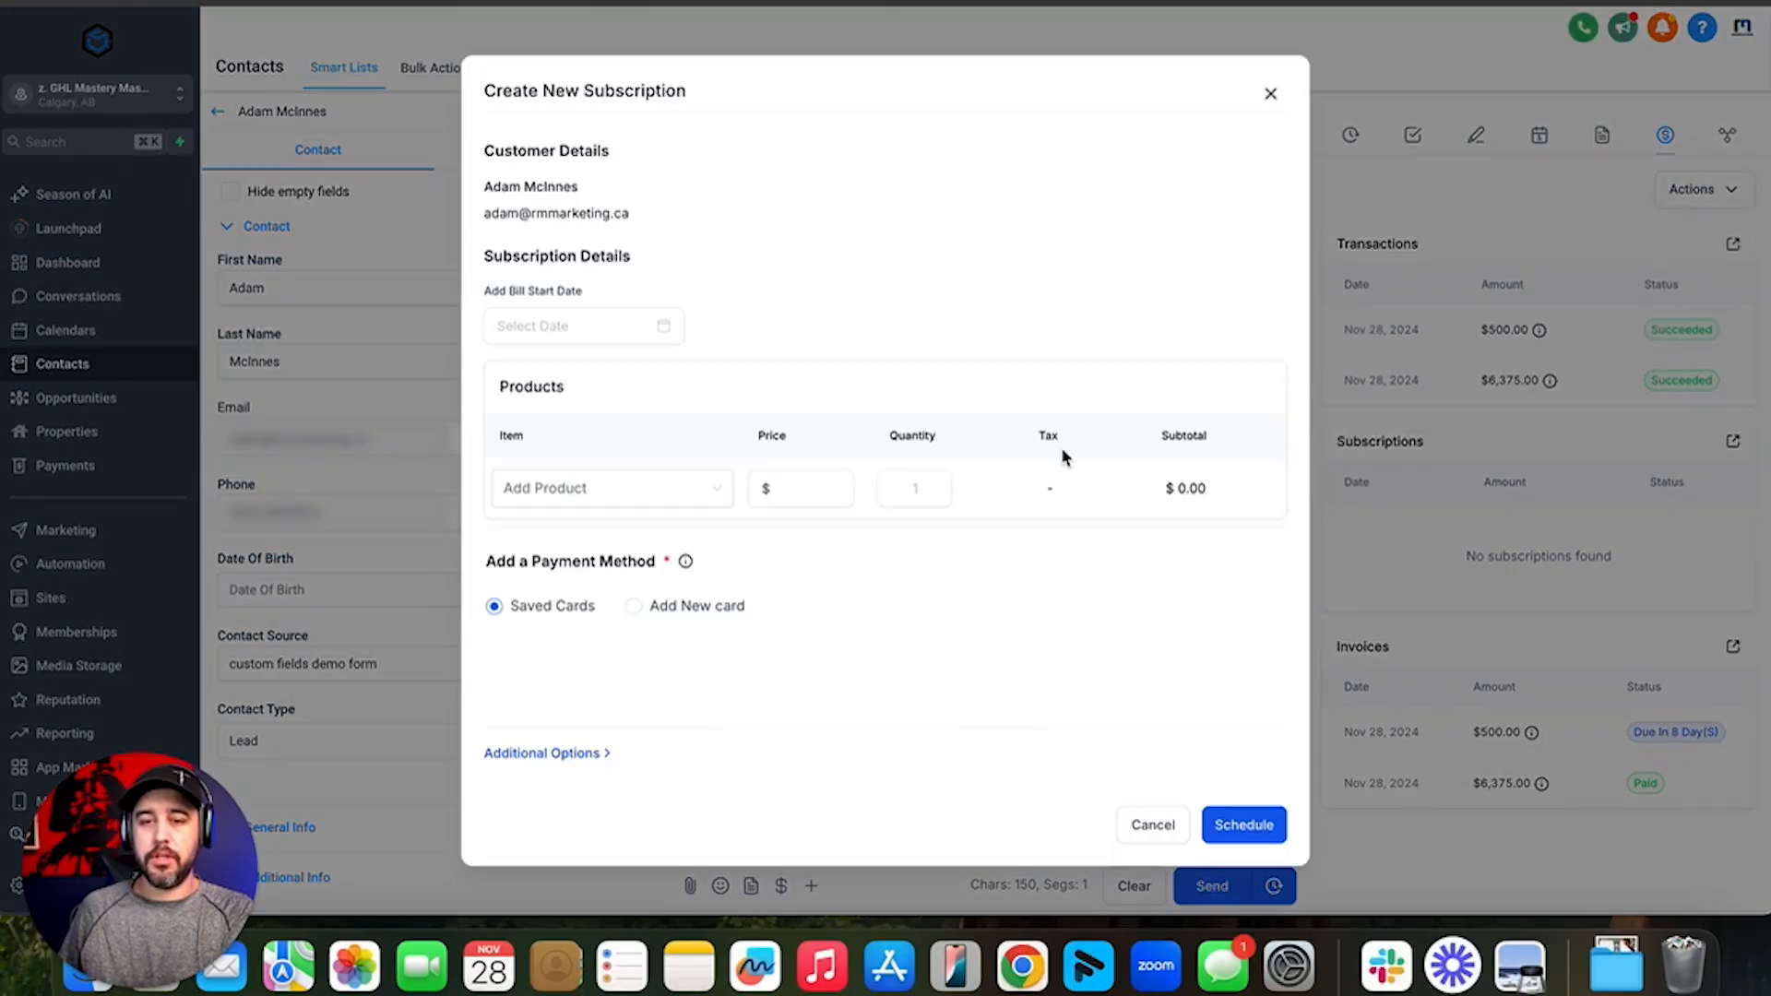
pyautogui.click(643, 441)
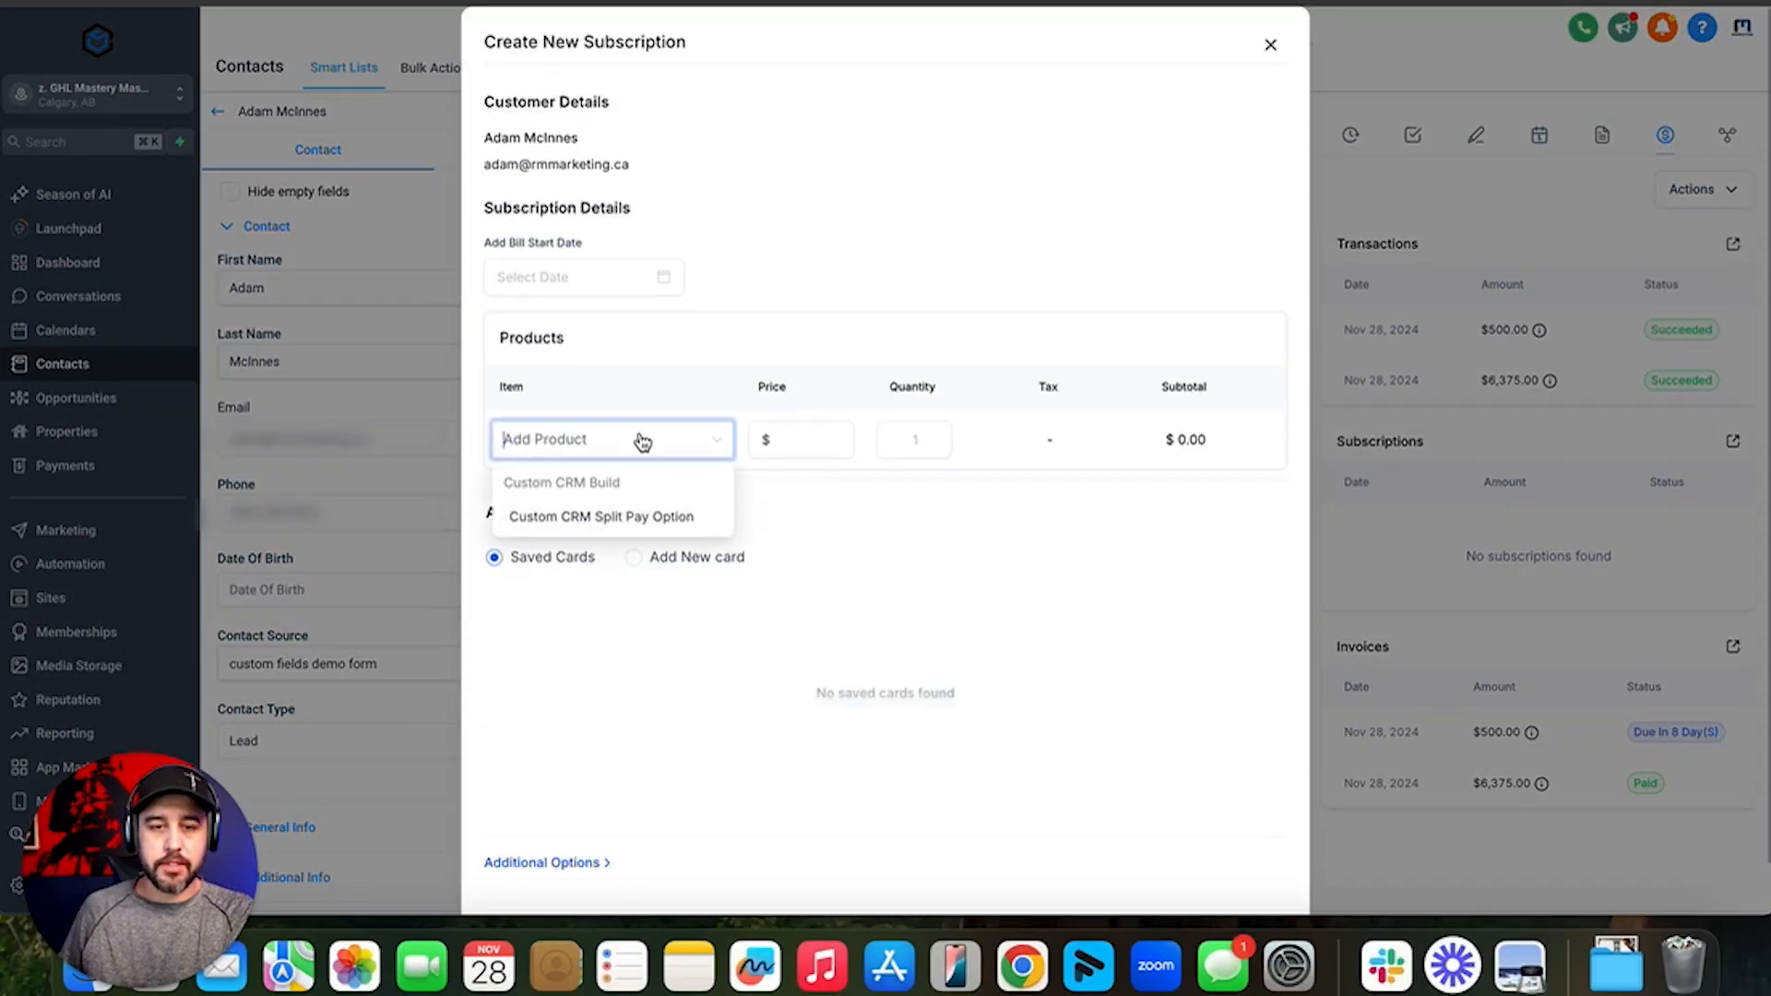
pyautogui.click(634, 519)
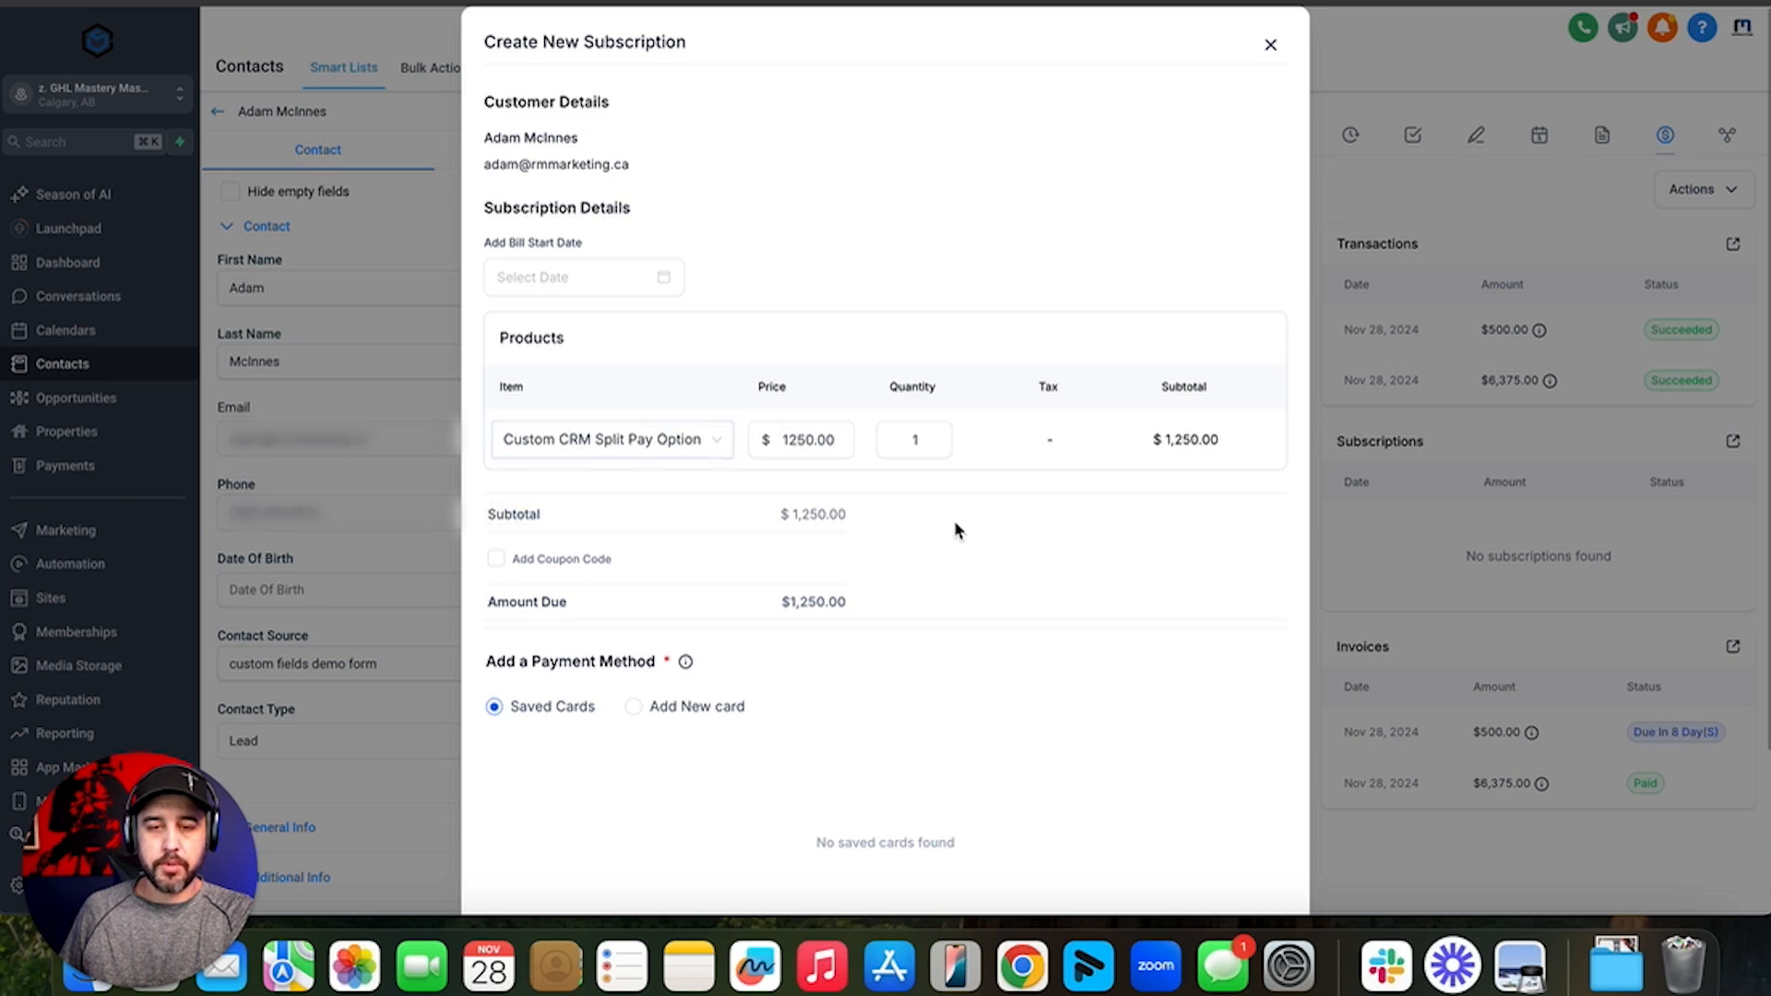
pyautogui.click(589, 277)
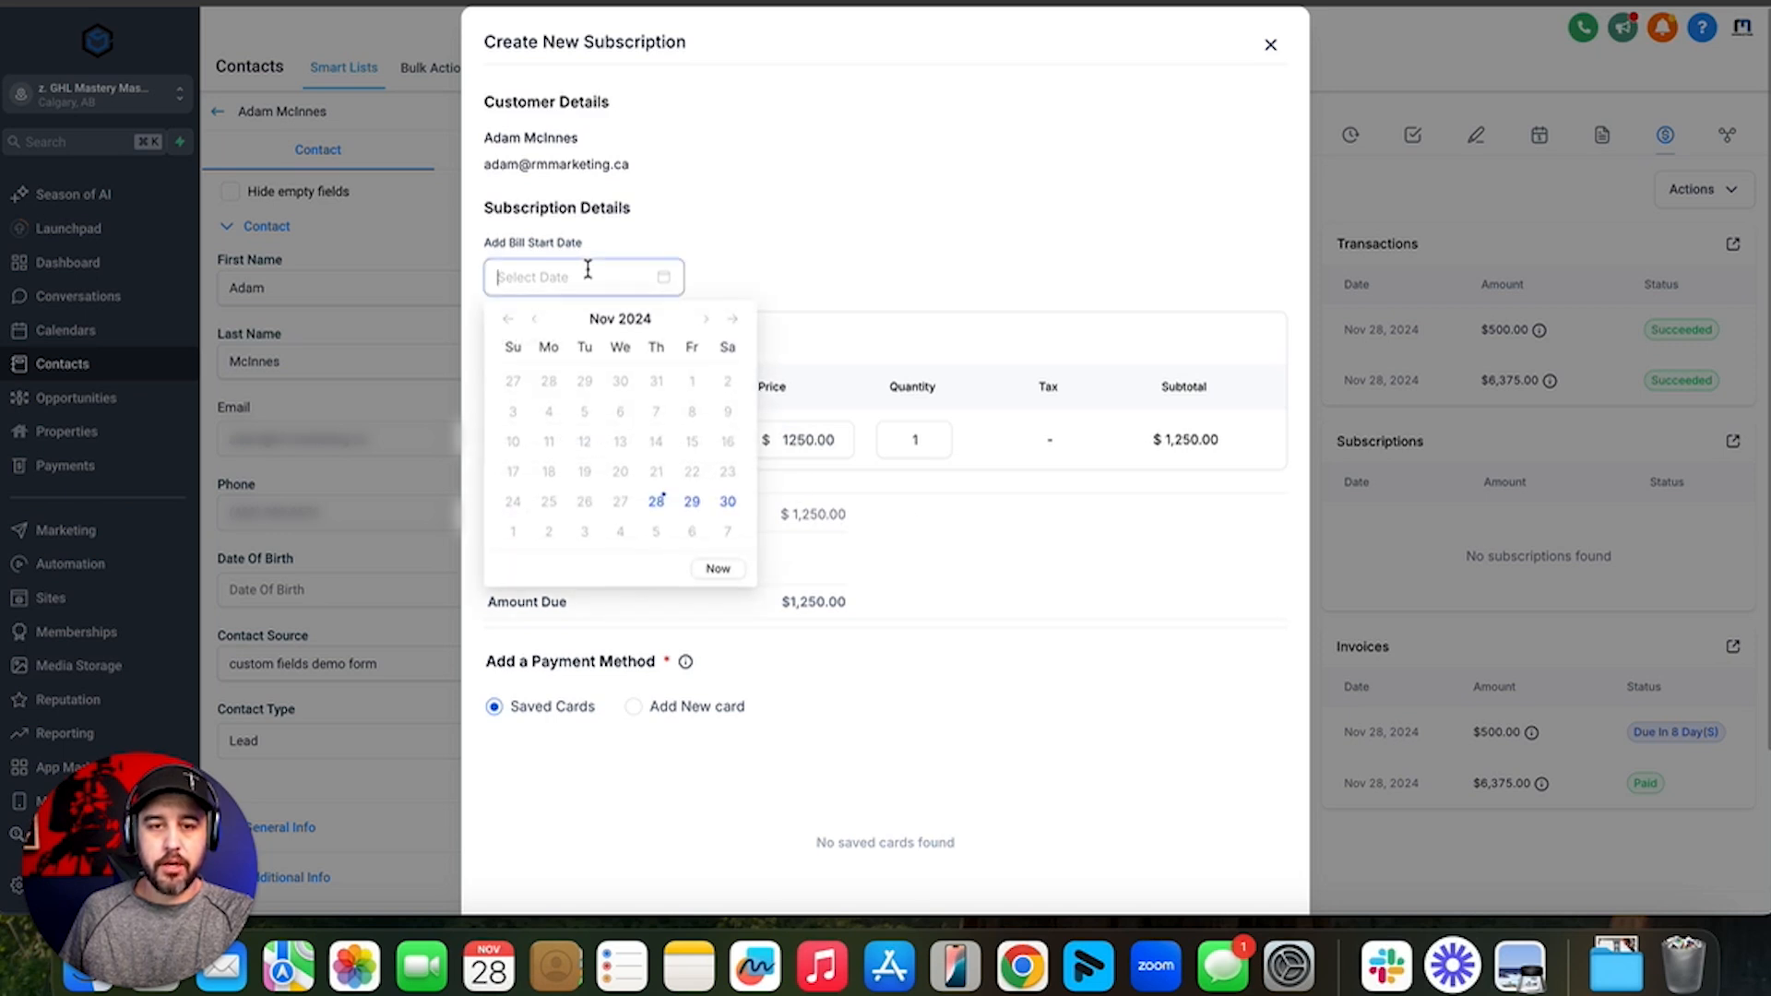
pyautogui.click(661, 501)
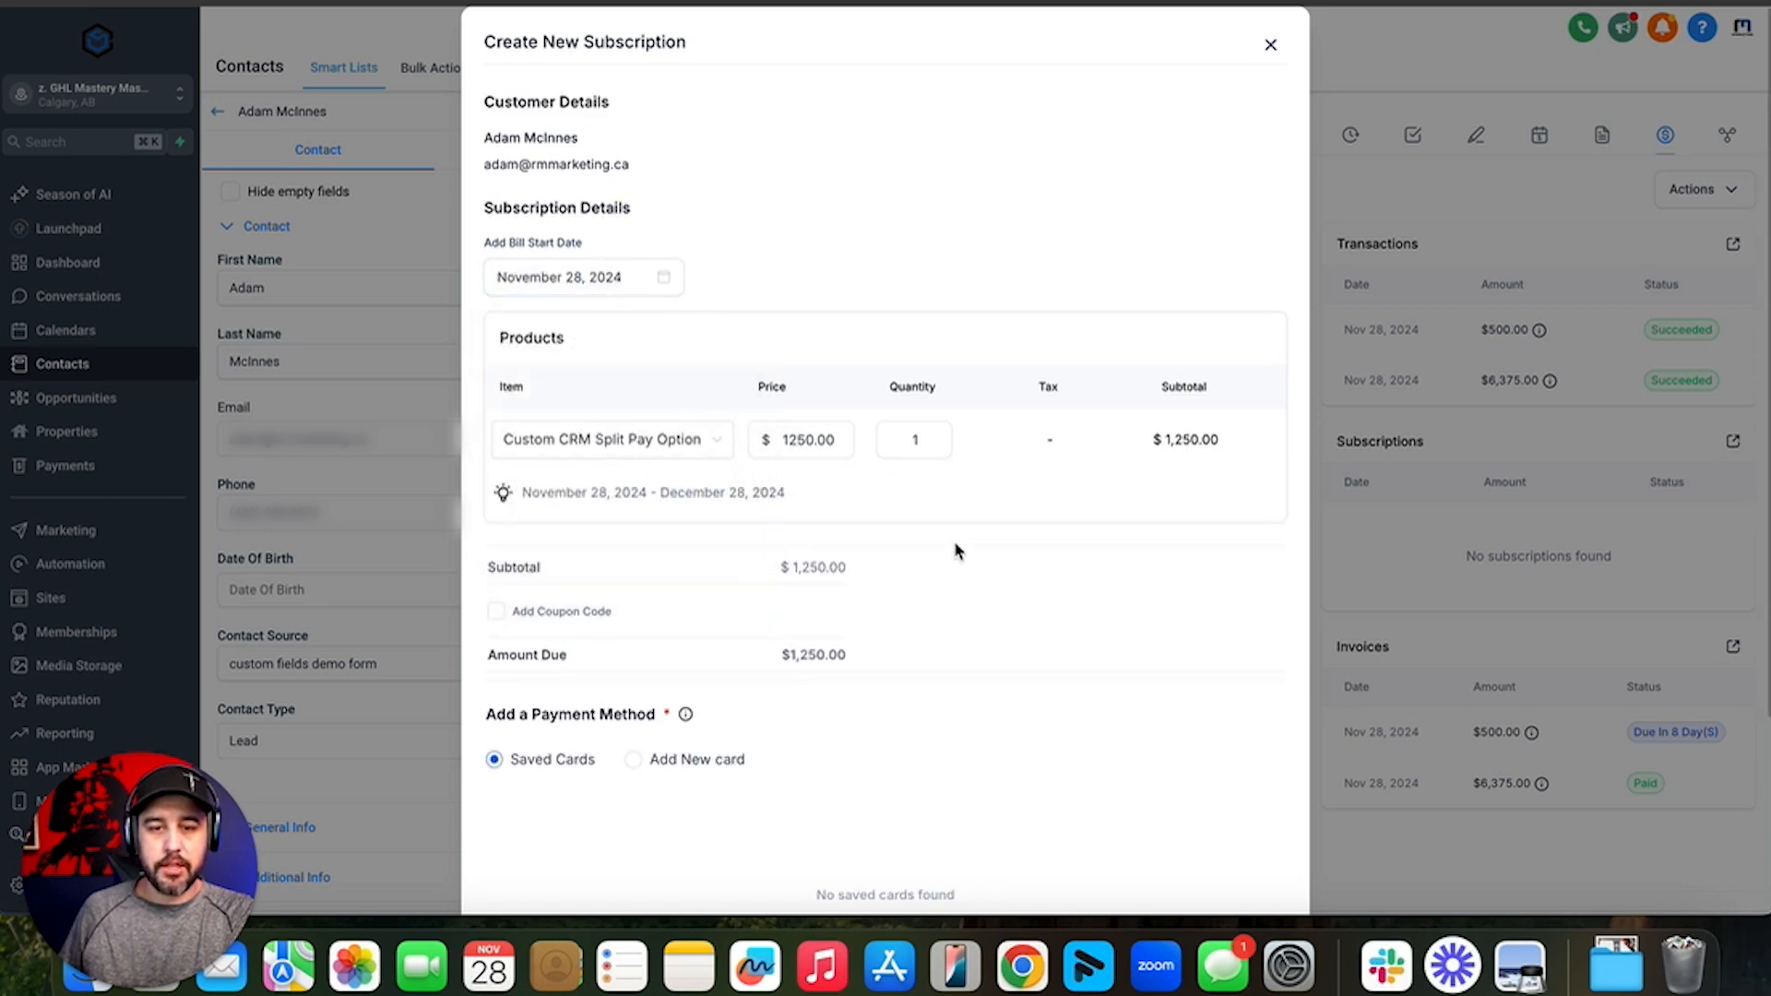
pyautogui.scroll(-2, 955, 550)
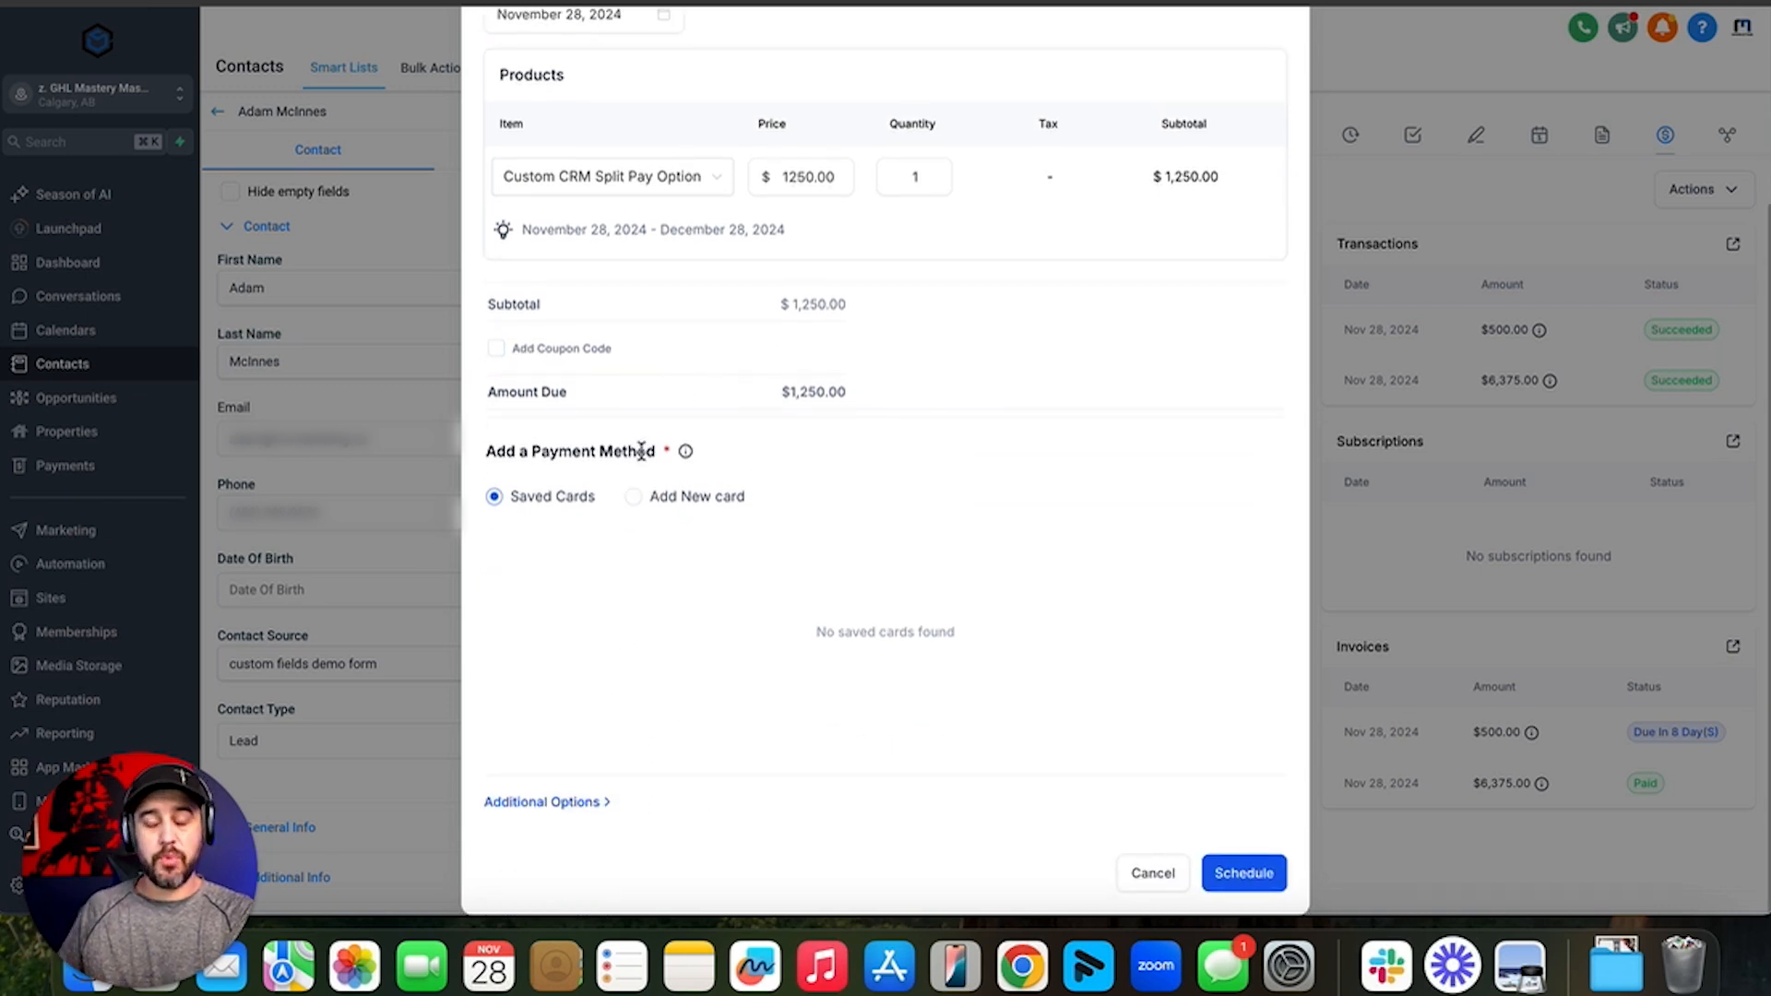
# - Bill the subscription in test mode to the saved Visa card and schedule it
pyautogui.click(581, 803)
pyautogui.scroll(-2, 572, 830)
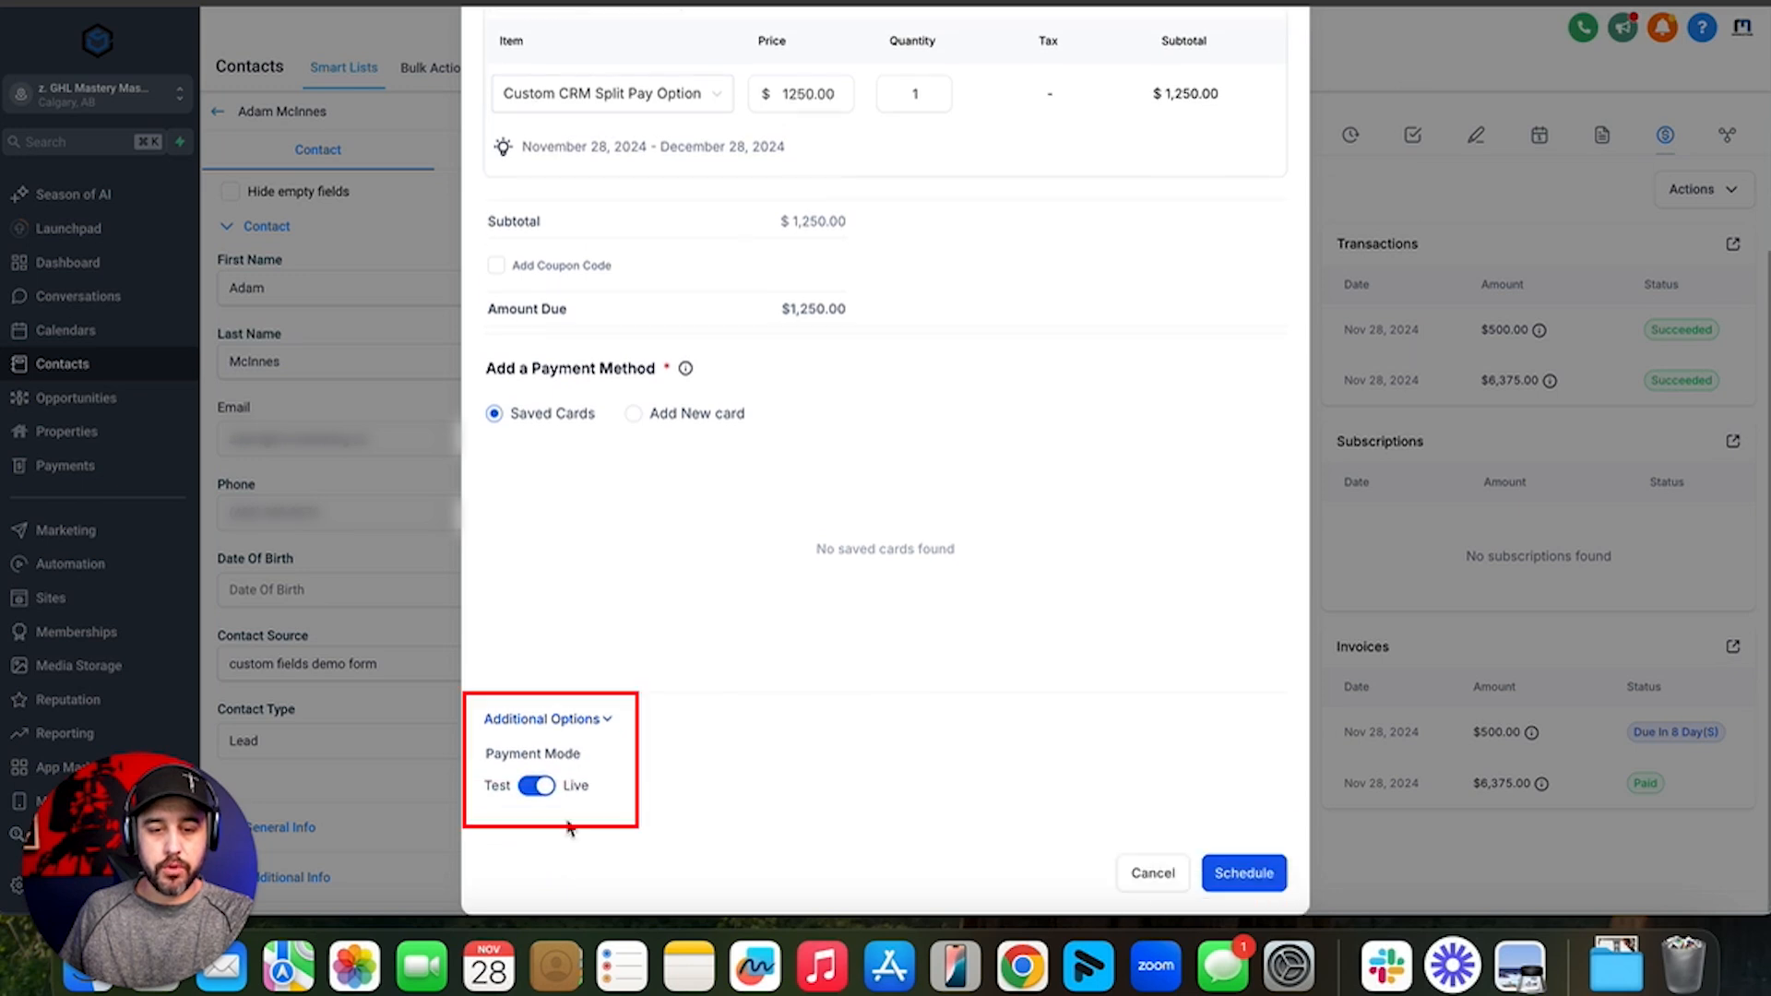
pyautogui.click(538, 786)
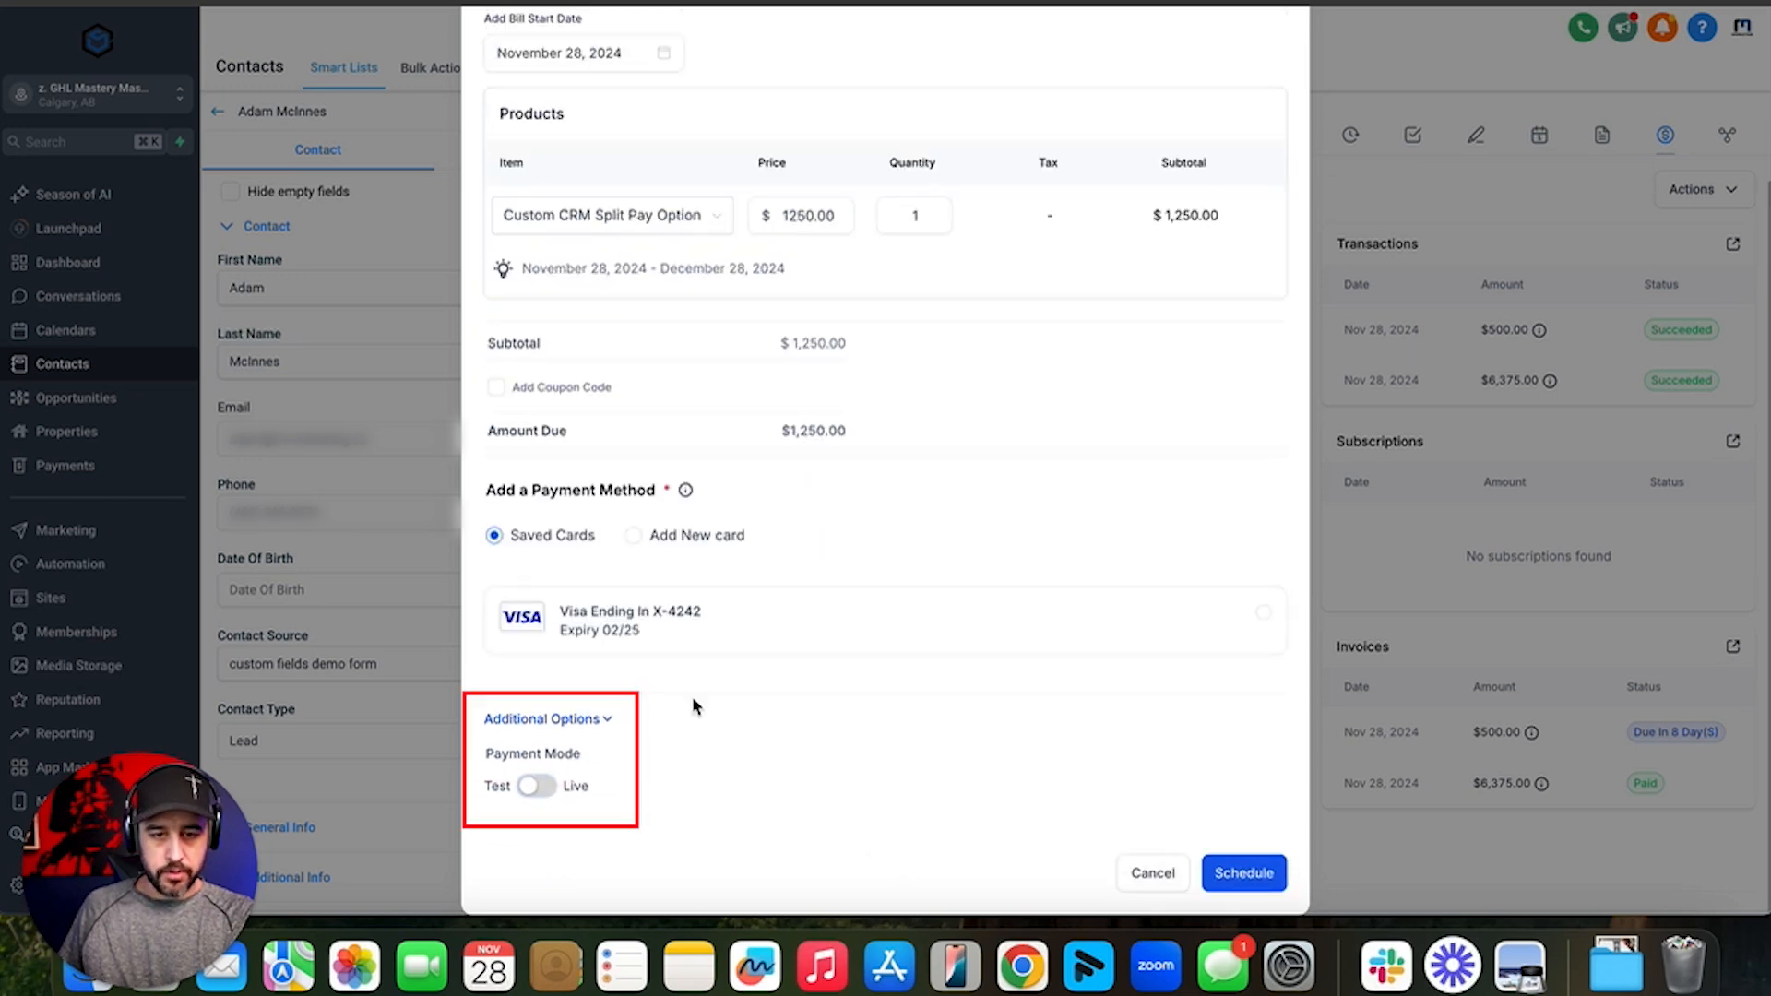
pyautogui.click(664, 619)
pyautogui.scroll(3, 932, 597)
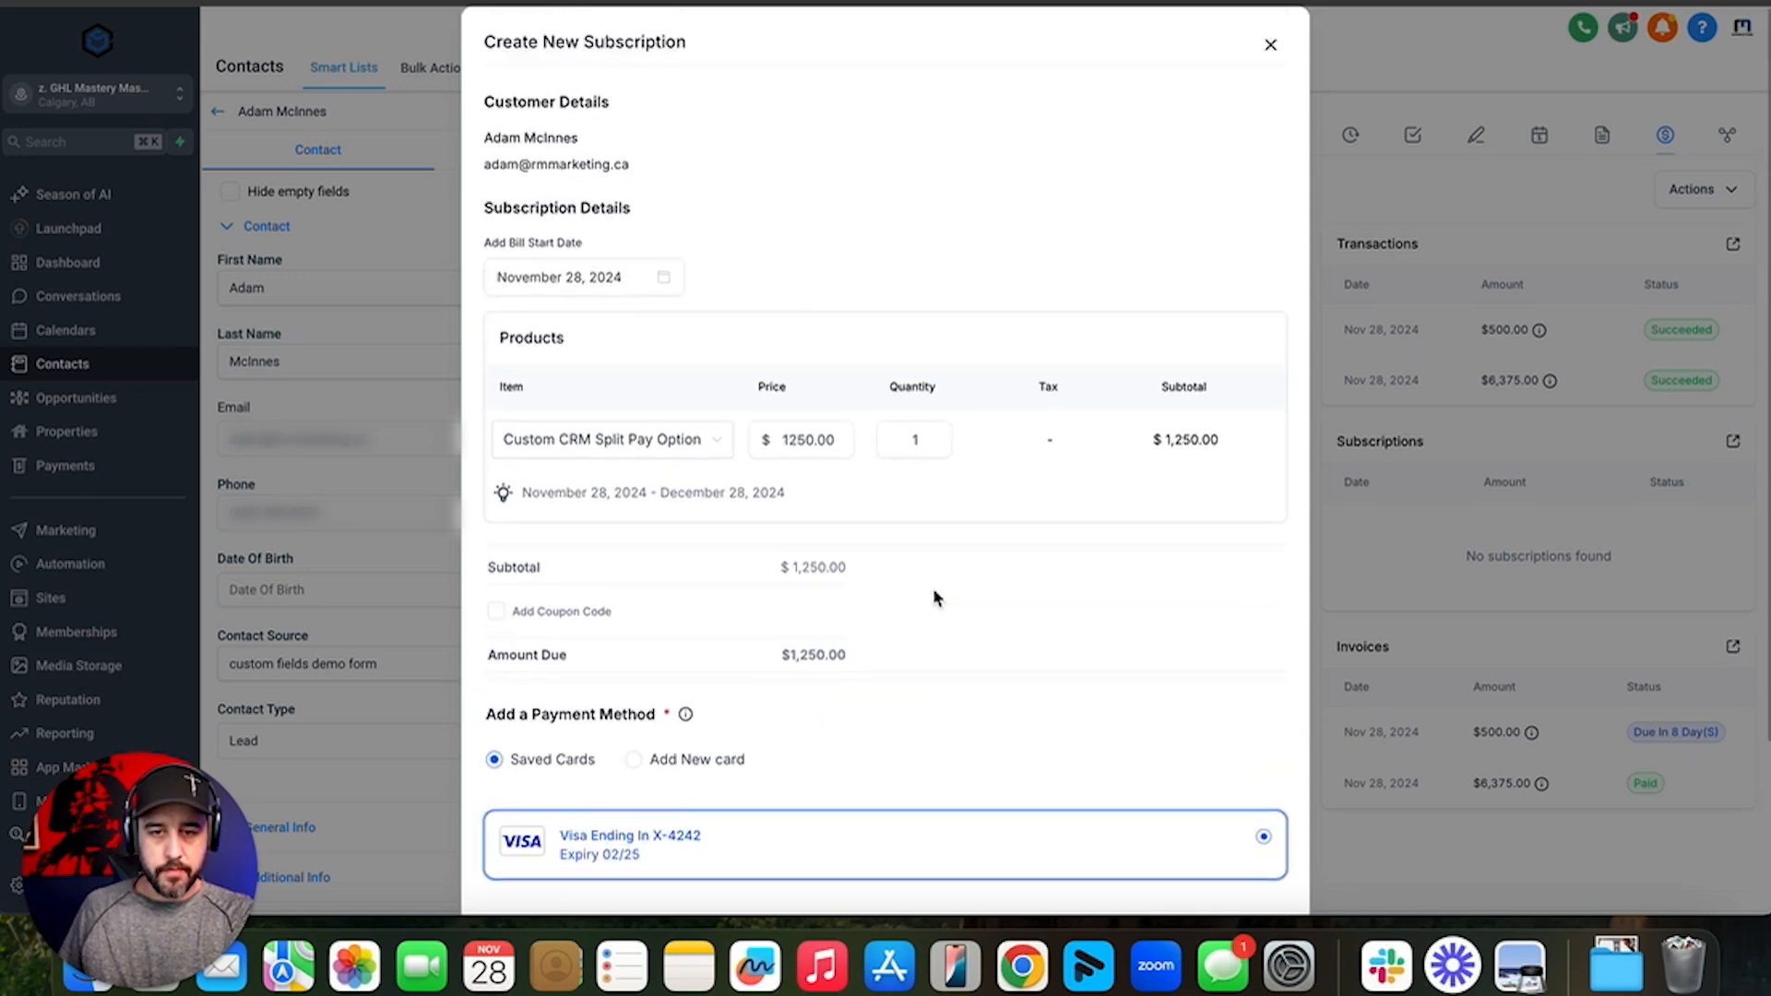
pyautogui.scroll(-3, 964, 300)
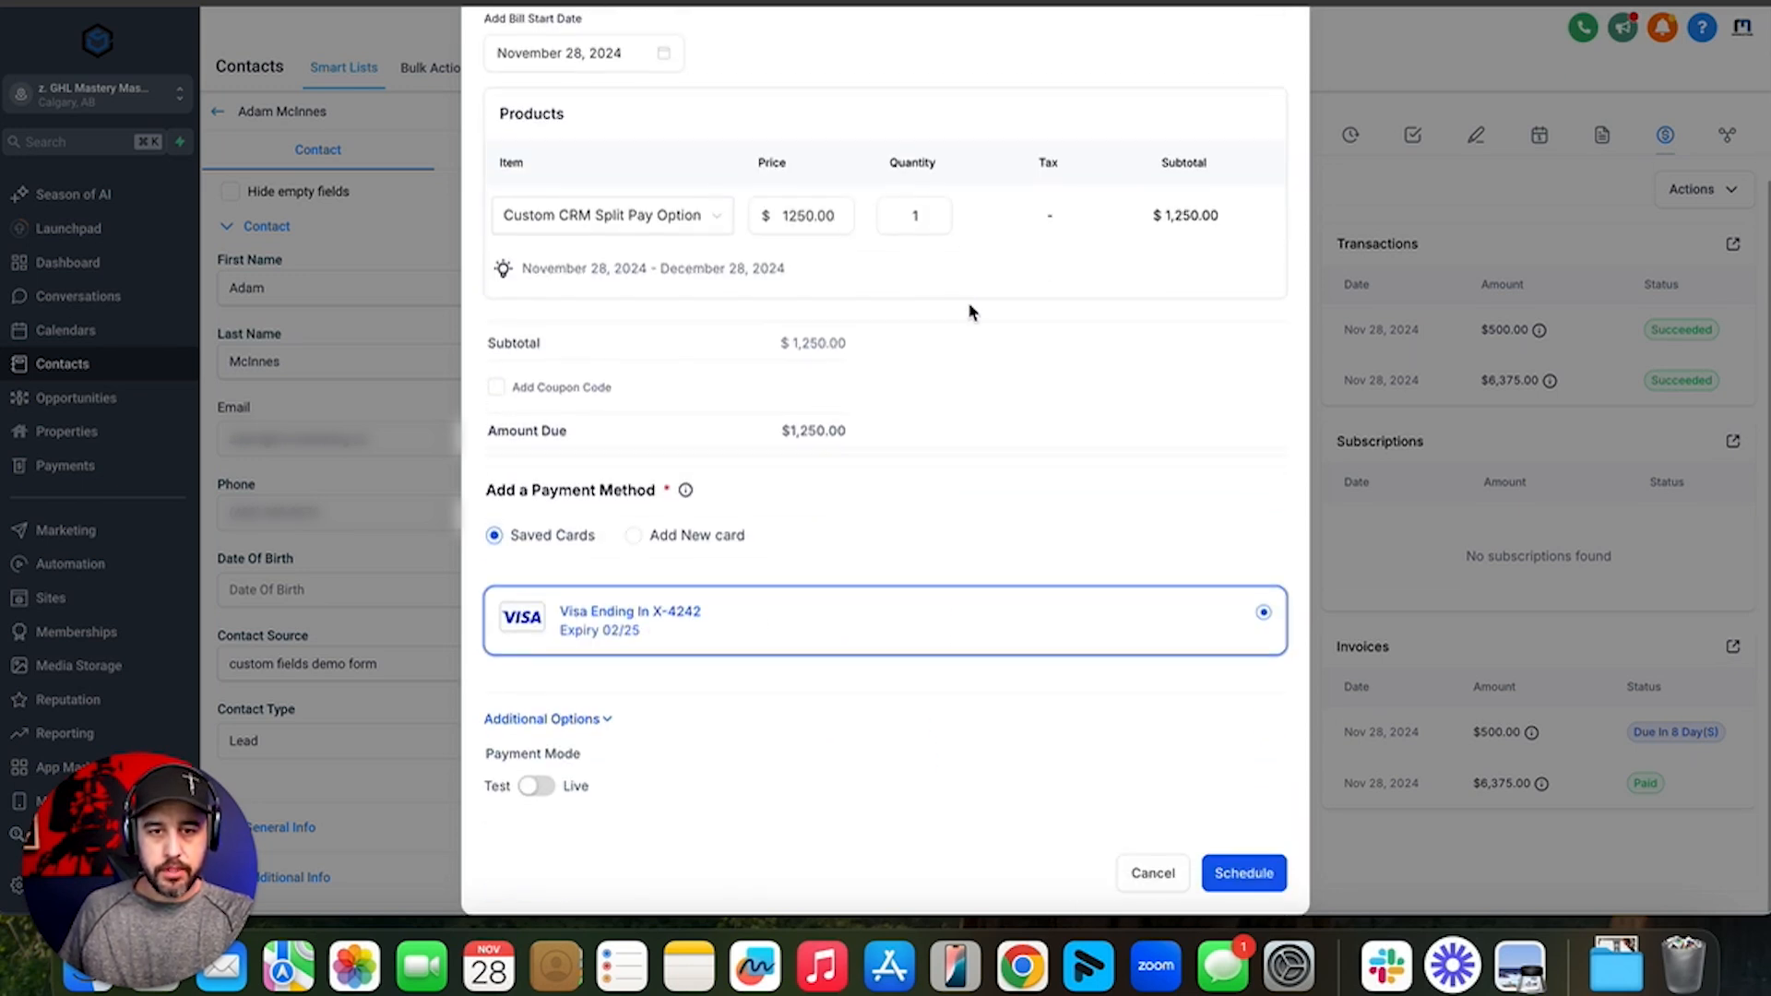
pyautogui.click(1262, 872)
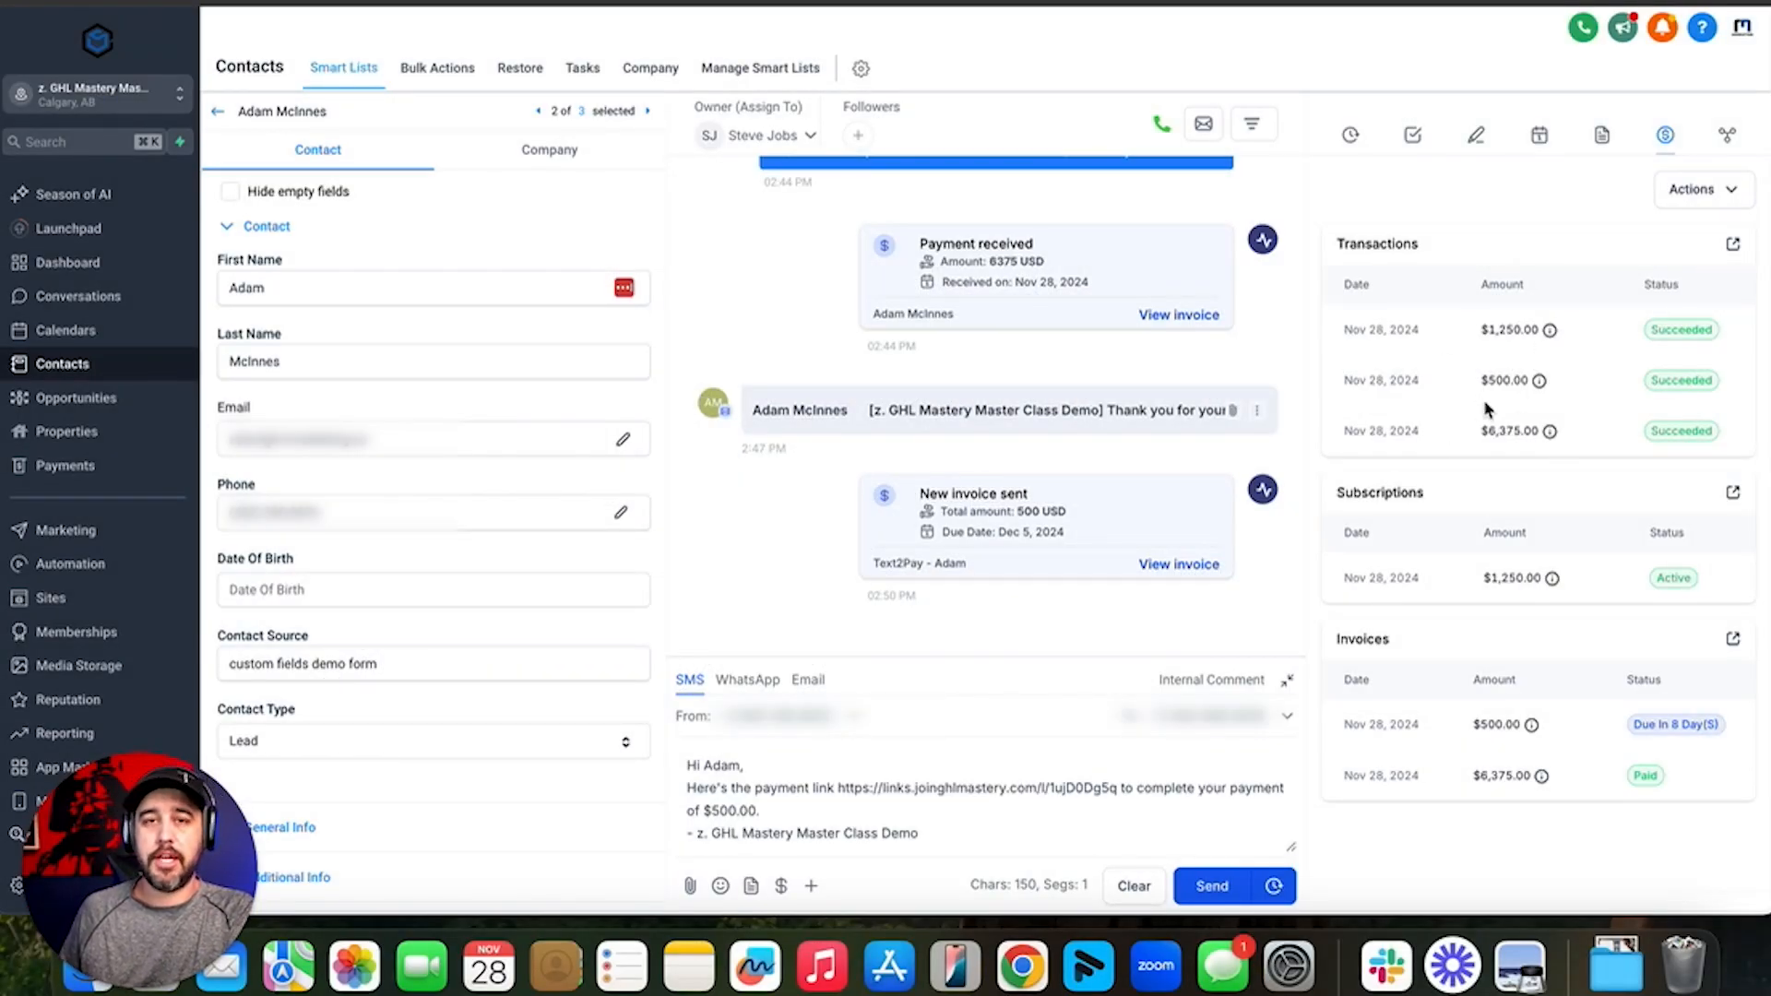
pyautogui.click(1716, 195)
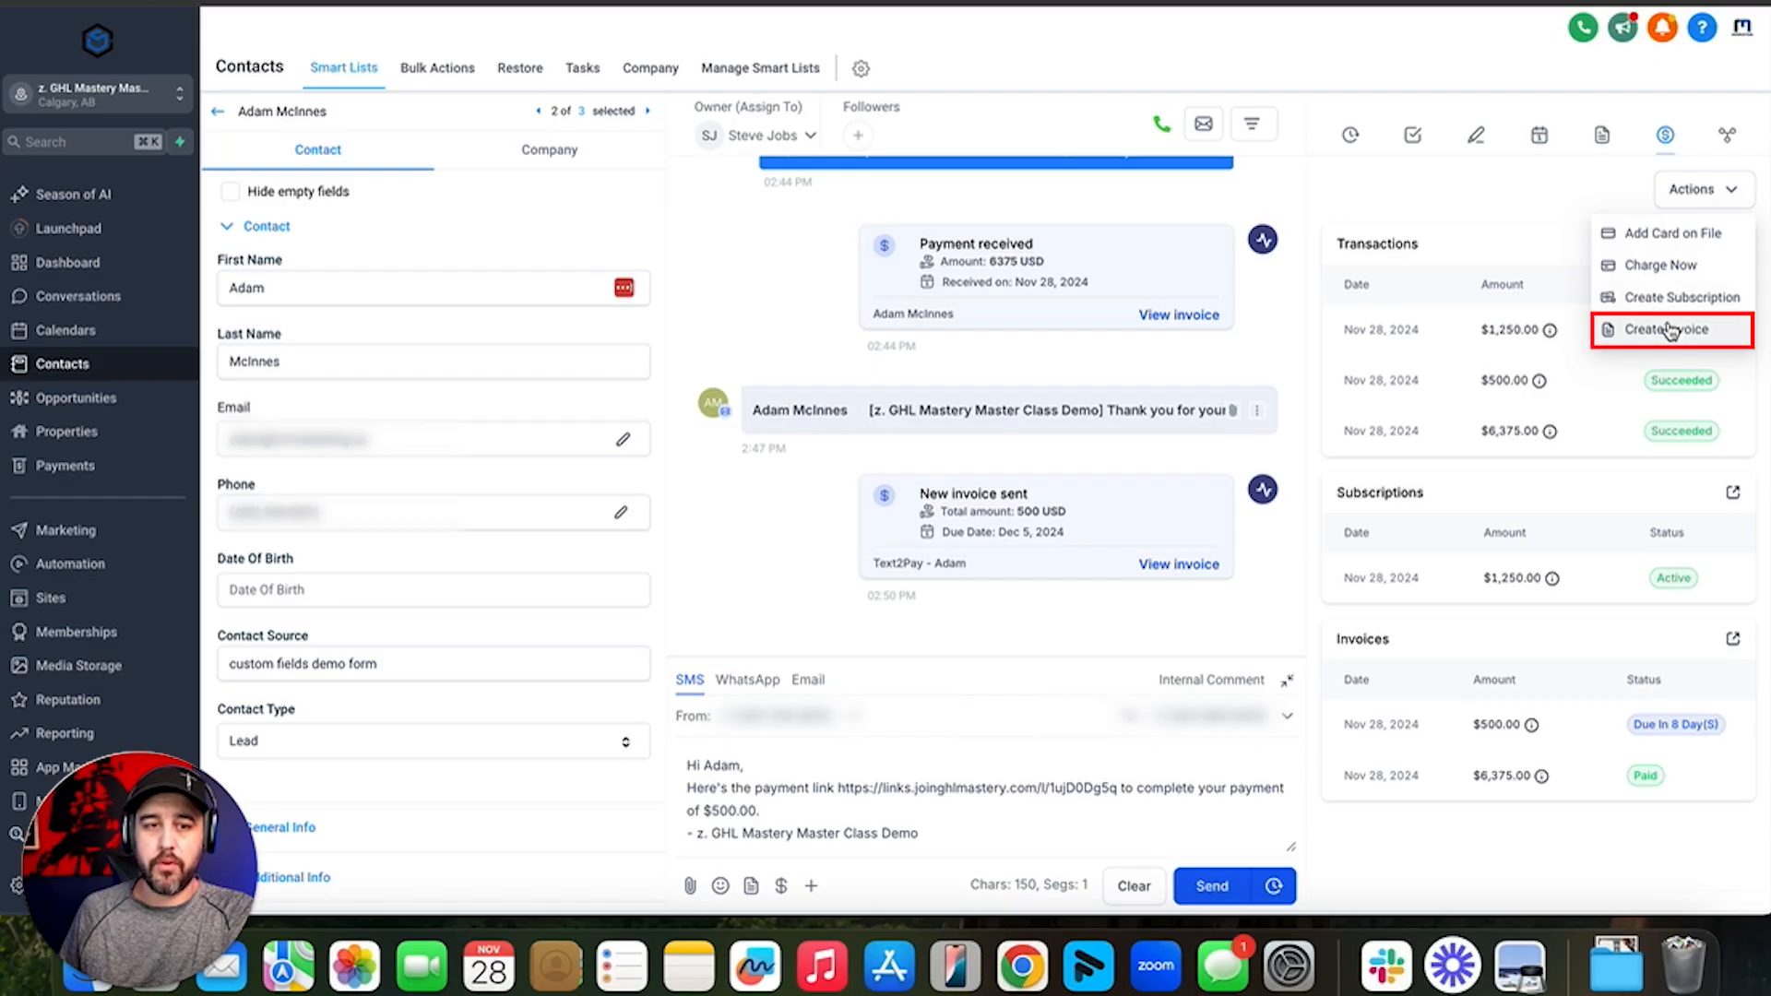
pyautogui.click(1665, 323)
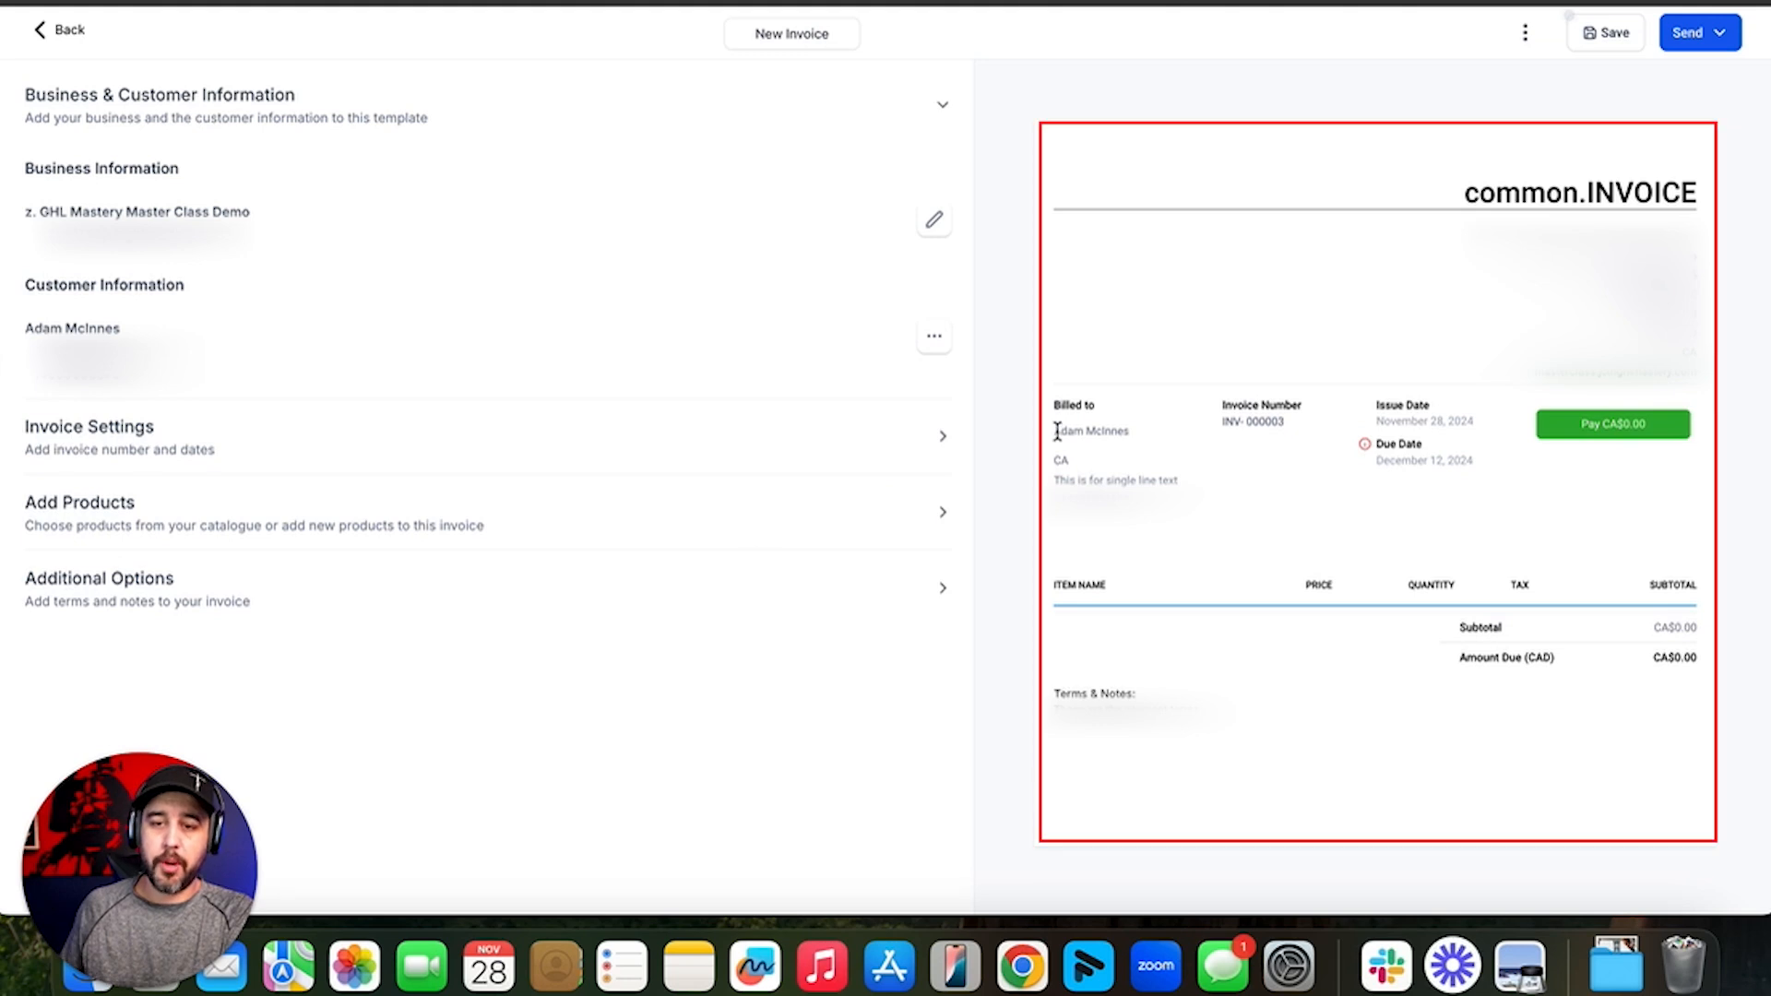
pyautogui.moveTo(1052, 426); pyautogui.dragTo(1148, 521)
pyautogui.click(1147, 521)
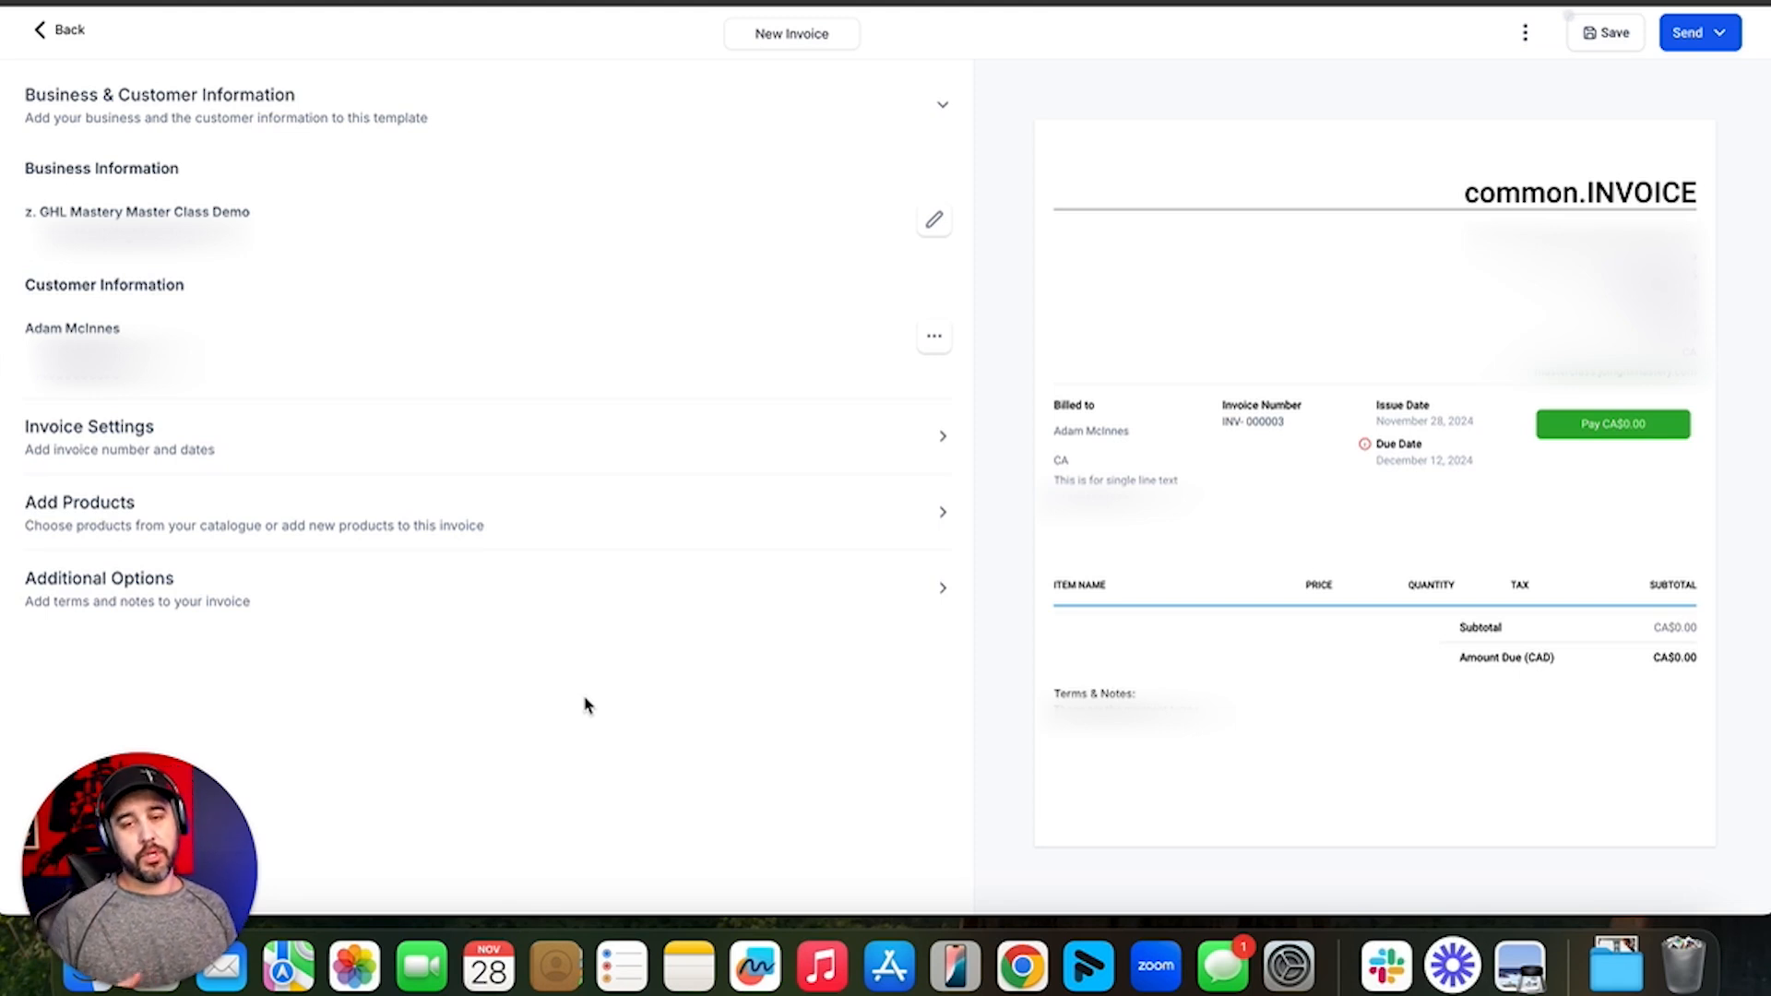
pyautogui.click(75, 52)
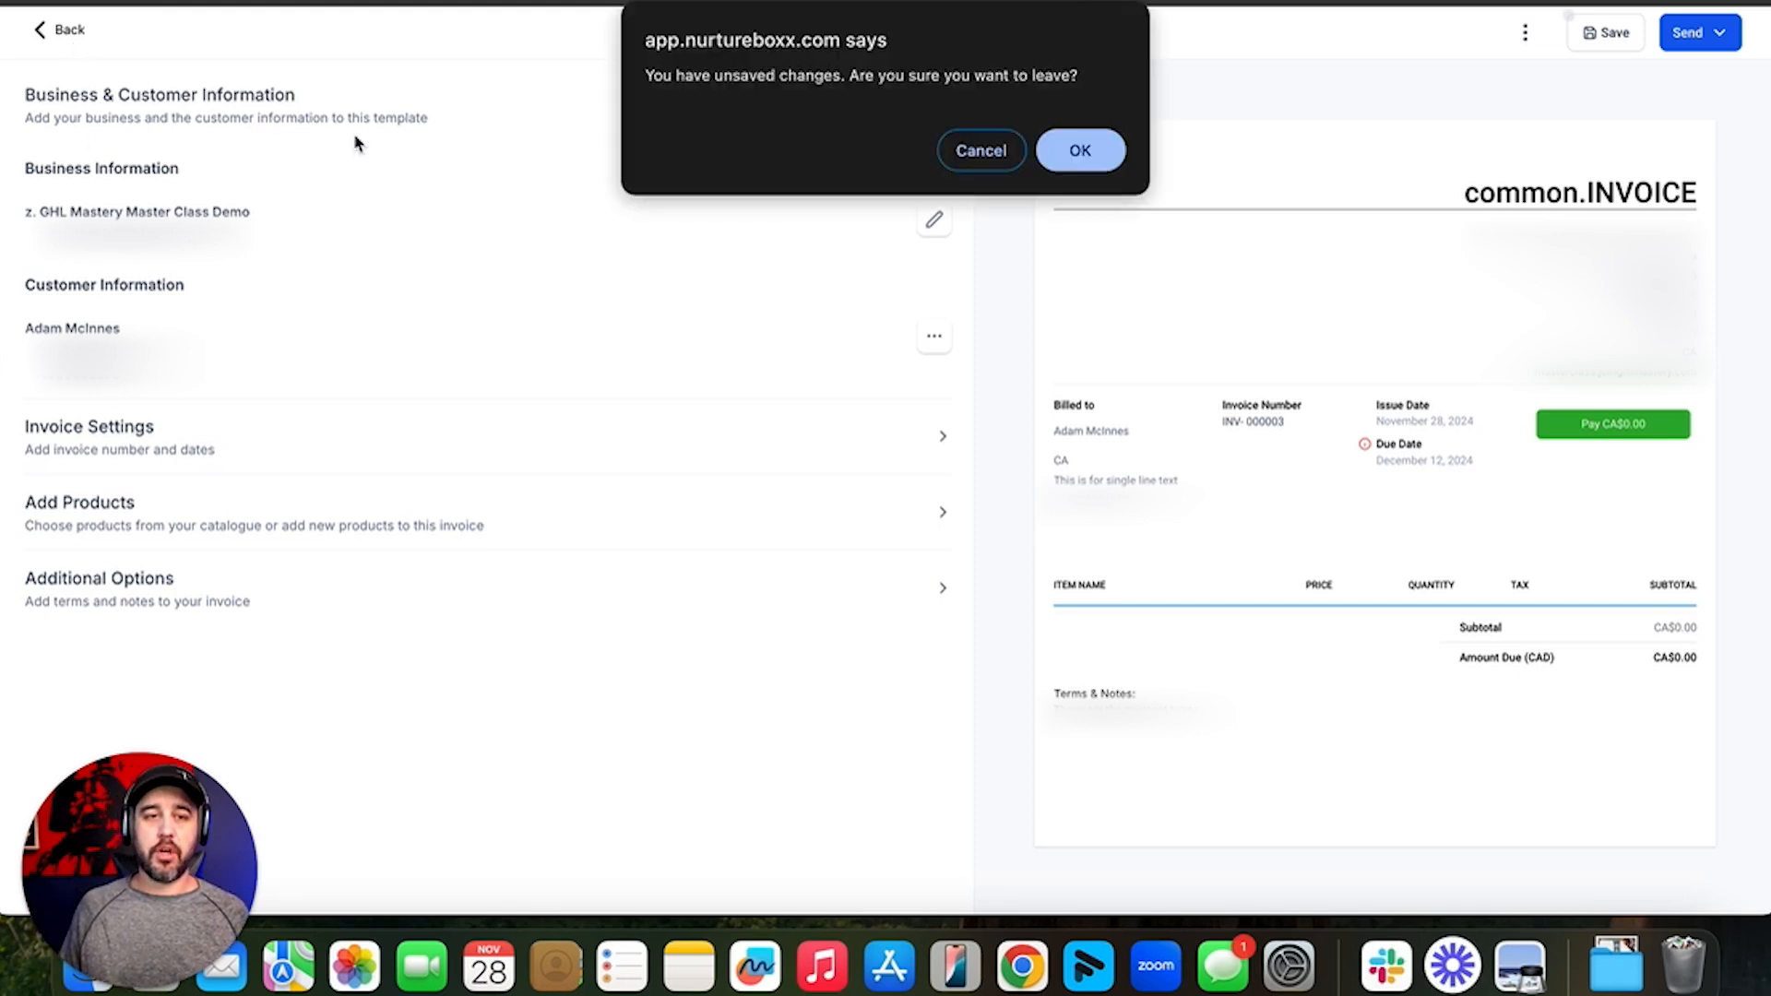